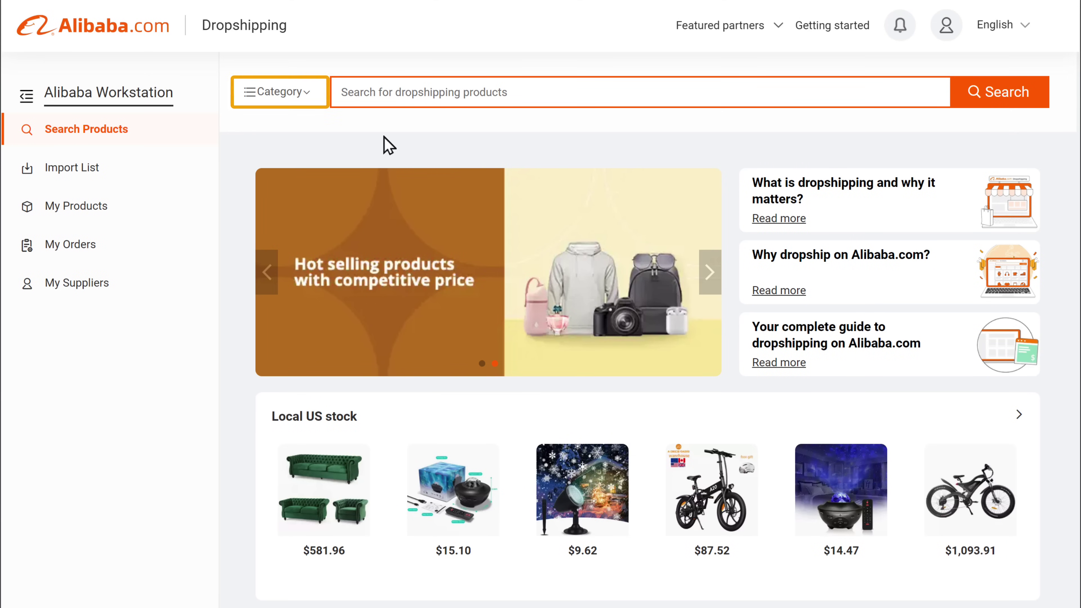
# Check the category list, then search the catalogue for 'home decor'
pyautogui.click(294, 92)
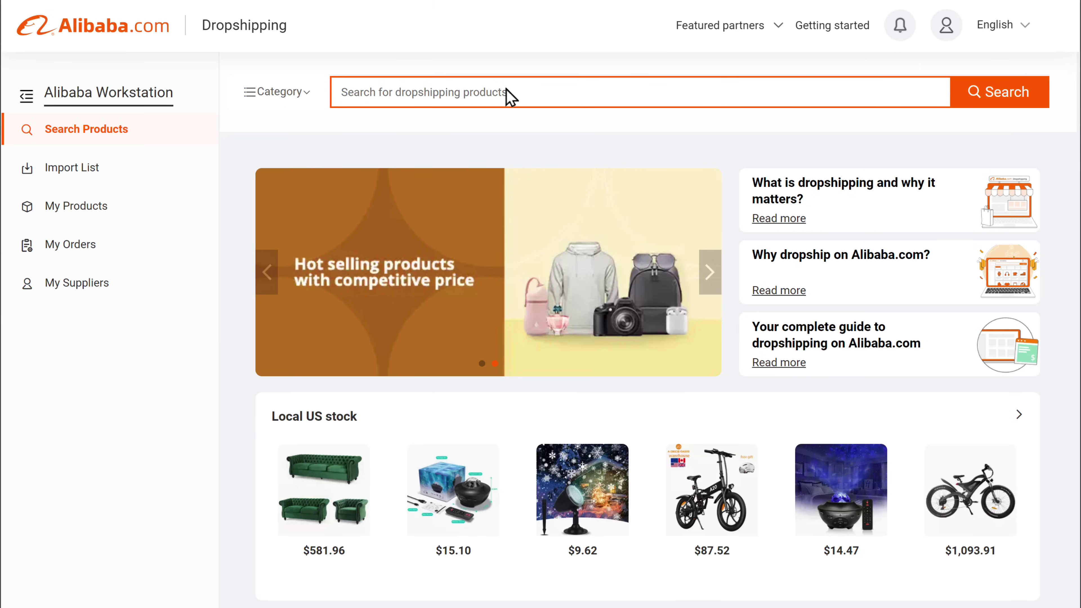
pyautogui.write('home decor')
pyautogui.press('Tab')
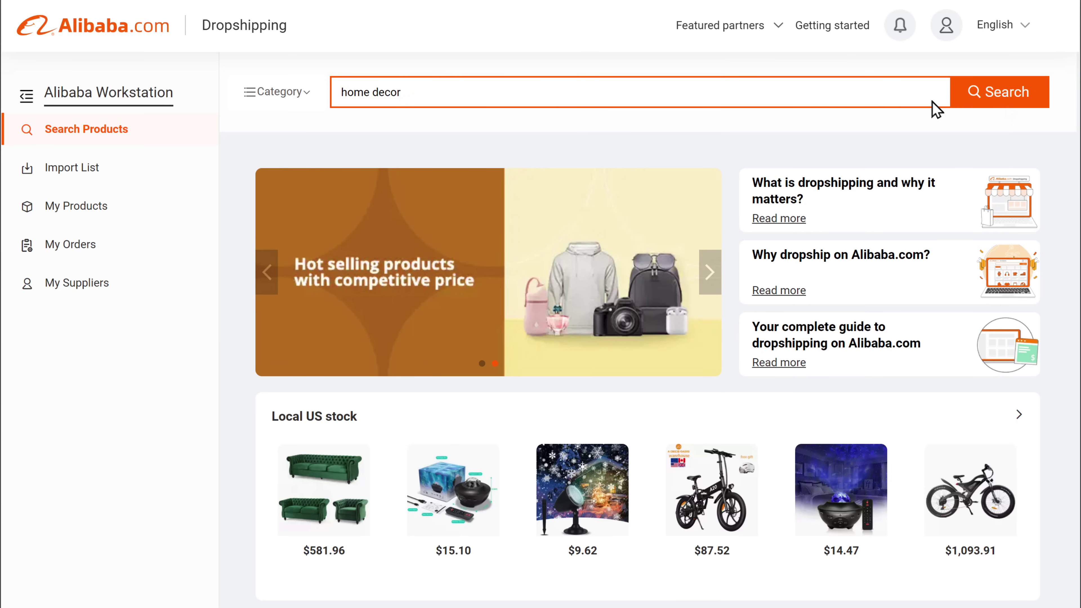
pyautogui.click(1006, 104)
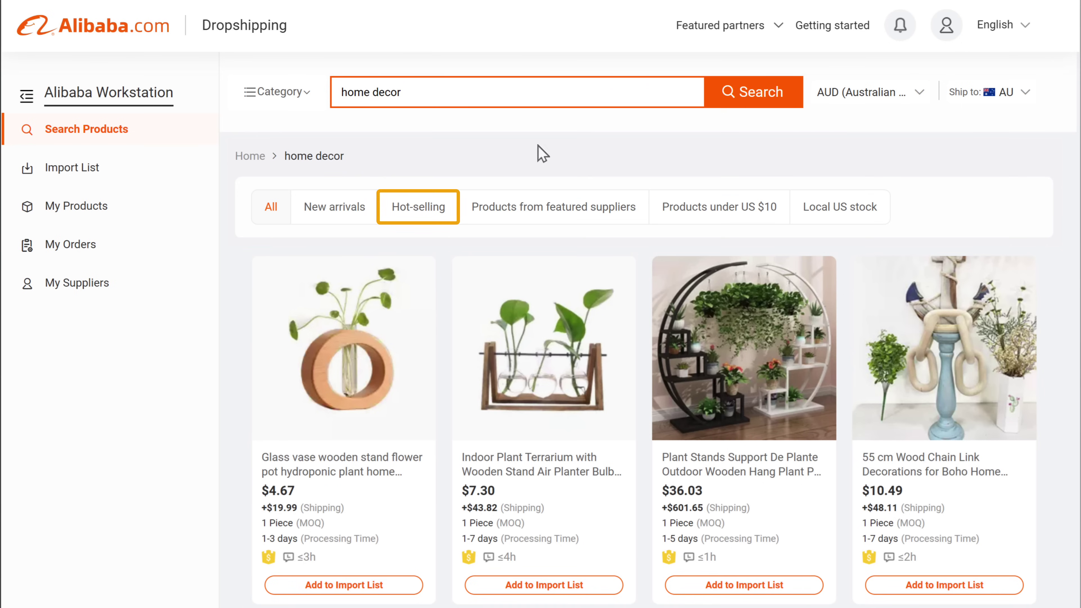
# Filter the home decor results to hot-selling products shipped to the United States
pyautogui.click(412, 215)
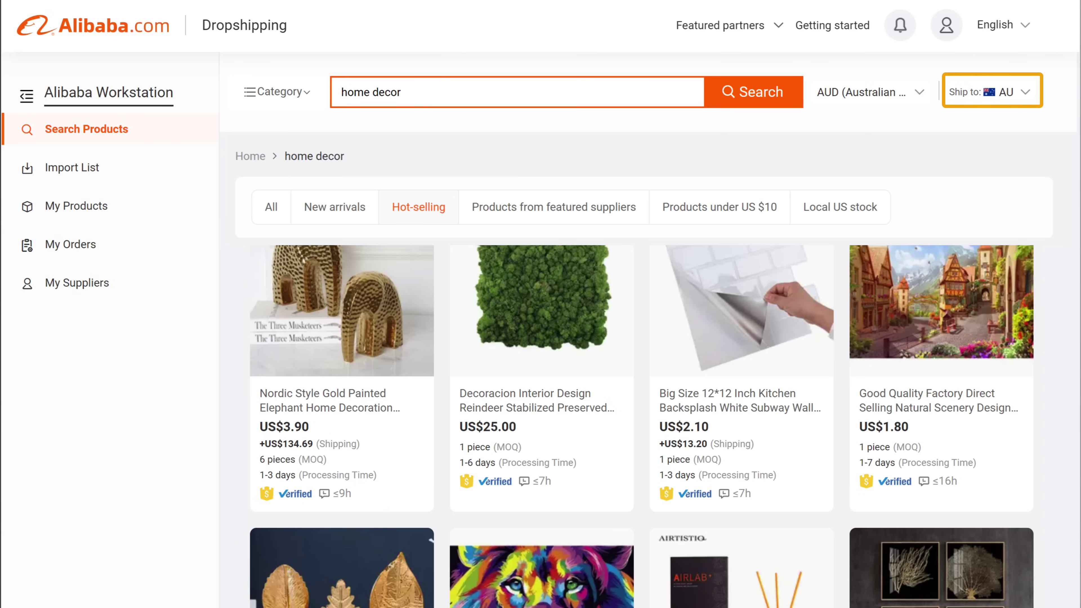
pyautogui.click(1025, 95)
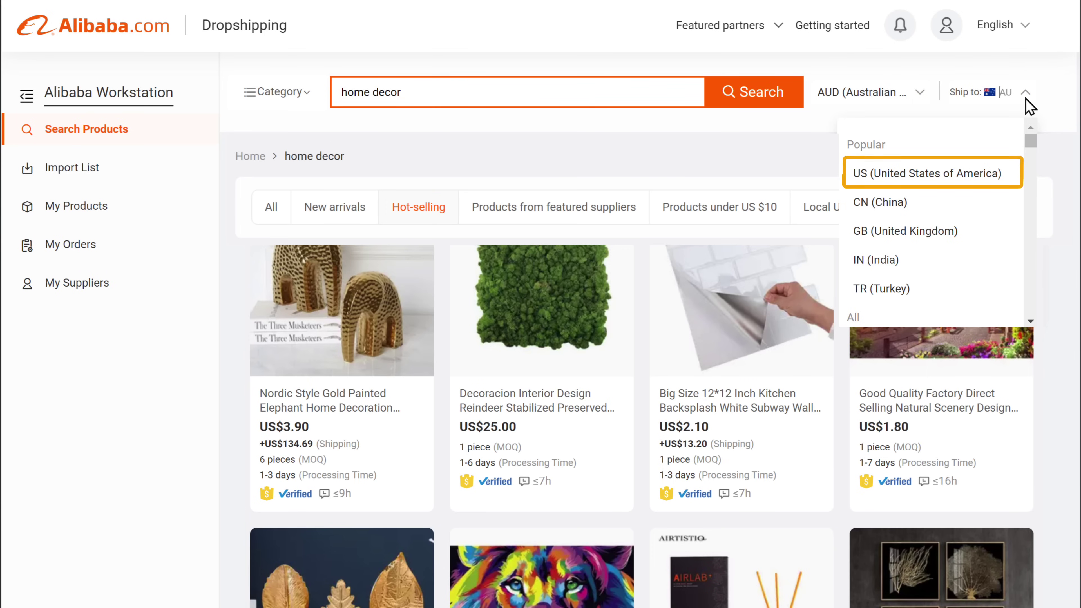
pyautogui.click(930, 174)
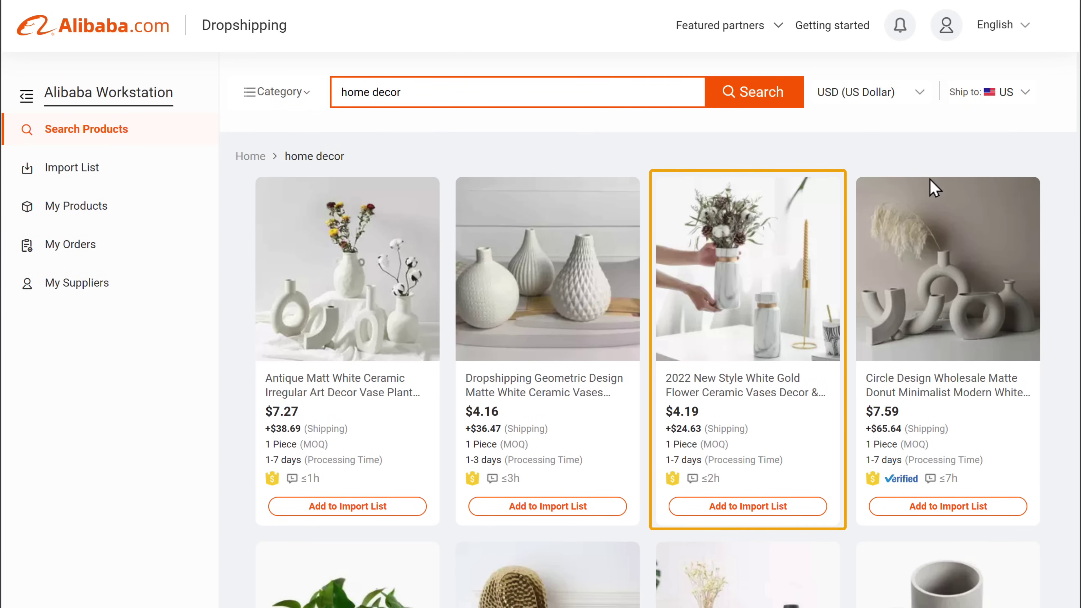
# Open the White Gold Flower Ceramic Vase listing, browse its details and photos, and read its buyer reviews
pyautogui.click(731, 334)
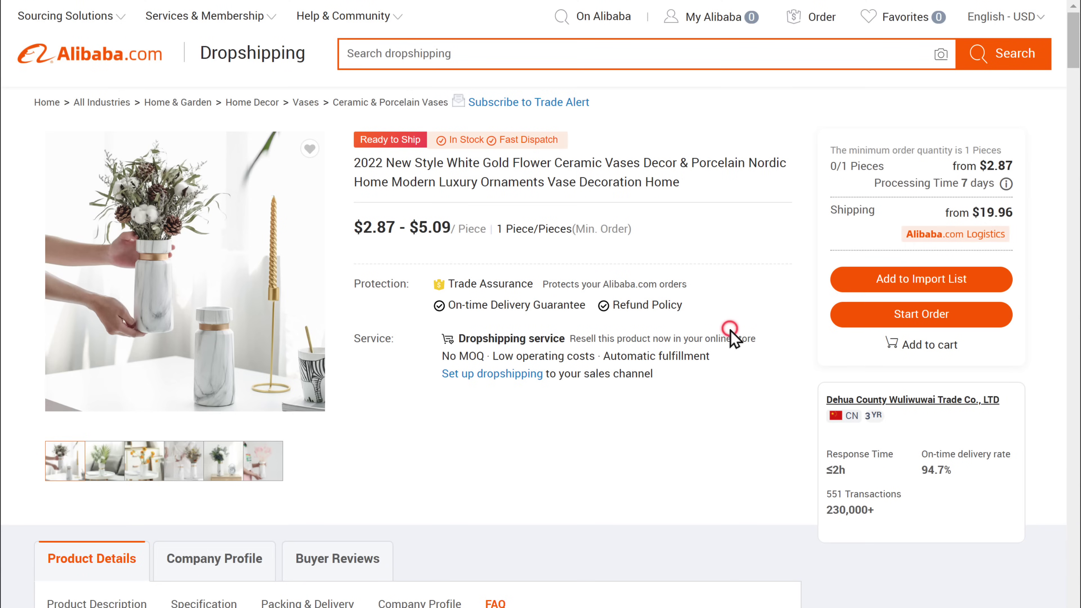
pyautogui.scroll(-10, 731, 336)
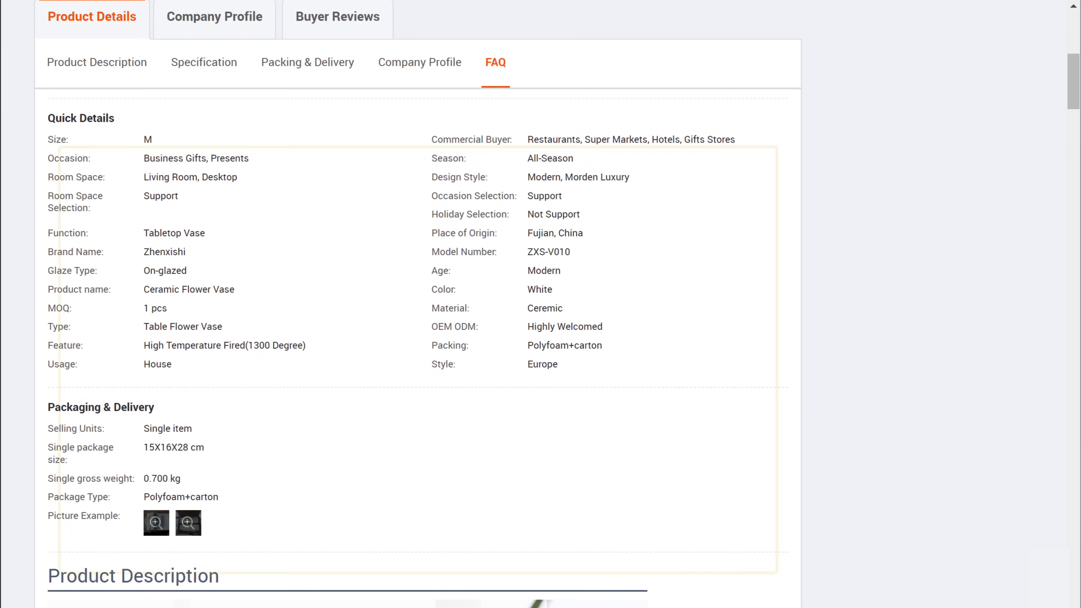
pyautogui.scroll(-7, 426, 340)
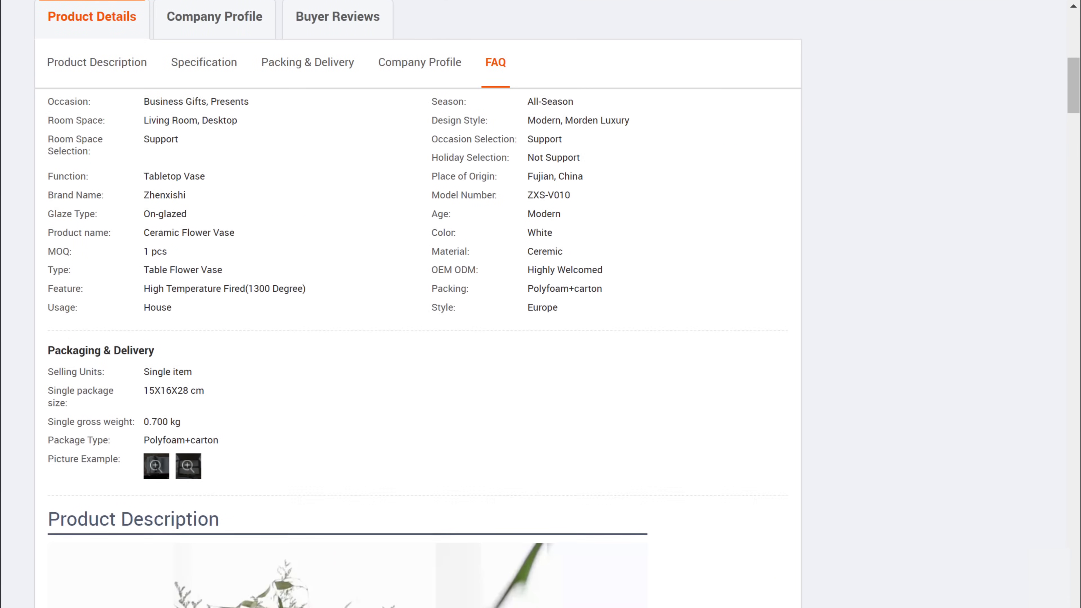
pyautogui.scroll(-20, 347, 347)
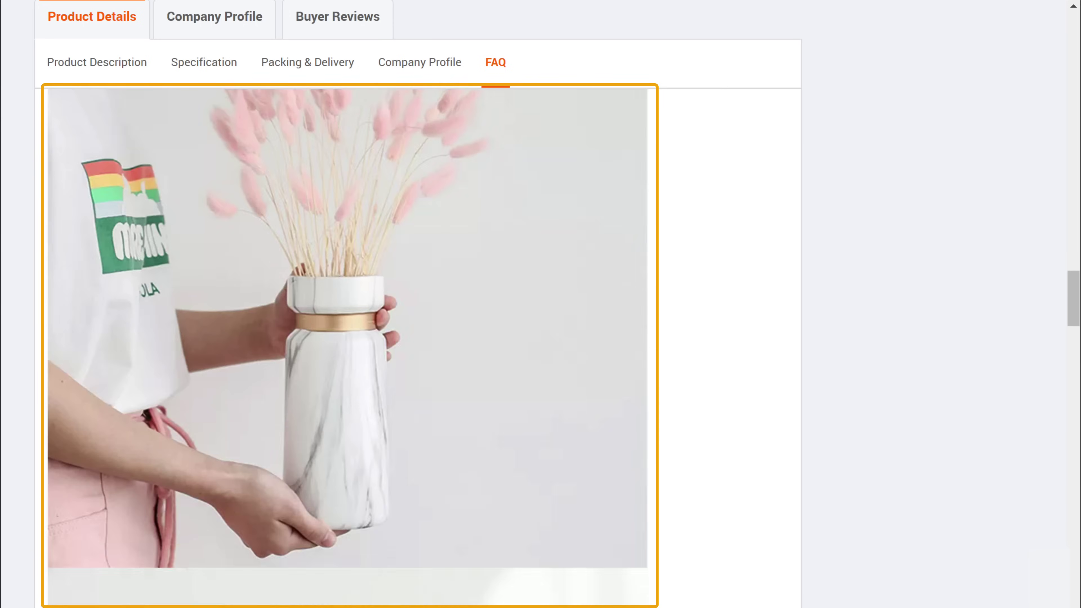
pyautogui.scroll(20, 347, 347)
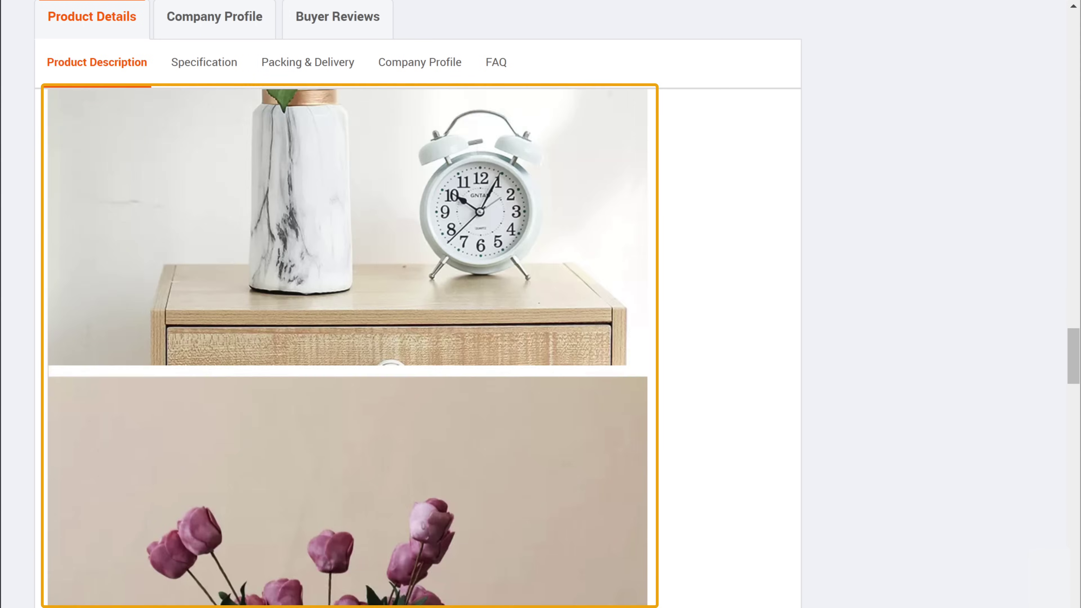
pyautogui.scroll(20, 348, 348)
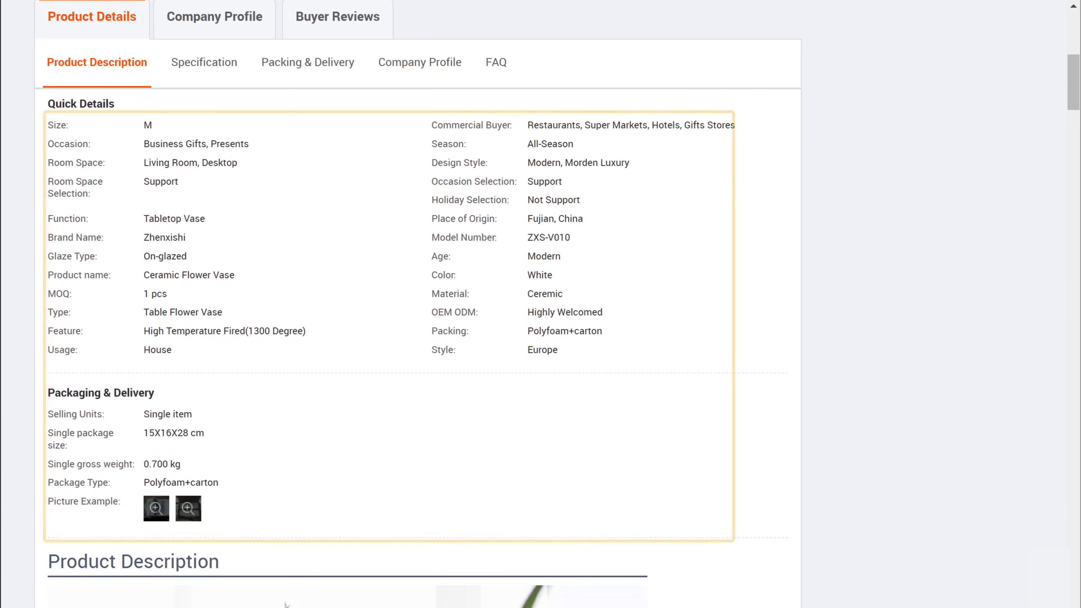
pyautogui.scroll(10, 286, 604)
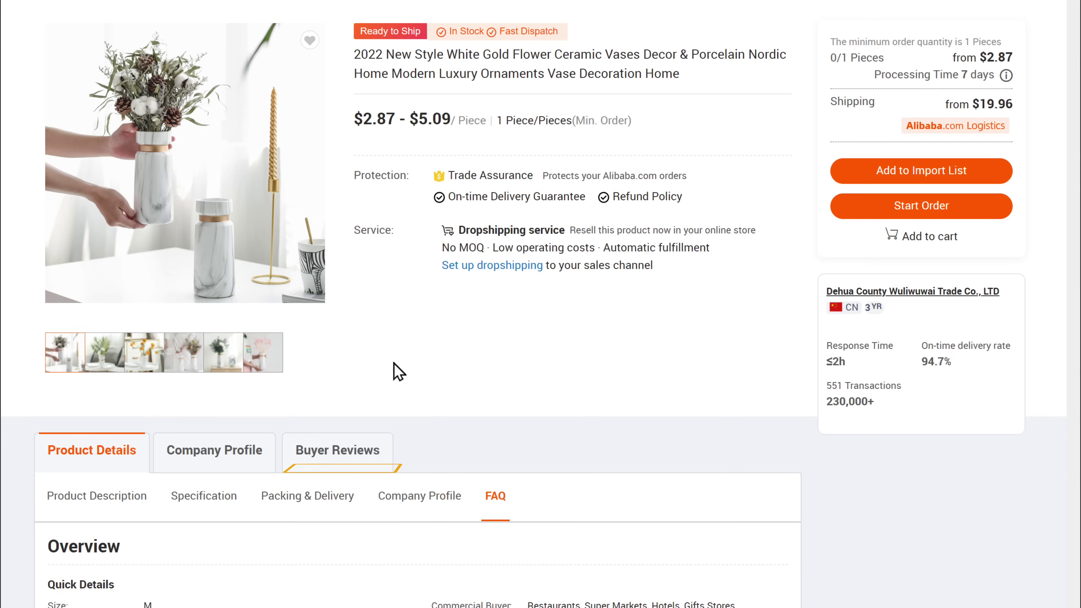
pyautogui.click(345, 463)
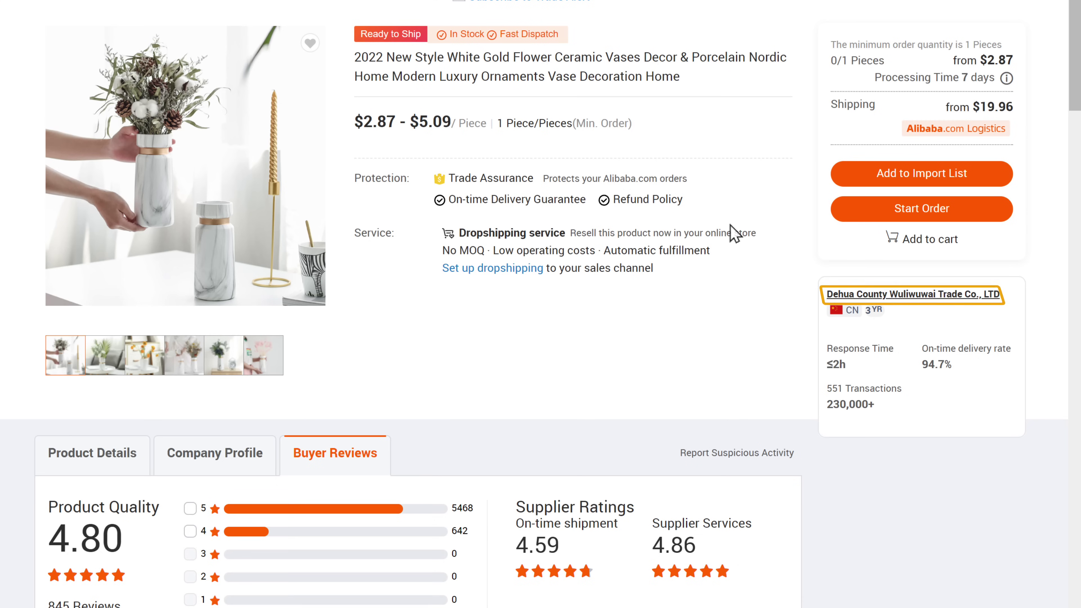
pyautogui.scroll(-1, 734, 233)
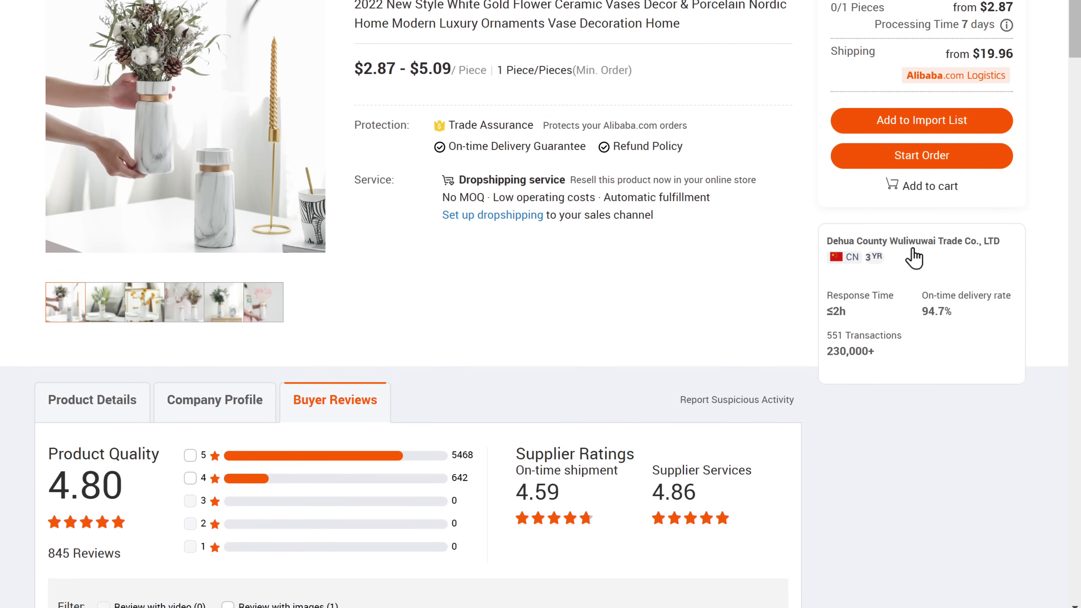
# Open the vase supplier's store and review its Ratings & Reviews under Business Performance
pyautogui.click(913, 242)
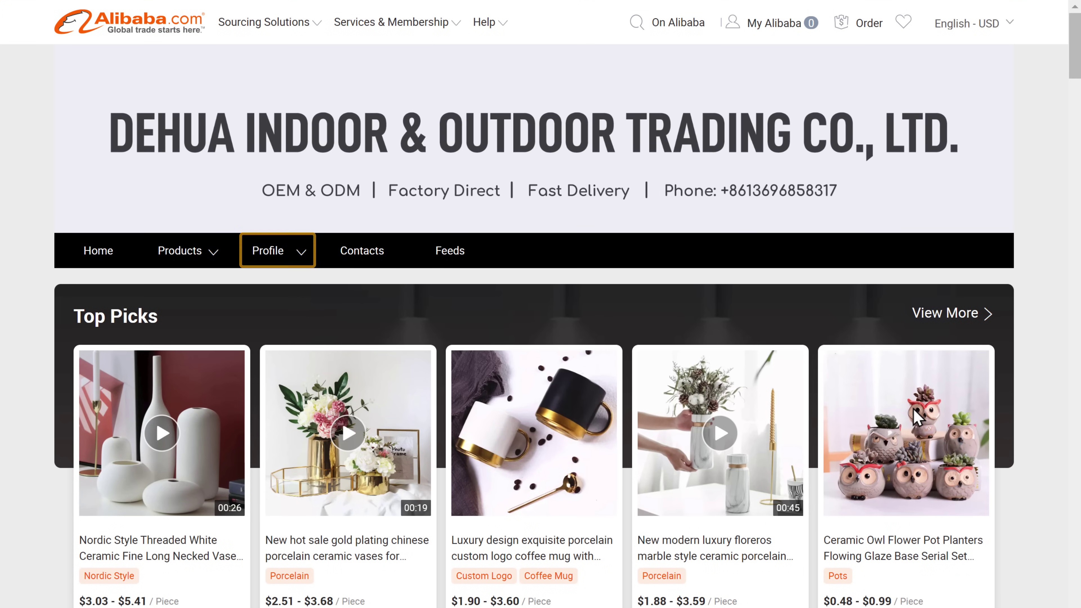
pyautogui.moveTo(270, 264)
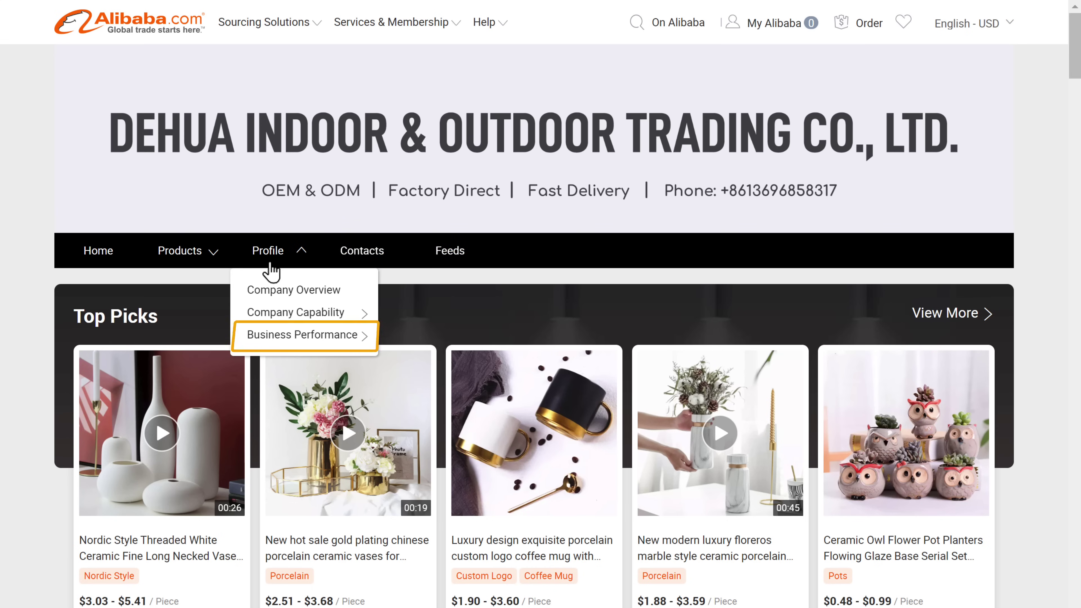
pyautogui.moveTo(304, 343)
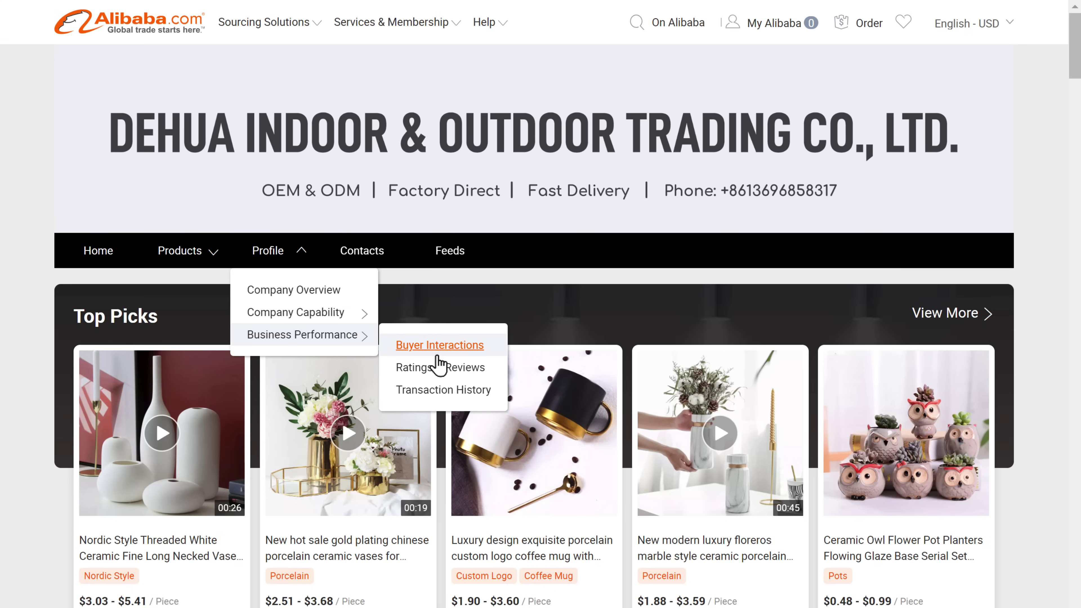
pyautogui.click(439, 376)
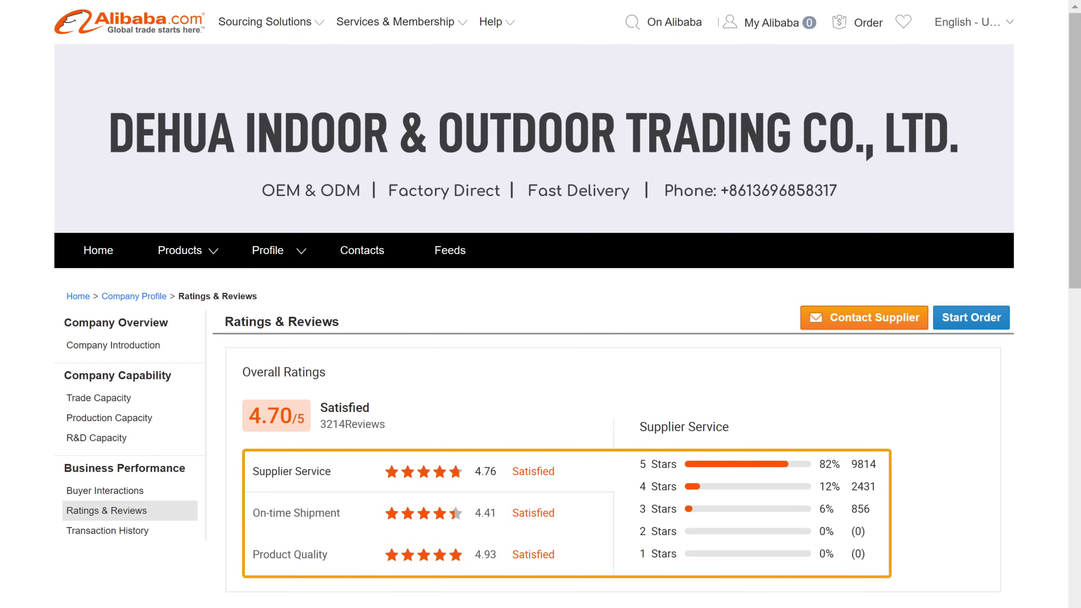
pyautogui.scroll(-12, 540, 304)
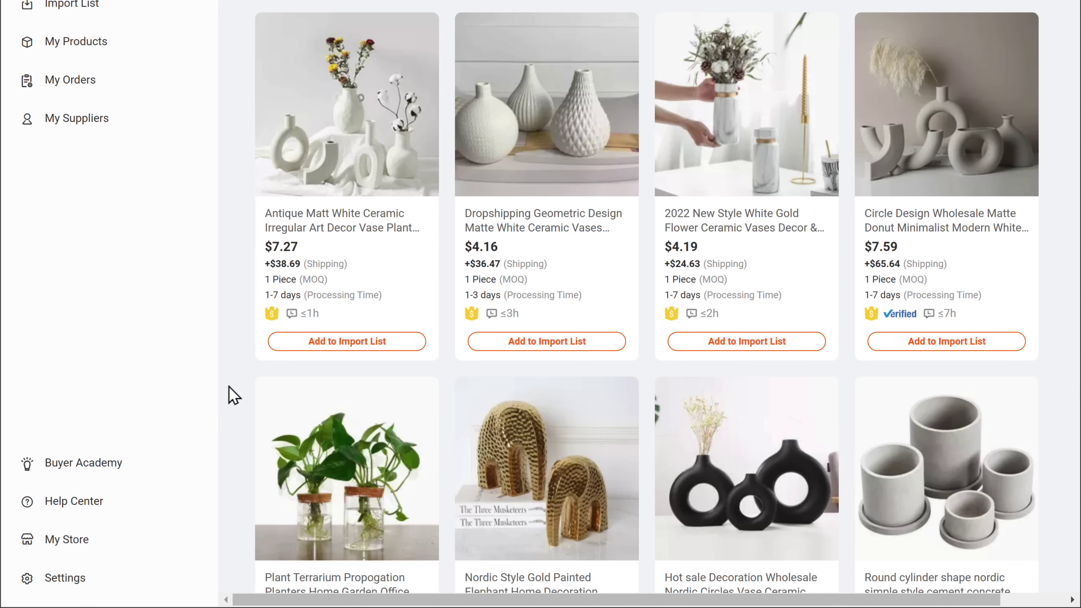
# Show the Pricing rules settings, then start a new browser tab
pyautogui.click(60, 586)
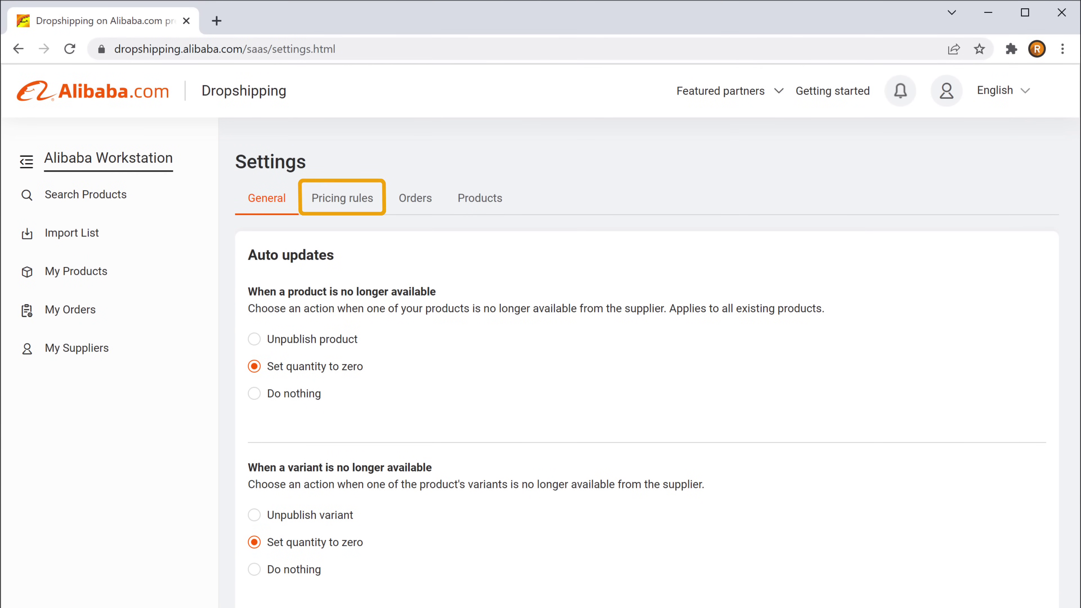
pyautogui.click(340, 209)
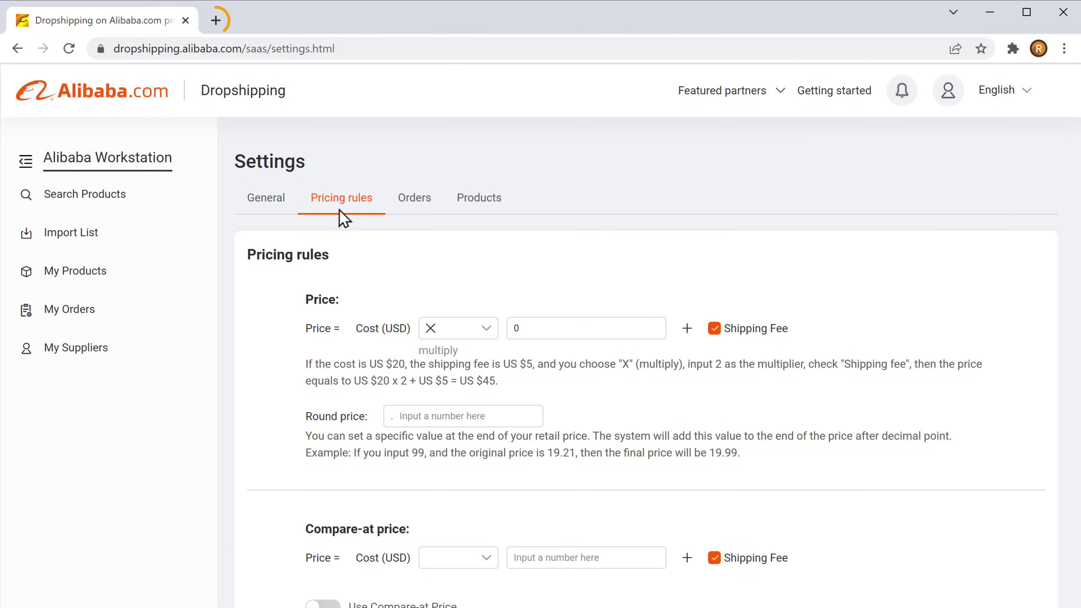
pyautogui.click(215, 25)
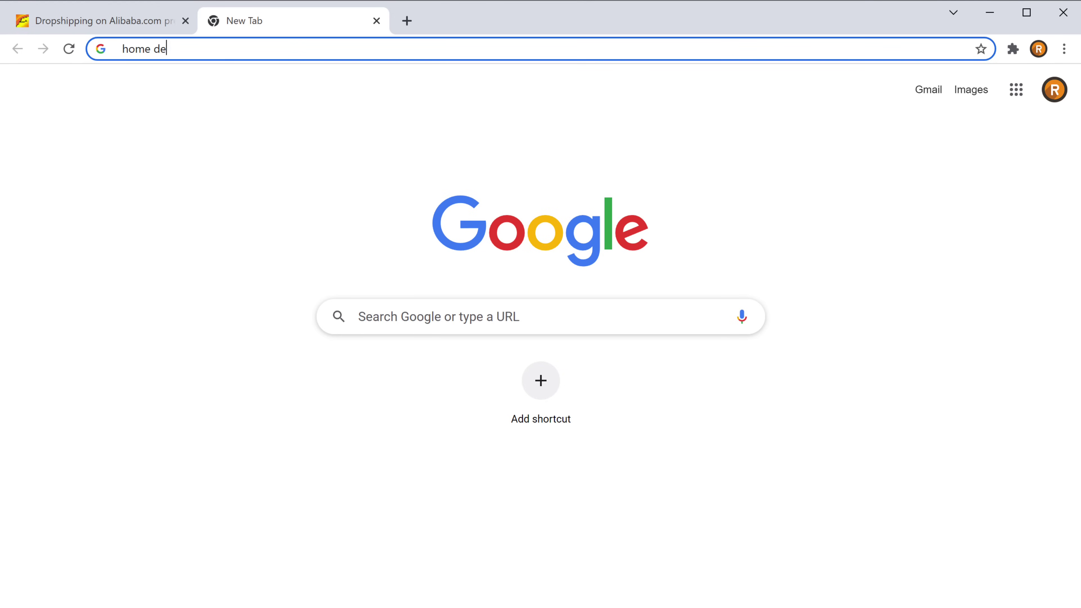
# Search Google for 'home decor profit margin', read the Business Alligators guide, and return to Alibaba
pyautogui.write('cor profit margin')
pyautogui.press('Return')
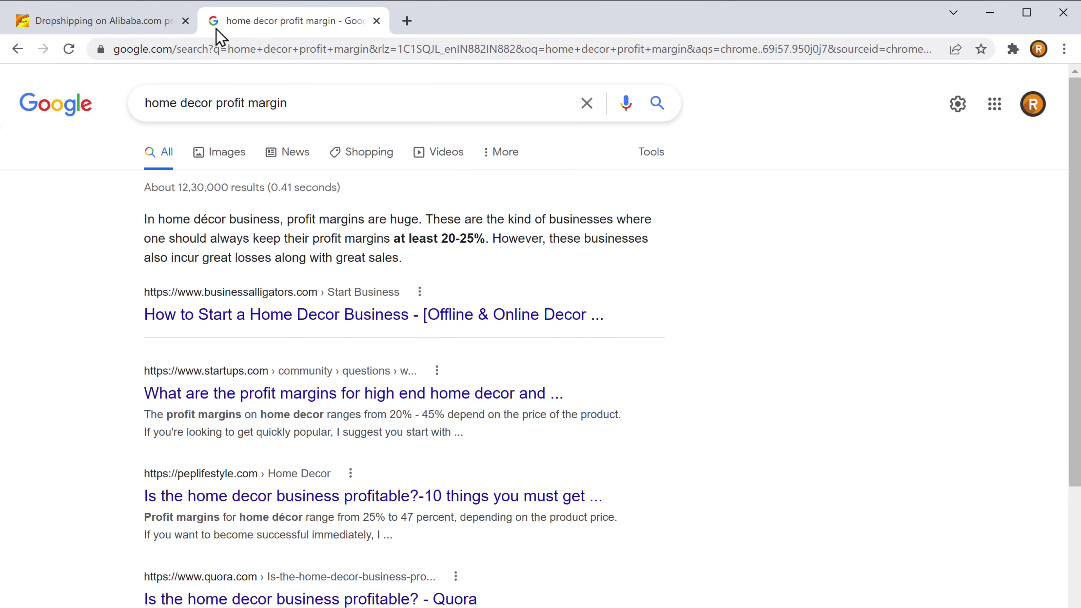
pyautogui.click(295, 324)
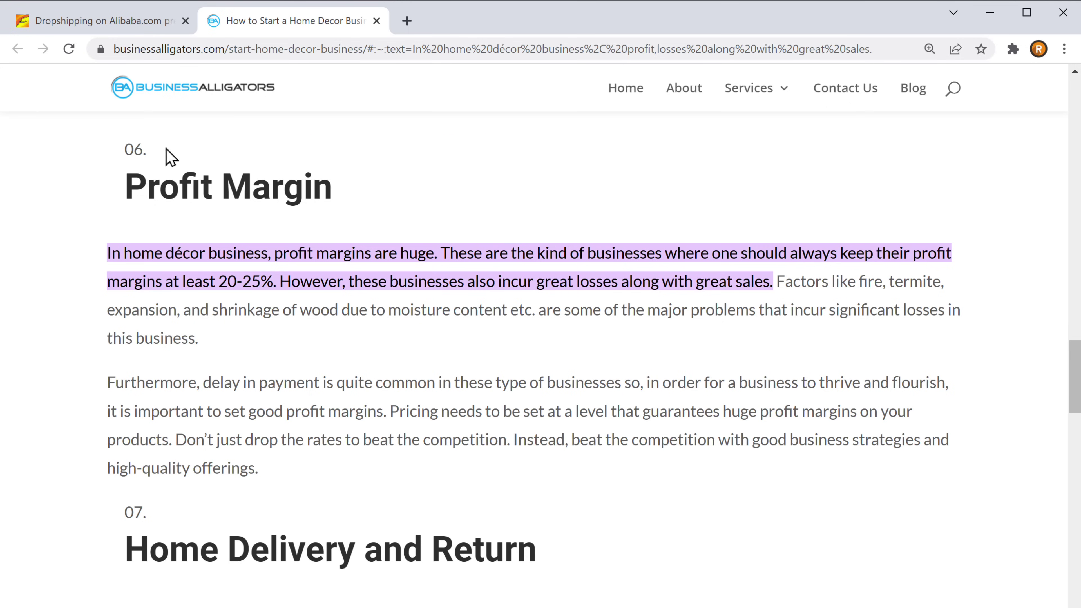
pyautogui.click(80, 27)
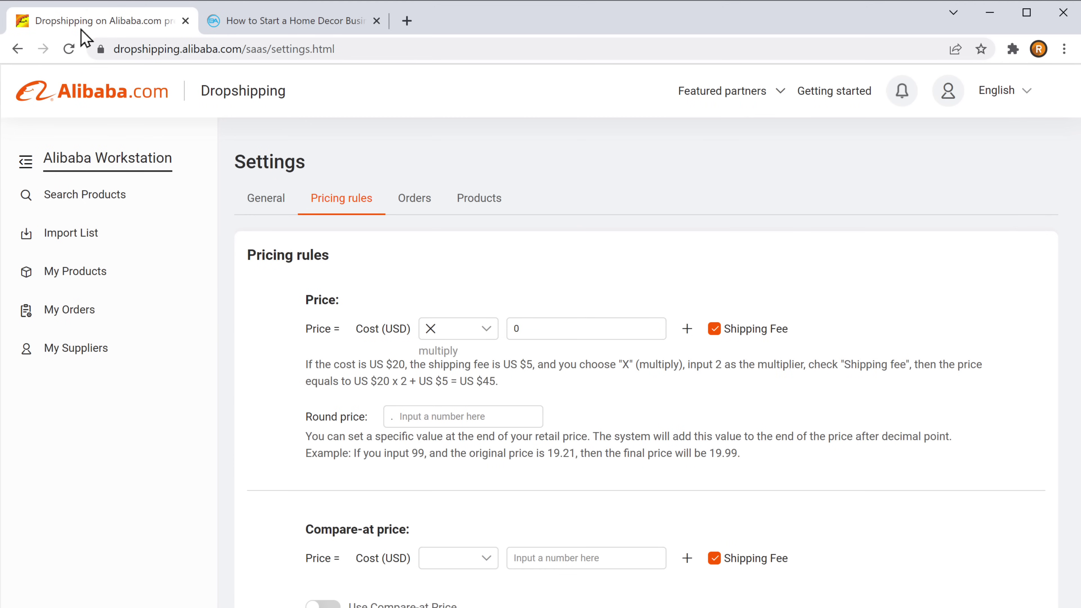
# Adjust the price multiplier, set the compare-at price multiplier to 1.2, and save the pricing rules
pyautogui.doubleClick(513, 328)
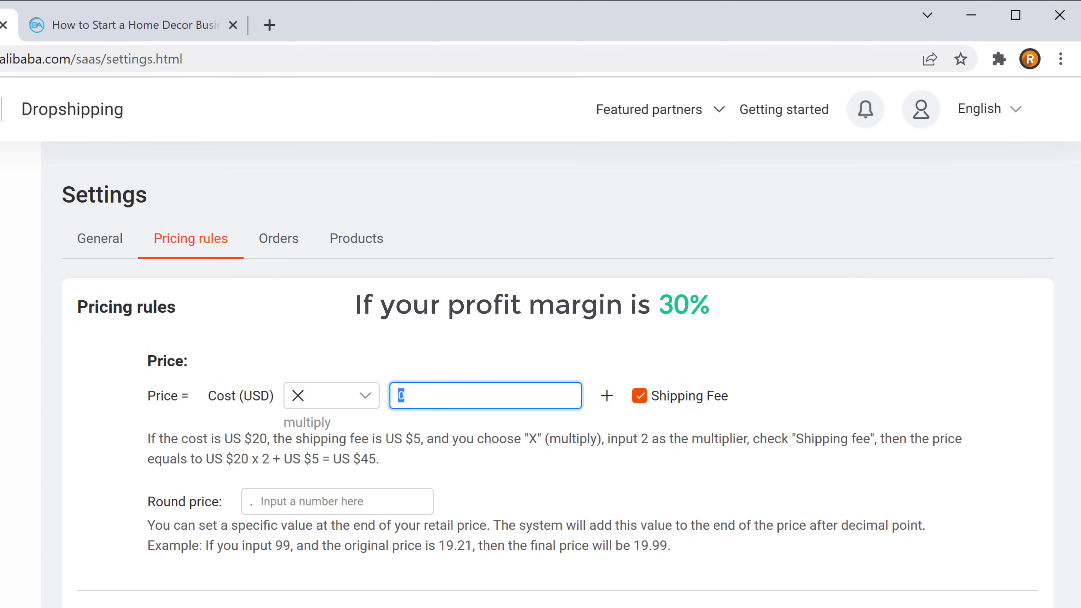
pyautogui.write('1.3')
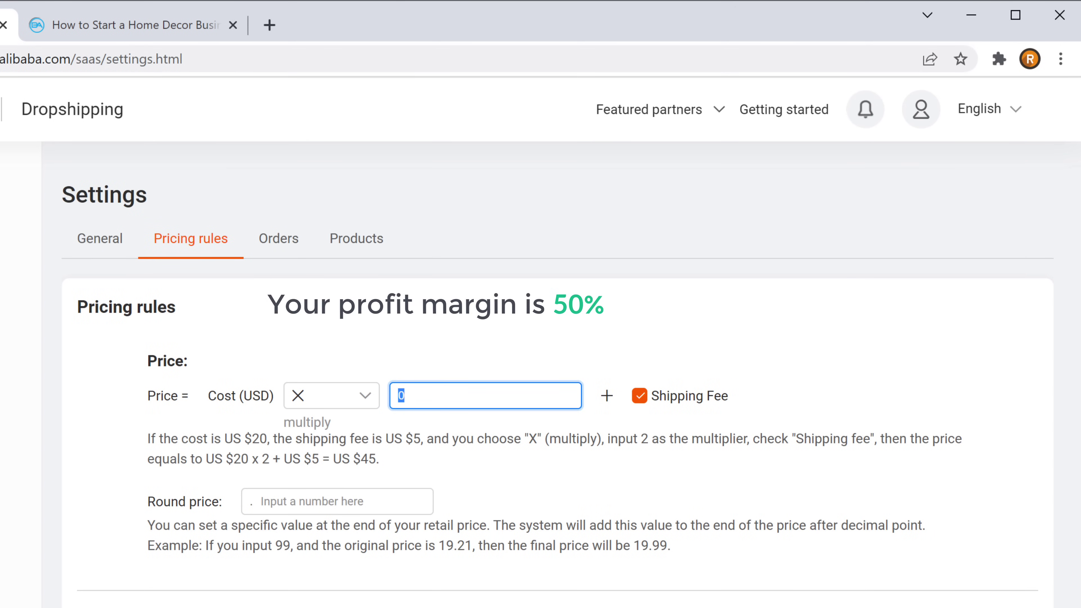
pyautogui.write('1.5')
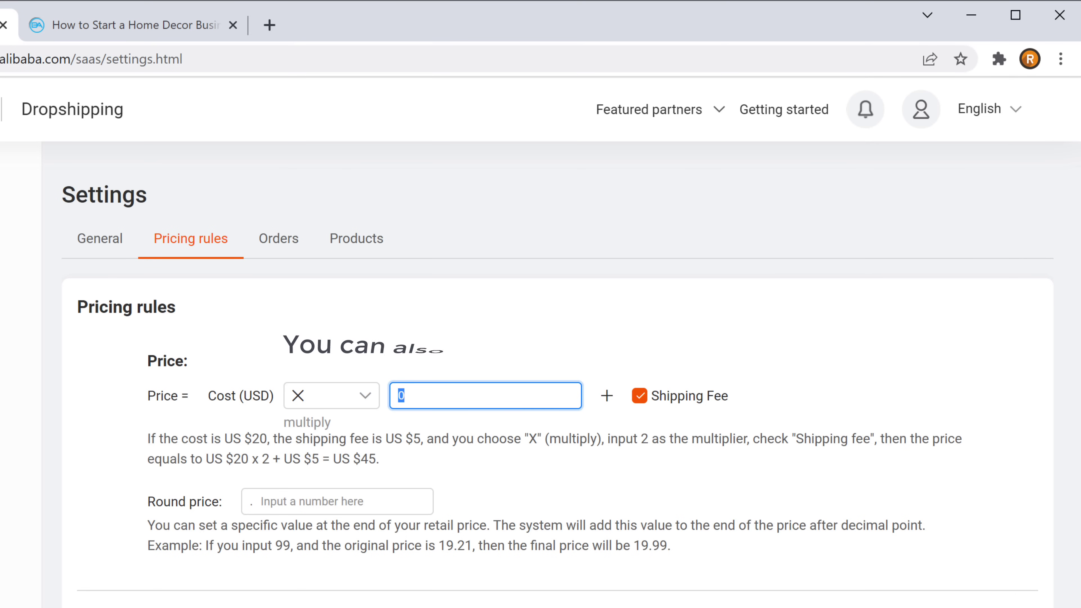
pyautogui.write('2')
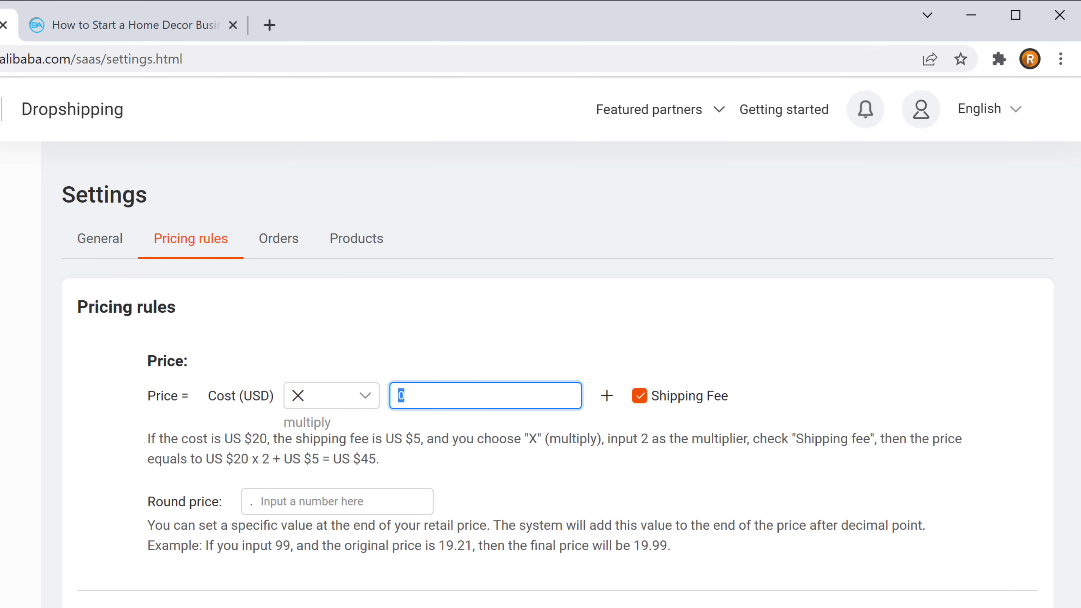
pyautogui.write('2')
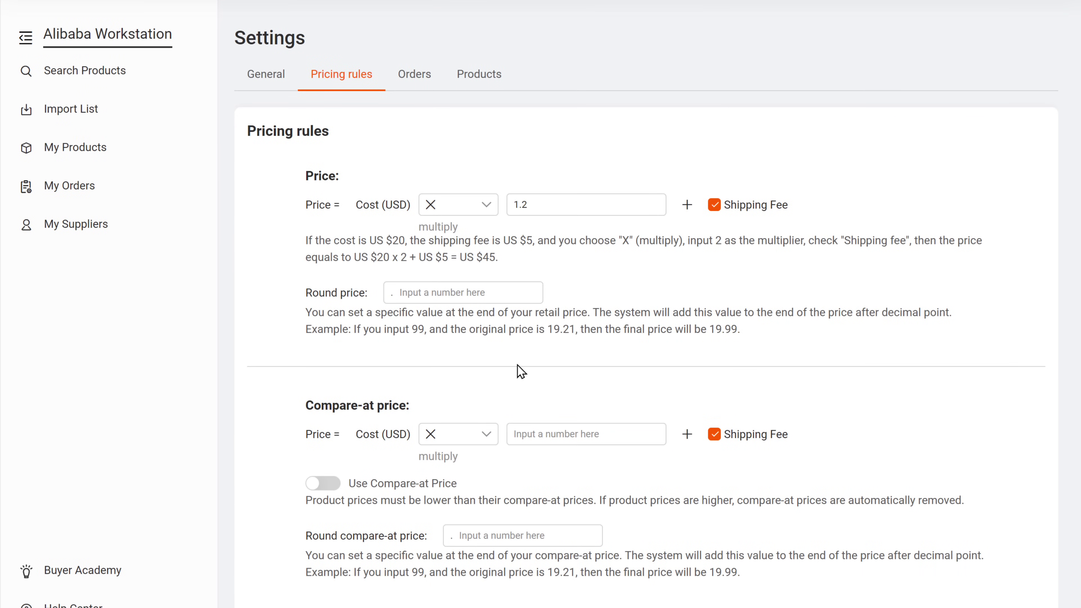
pyautogui.click(518, 440)
pyautogui.write('1.2')
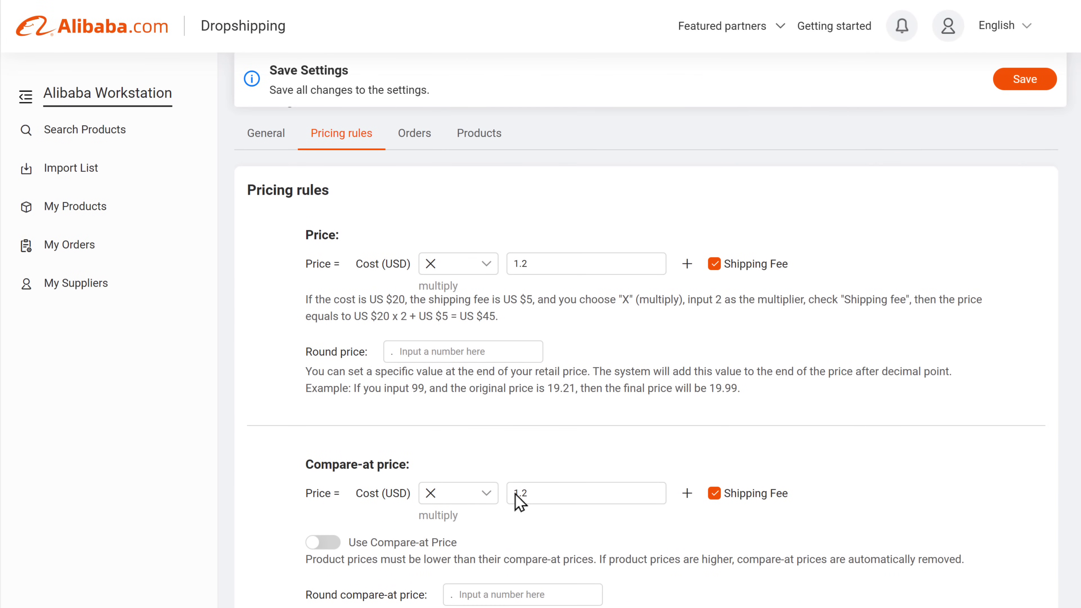
pyautogui.click(1025, 88)
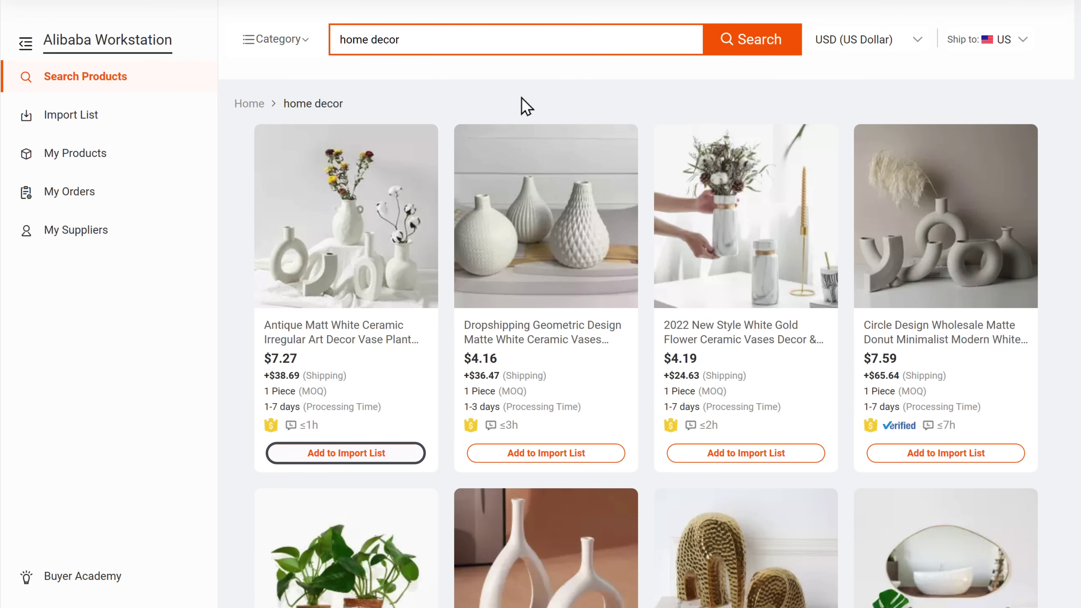
# Import the white ceramic vase, geometric matte white vases, Nordic flower vase and gold mirror, then view the Import List
pyautogui.click(343, 458)
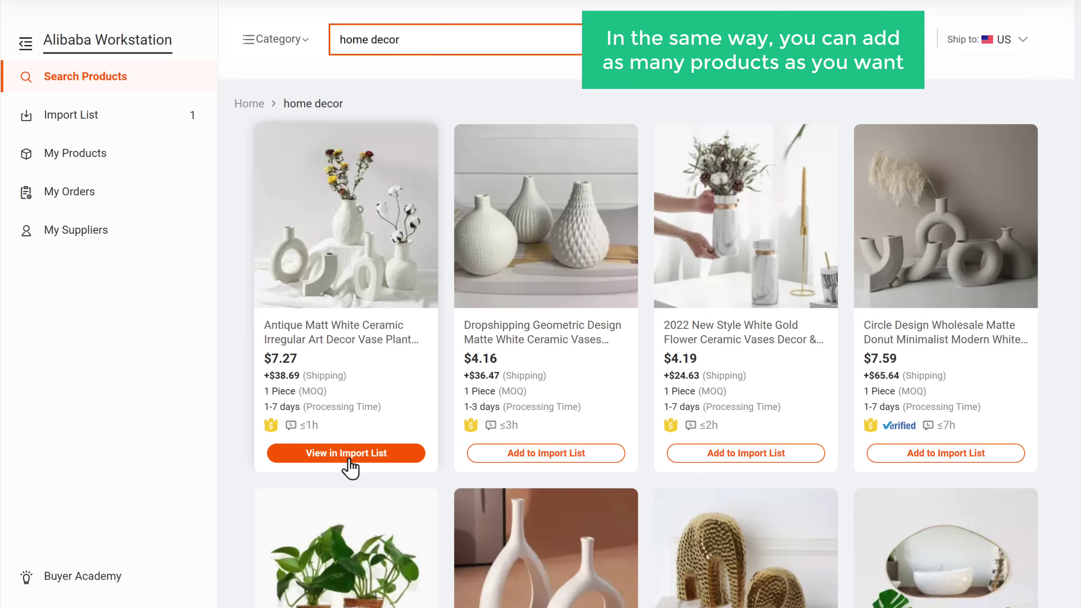
pyautogui.click(549, 458)
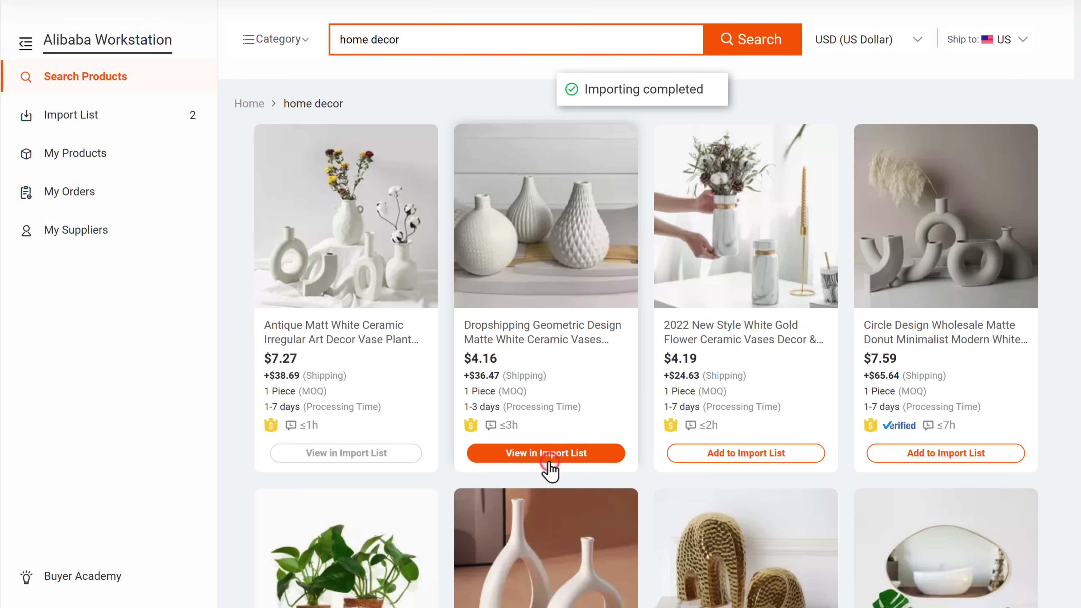
pyautogui.scroll(-3, 551, 471)
pyautogui.click(548, 402)
pyautogui.click(943, 402)
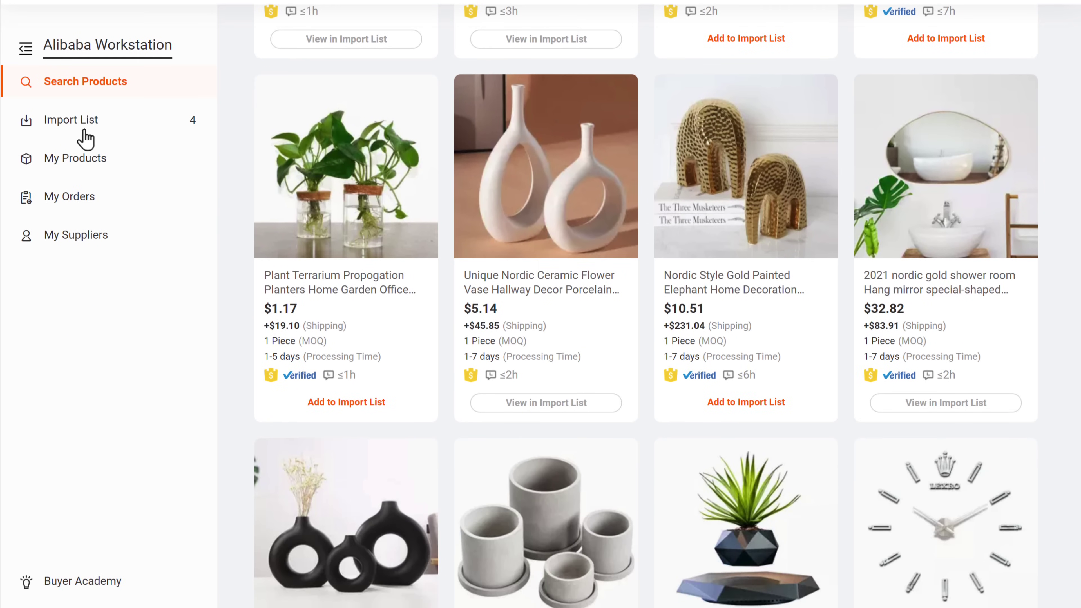
pyautogui.click(85, 244)
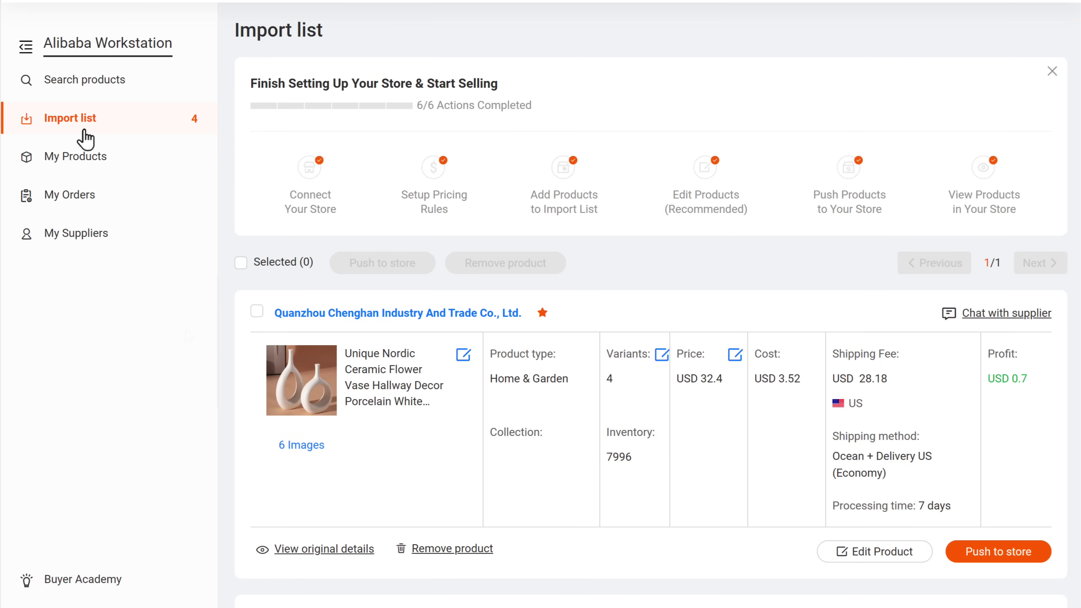
pyautogui.scroll(-10, 85, 138)
pyautogui.scroll(-8, 187, 358)
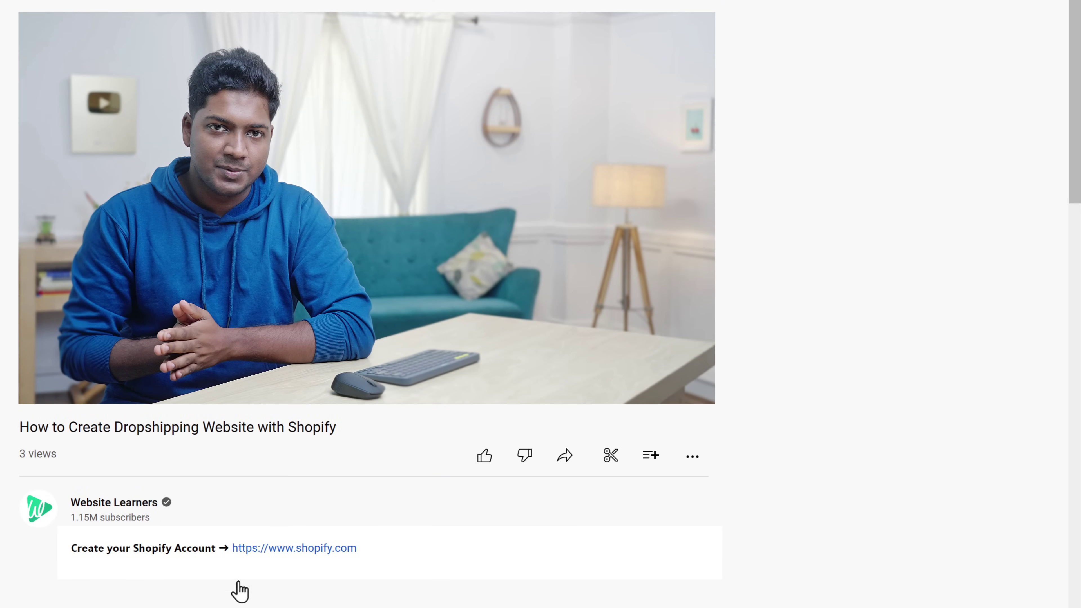
pyautogui.click(300, 554)
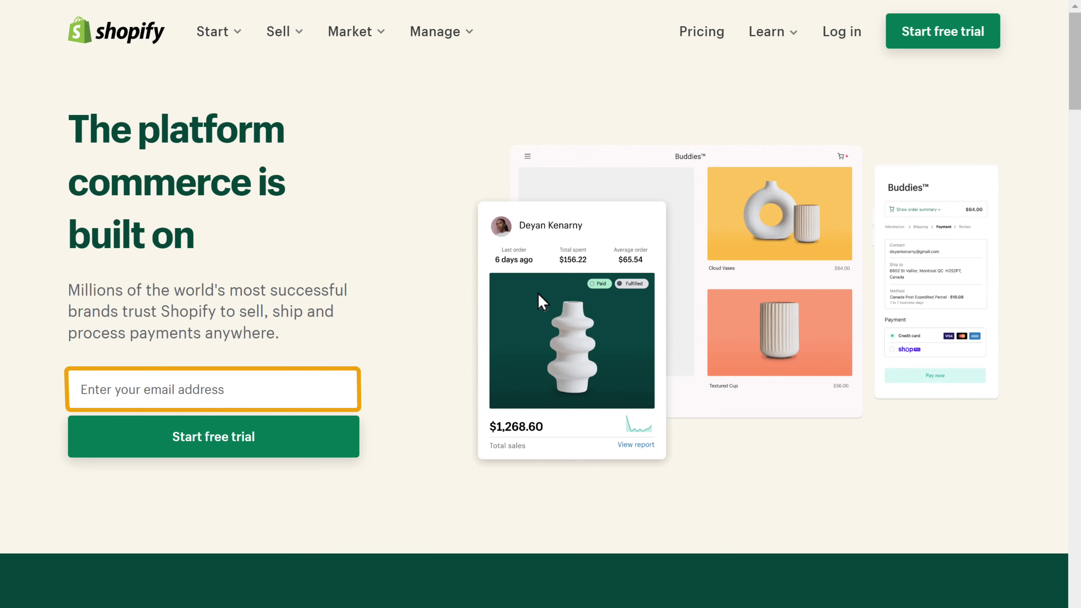
# Start a Shopify free trial with the sign-up email address and an account password
pyautogui.click(80, 389)
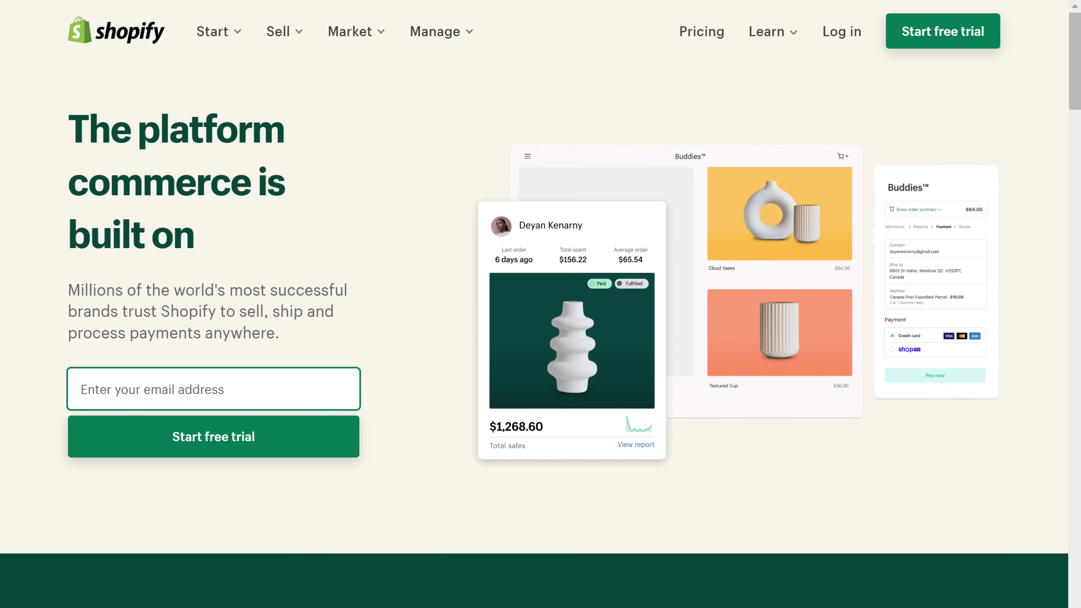
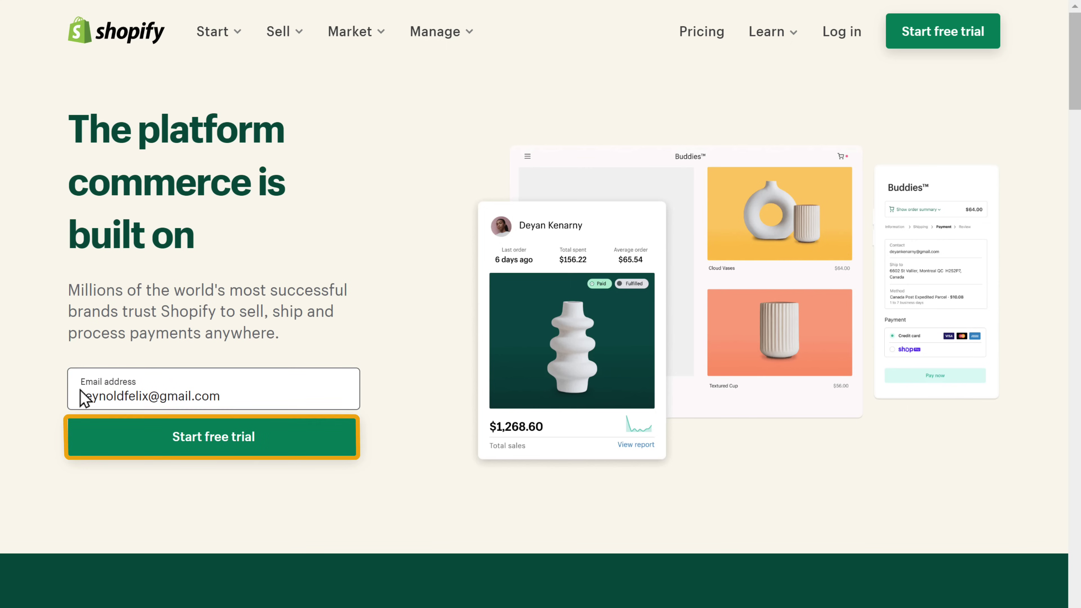
pyautogui.click(207, 450)
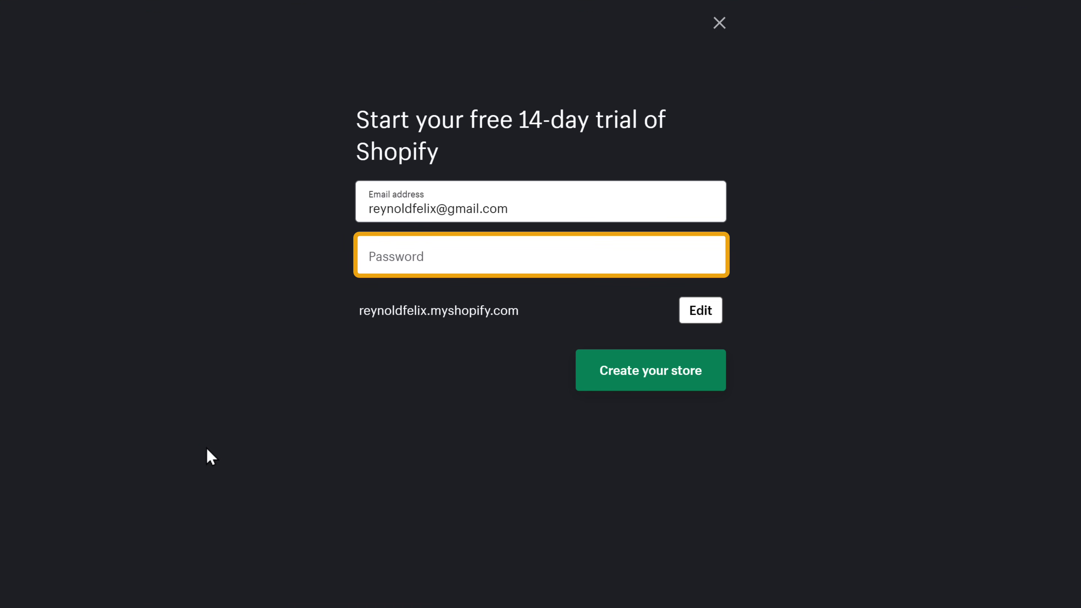
pyautogui.click(368, 256)
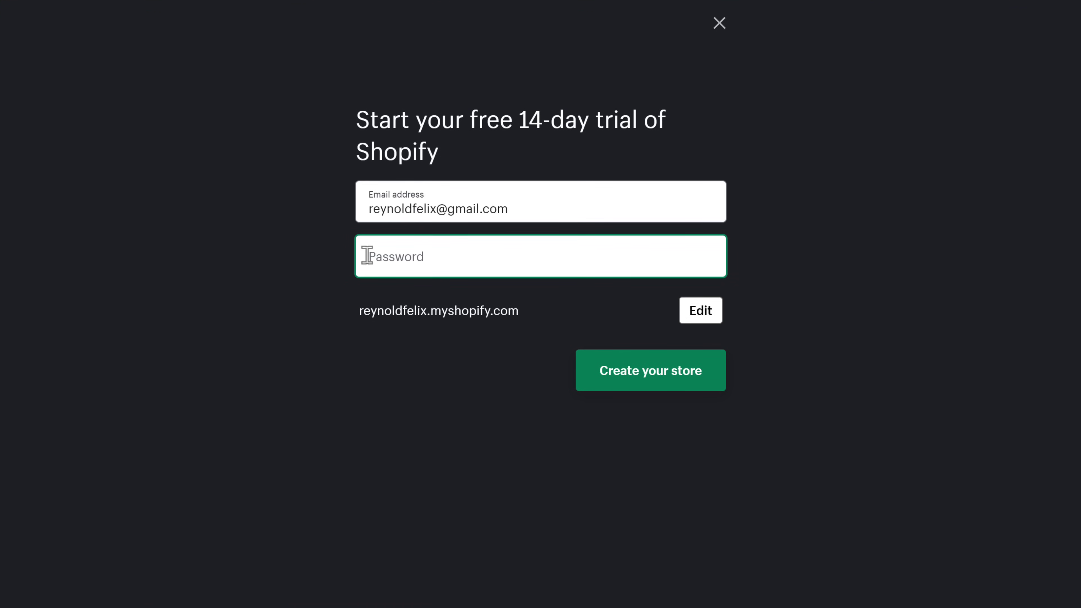
pyautogui.write('••••••••')
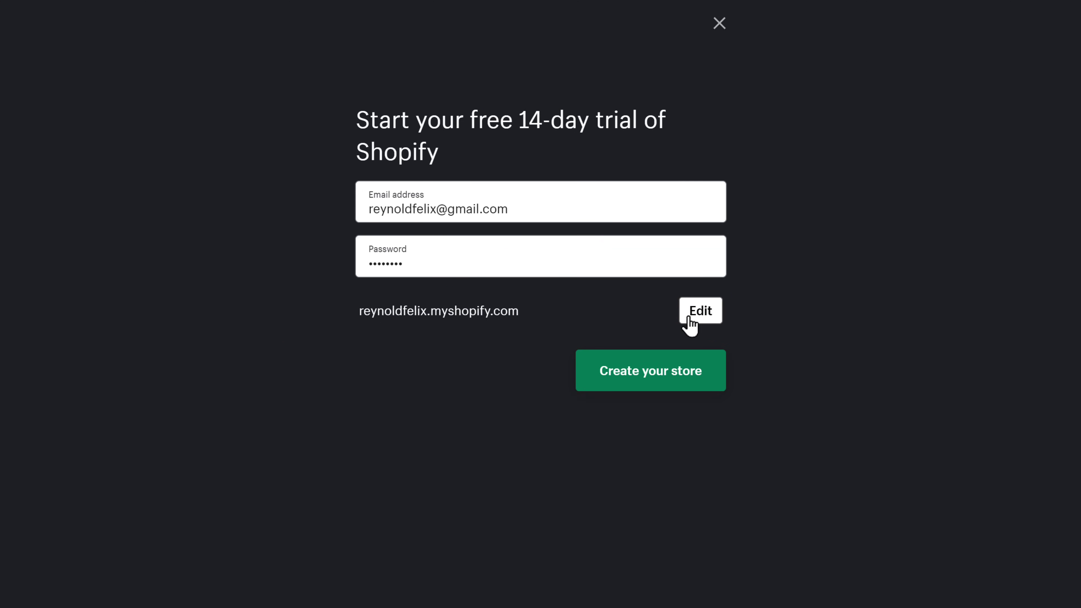
# Change the store URL to premierdecore and create the store
pyautogui.click(700, 319)
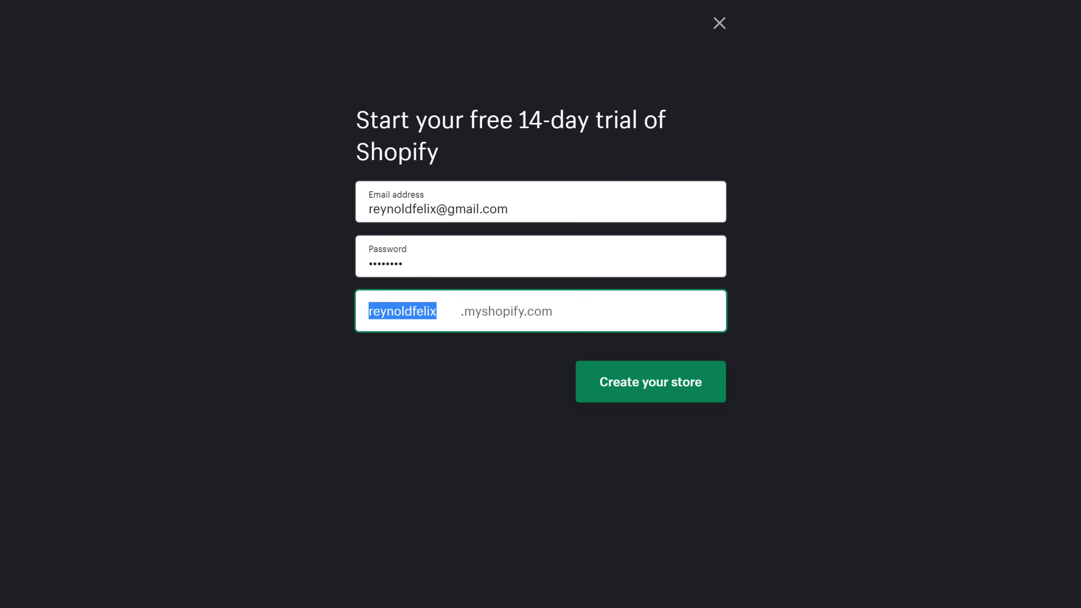
pyautogui.write('premierdecore')
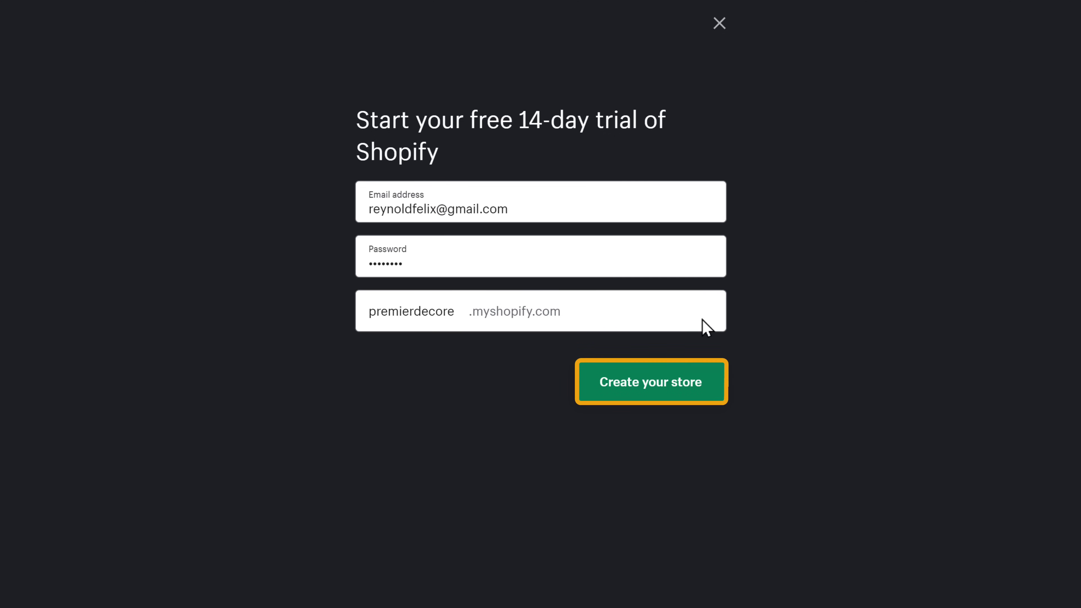
pyautogui.click(653, 391)
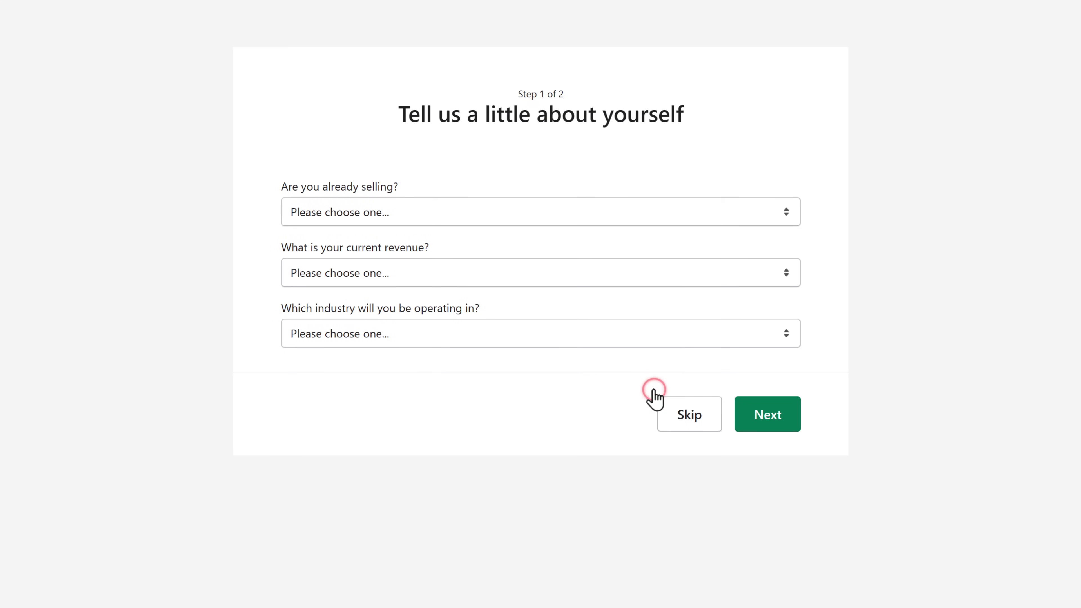
# Skip the selling questions, enter the business street address and apartment, and go into the store admin
pyautogui.click(690, 422)
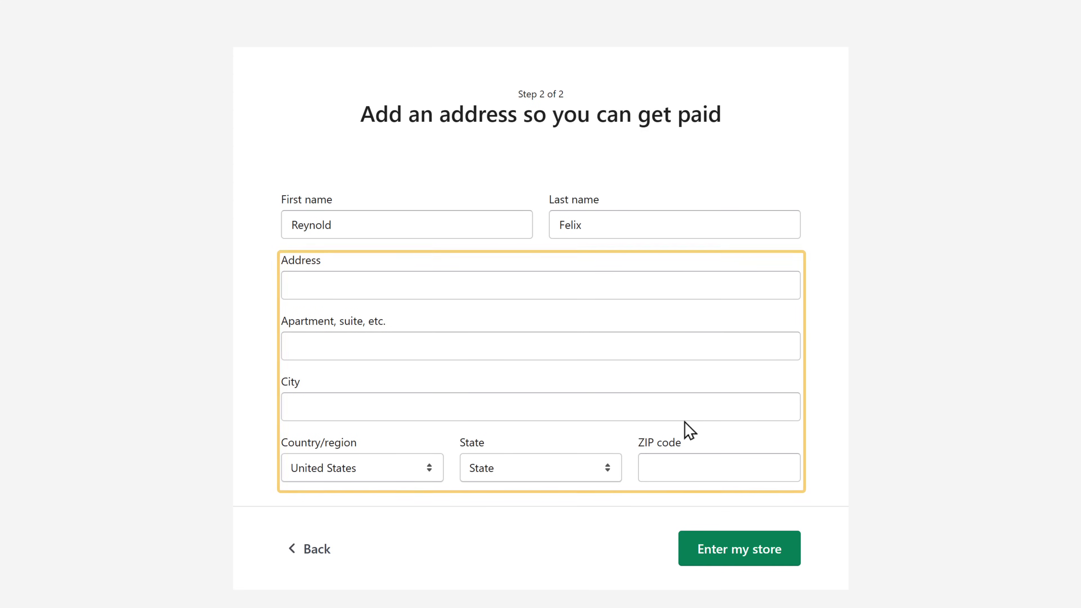
pyautogui.click(288, 284)
pyautogui.click(292, 346)
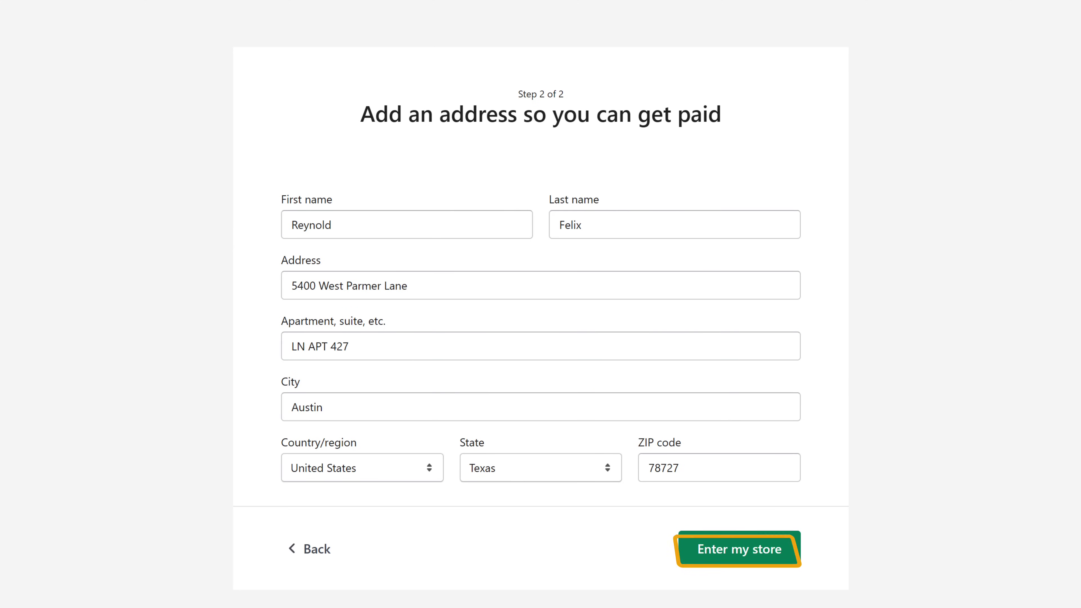
pyautogui.click(739, 561)
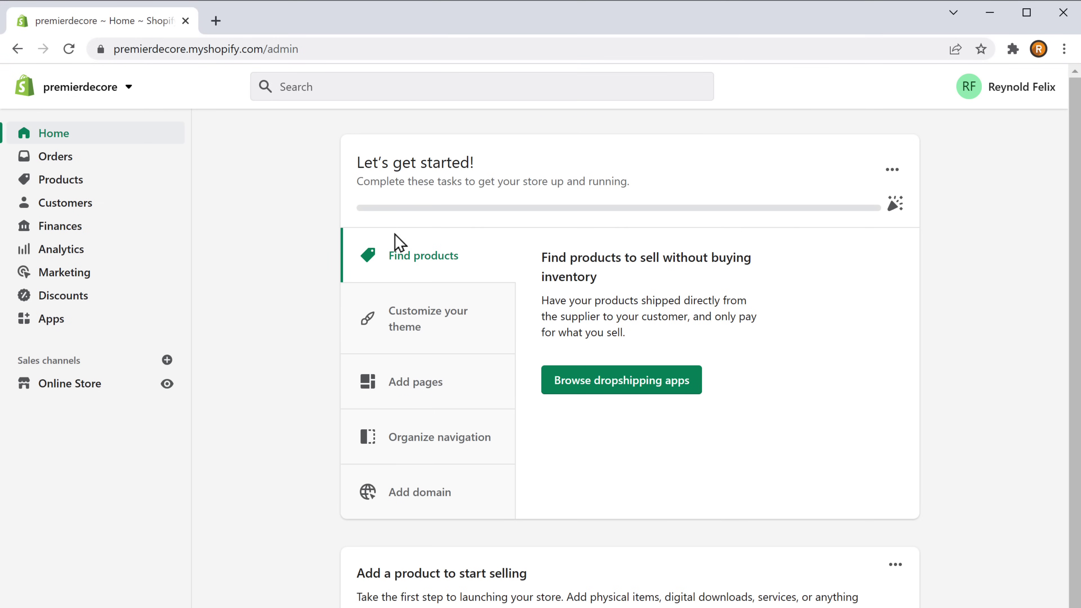
# Load the premierdecore.myshopify.com storefront in a new browser tab
pyautogui.click(216, 23)
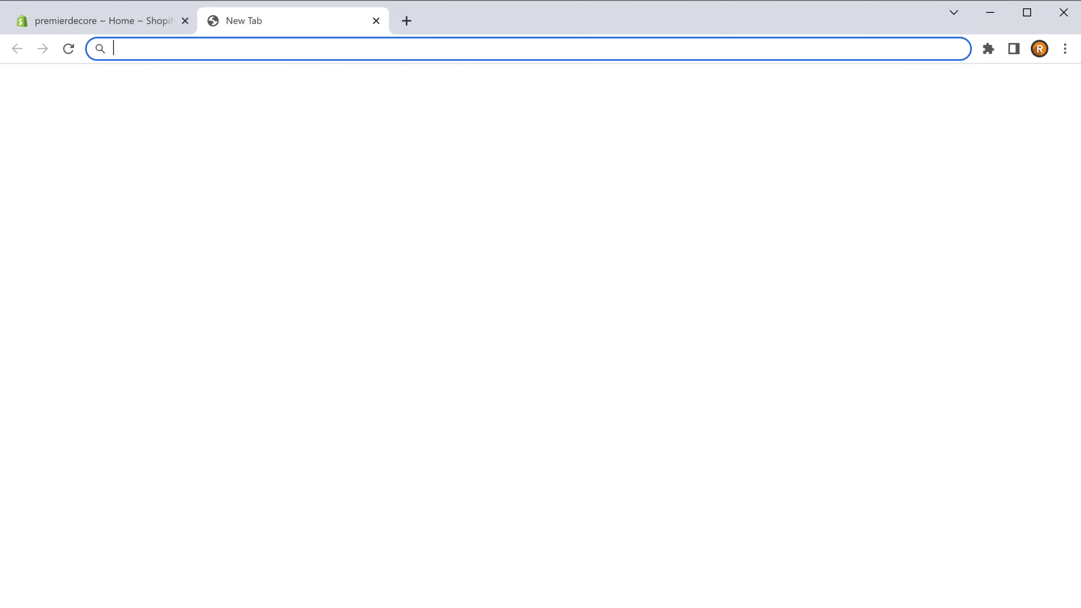
pyautogui.write('premierdecore.myshopify.com')
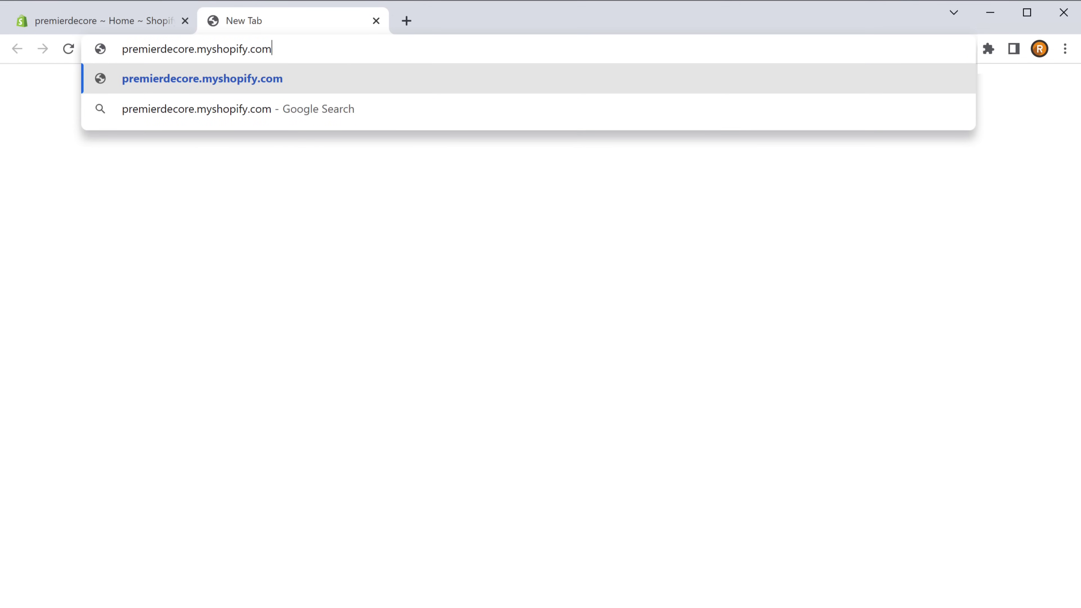
pyautogui.press('Return')
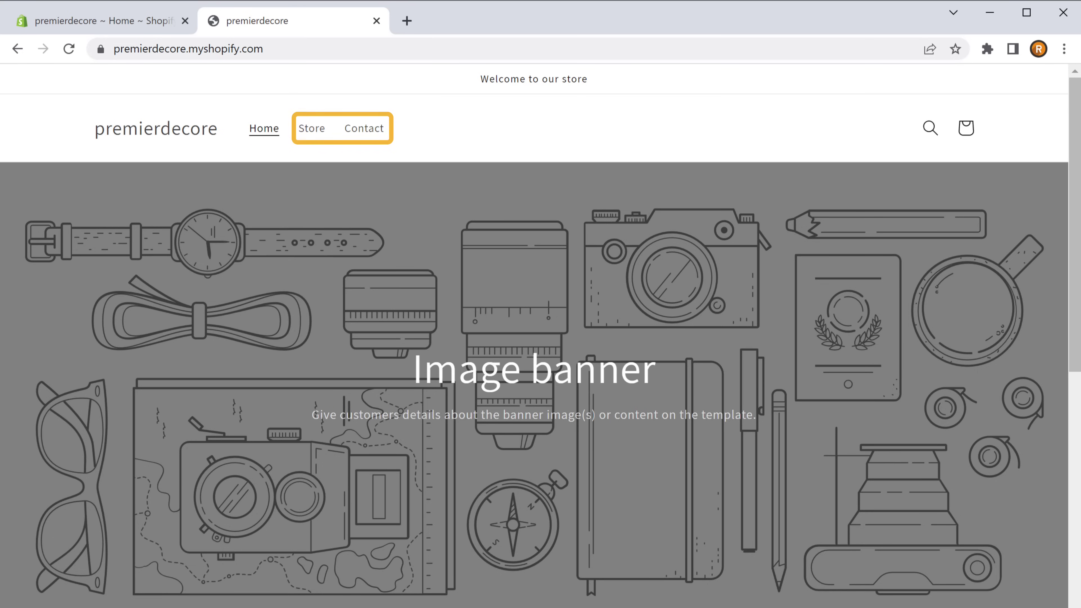
# Browse the storefront, visit /admin, confirm the Store page lists no products, then return to the Alibaba tab
pyautogui.scroll(-3, 540, 336)
pyautogui.scroll(-20, 541, 336)
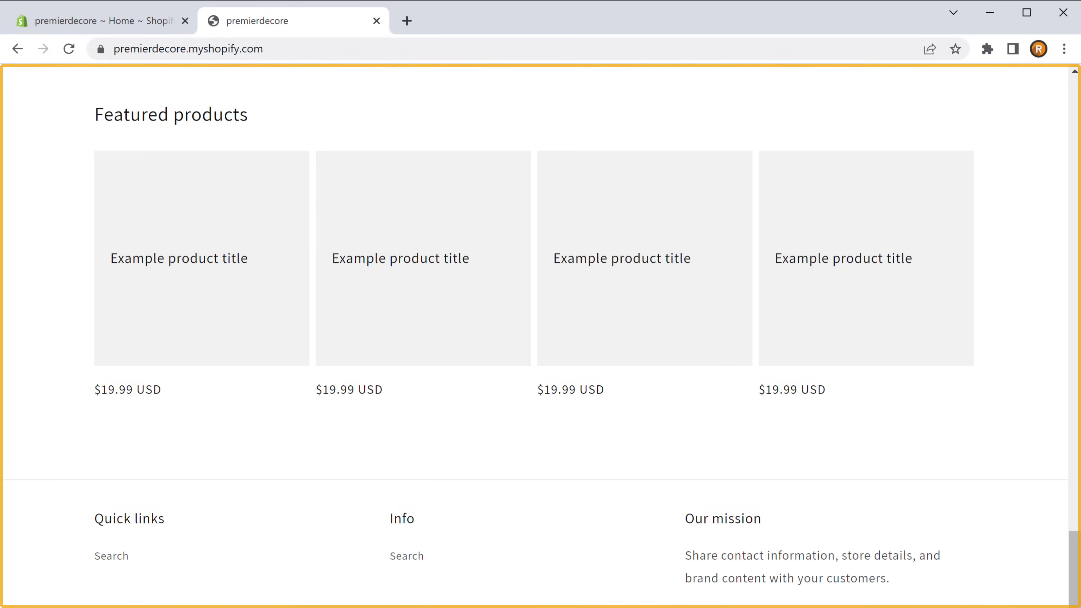
pyautogui.scroll(11, 541, 336)
pyautogui.scroll(10, 541, 336)
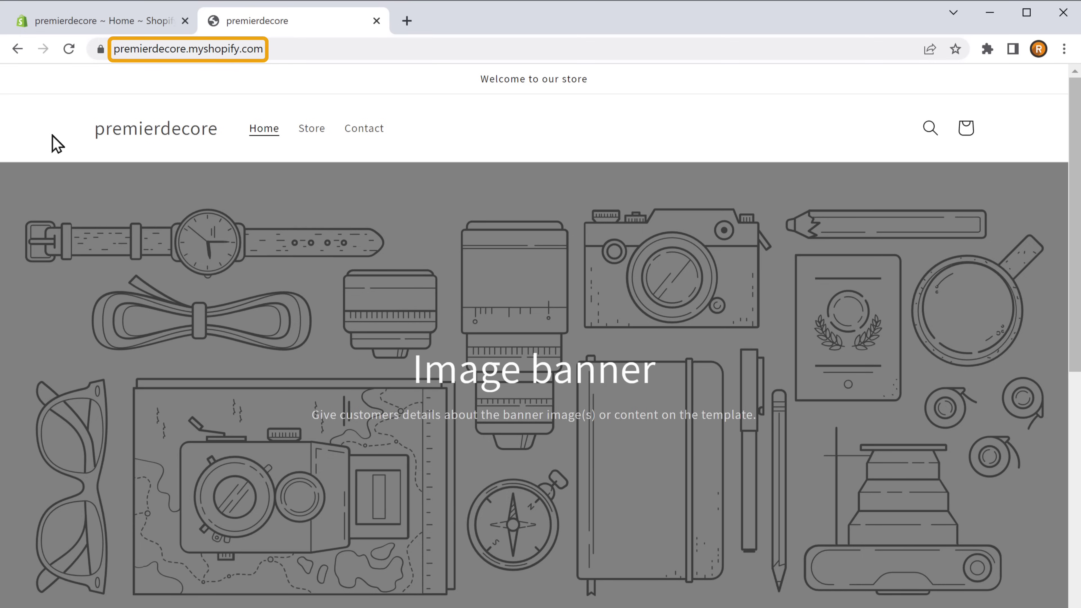
pyautogui.click(214, 54)
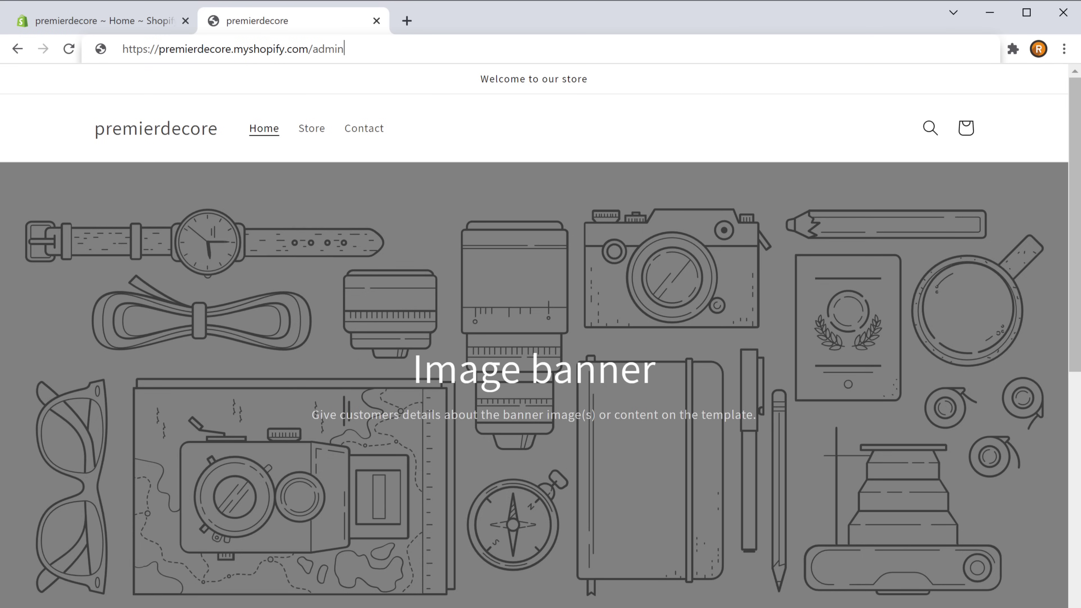
pyautogui.press('Return')
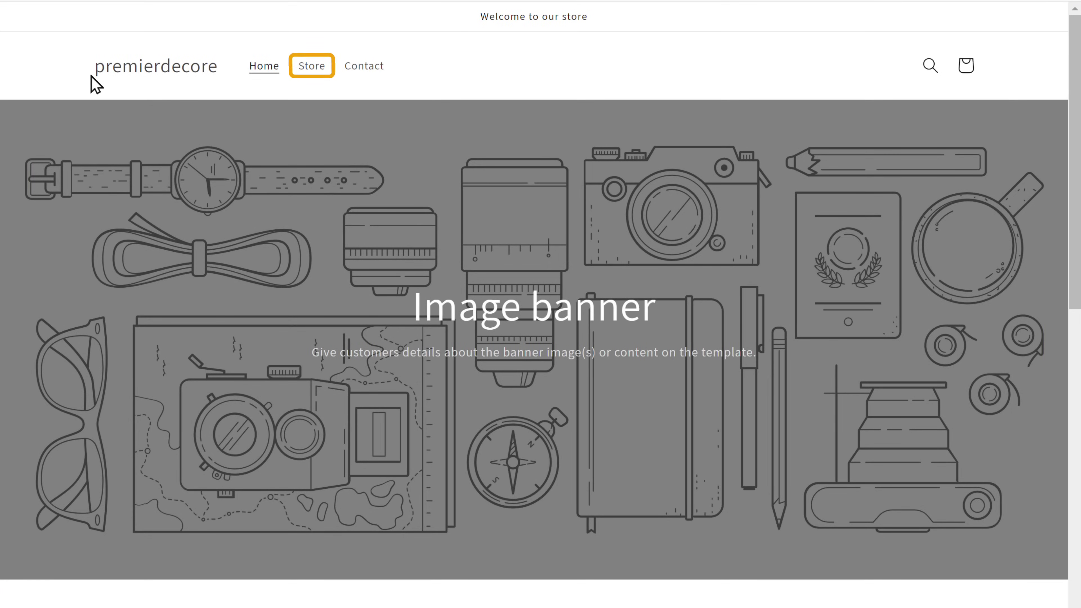
pyautogui.click(315, 73)
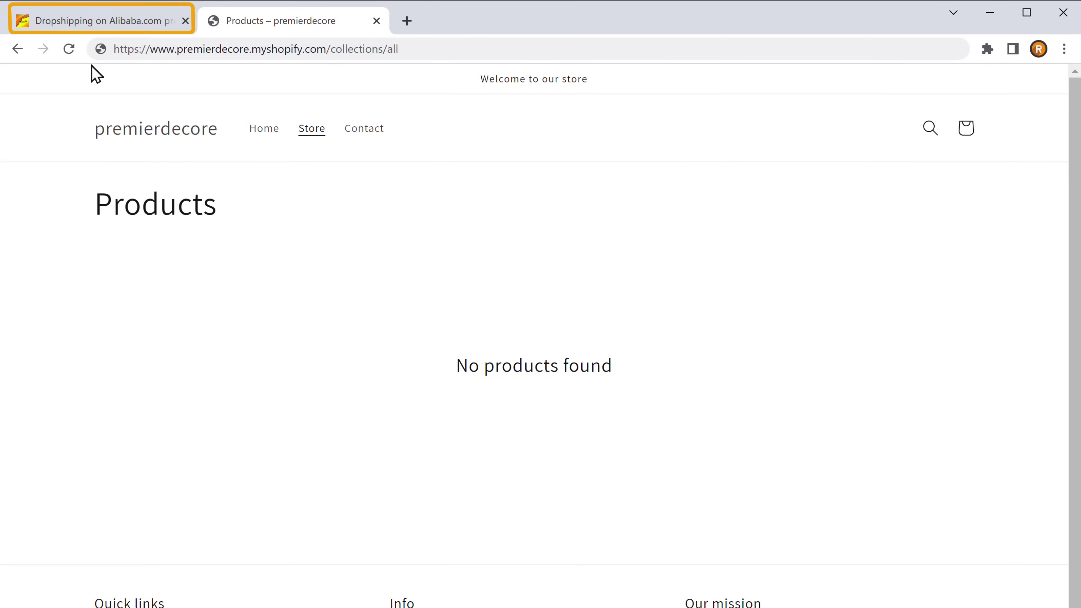
pyautogui.click(100, 28)
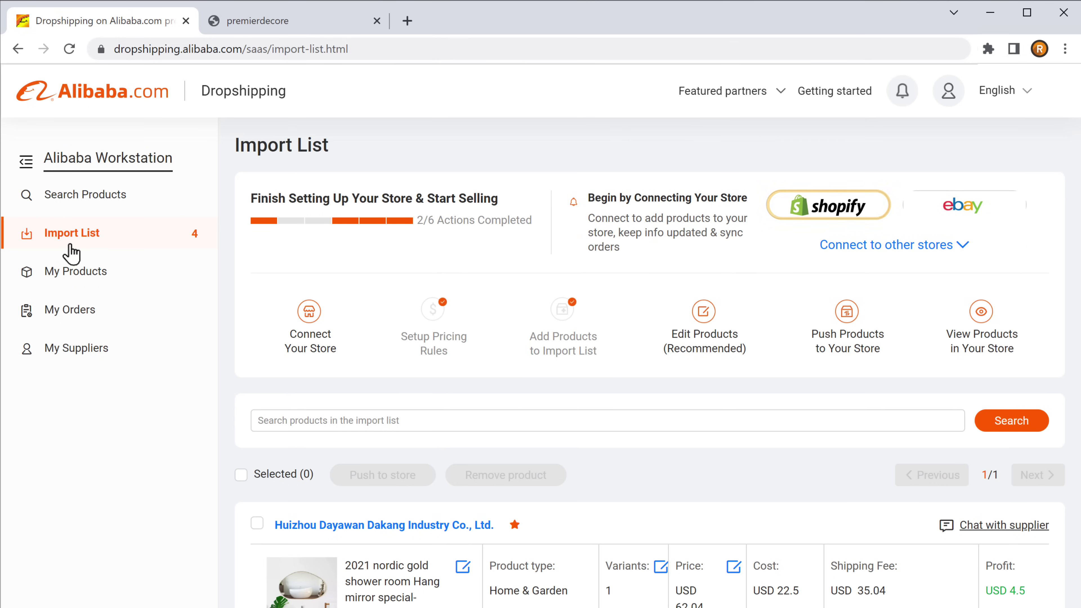
# Connect the premierdecore store and install the Dropshipping on Alibaba.com app on it
pyautogui.click(831, 216)
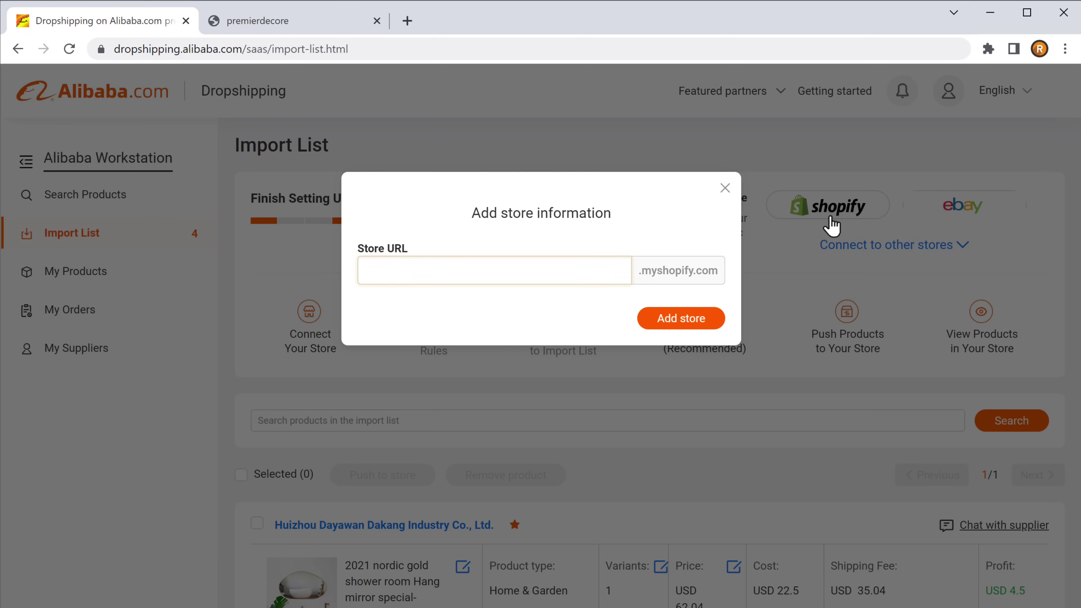
pyautogui.click(366, 270)
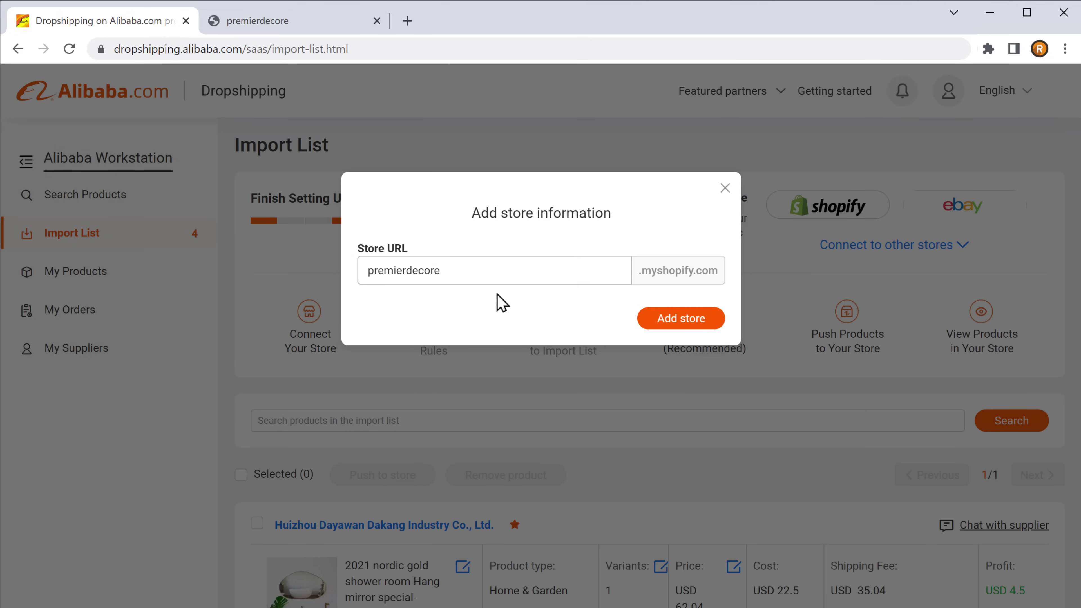
pyautogui.click(680, 325)
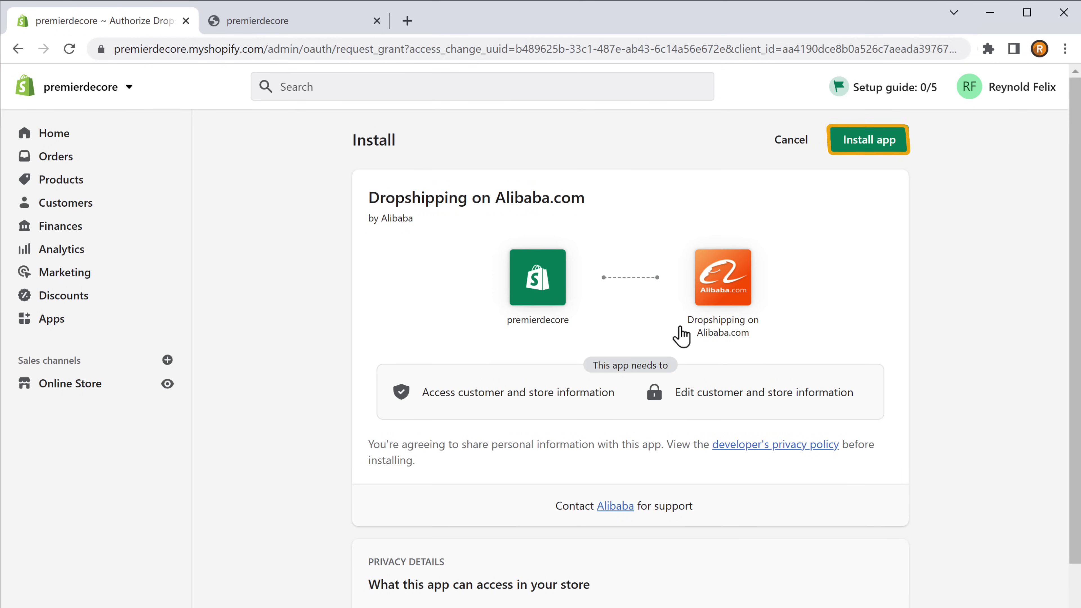
pyautogui.click(869, 147)
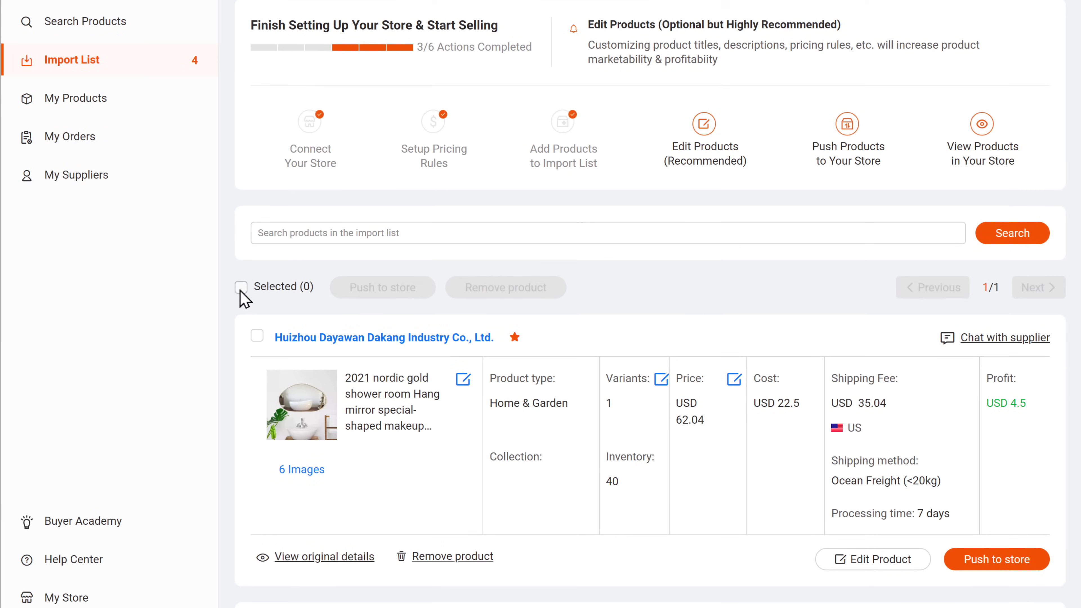
# Select all four Import List products and push them to the premierdecore store, then review My Products
pyautogui.click(241, 288)
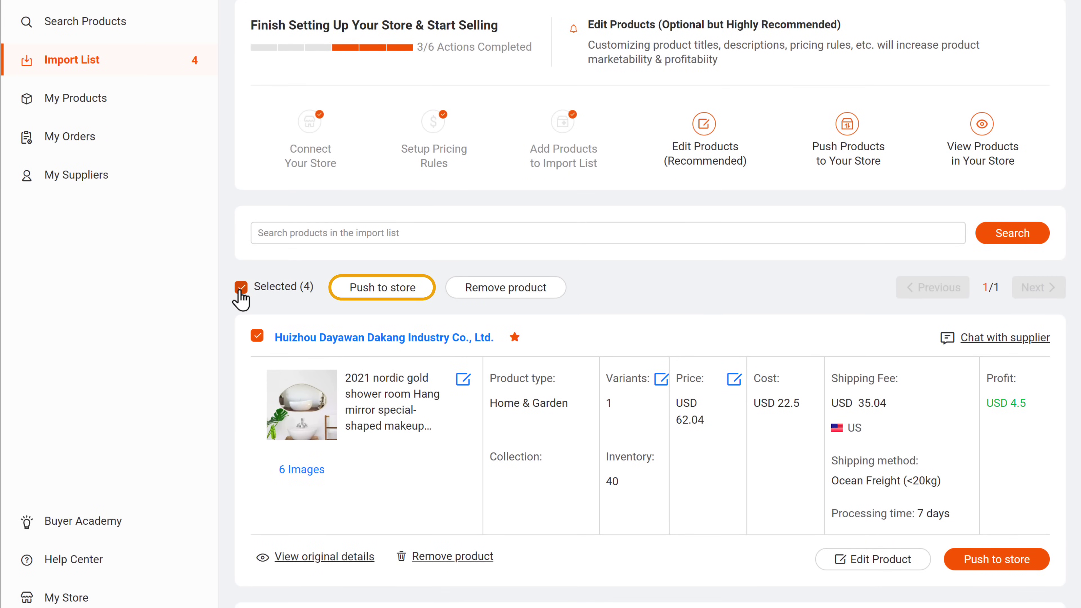
pyautogui.click(383, 288)
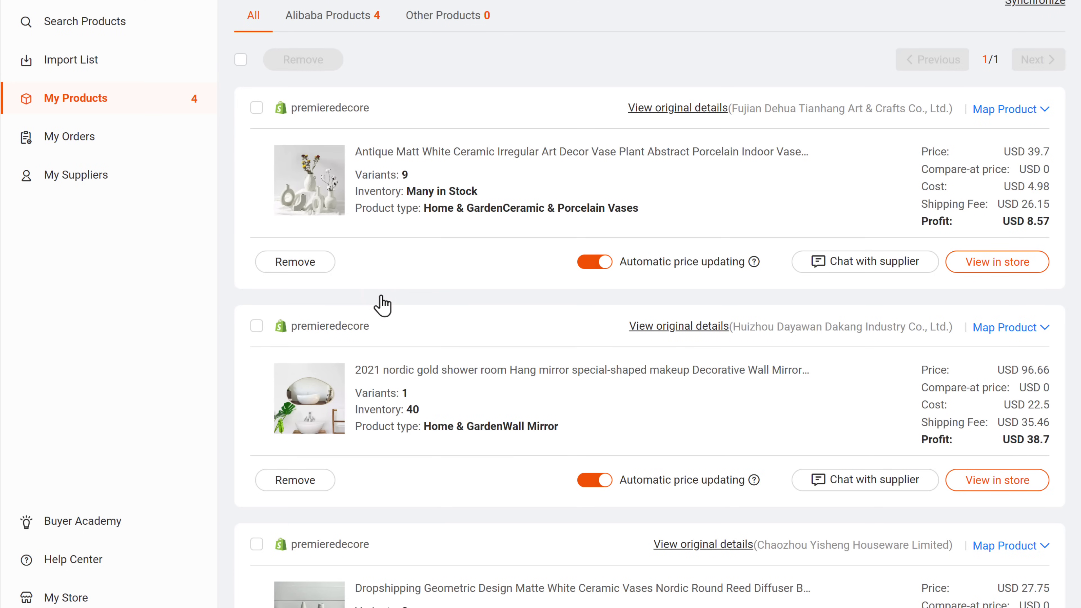
pyautogui.scroll(-3, 383, 304)
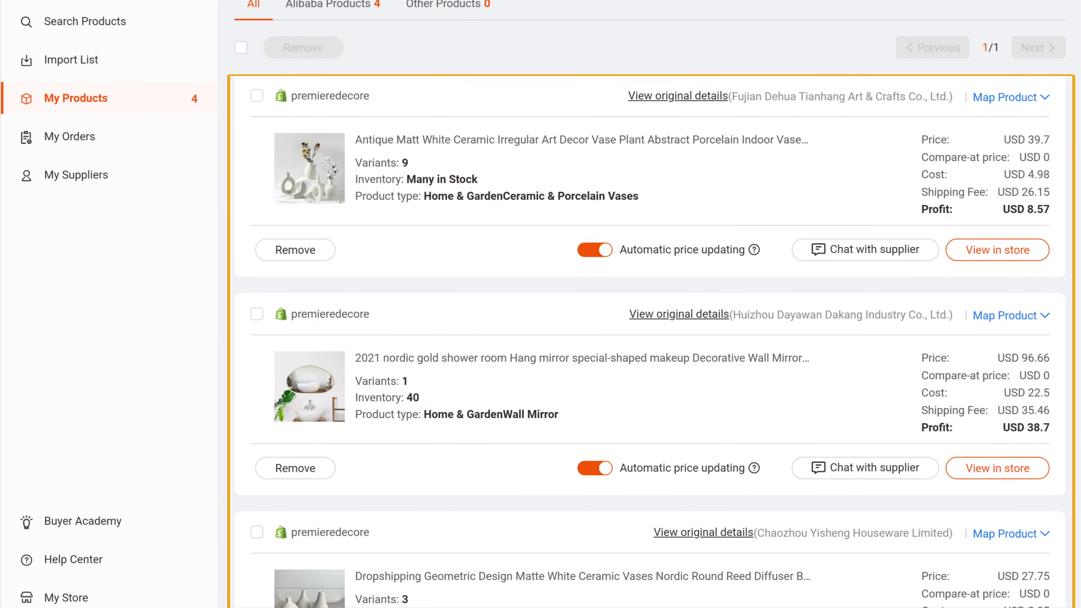
pyautogui.scroll(-5, 651, 305)
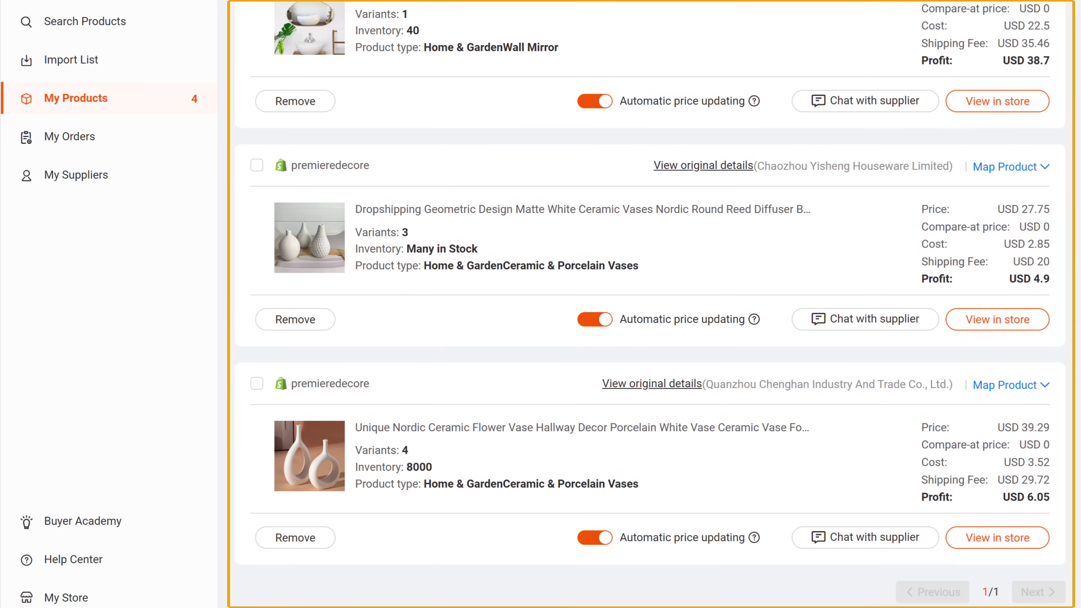
pyautogui.scroll(8, 381, 341)
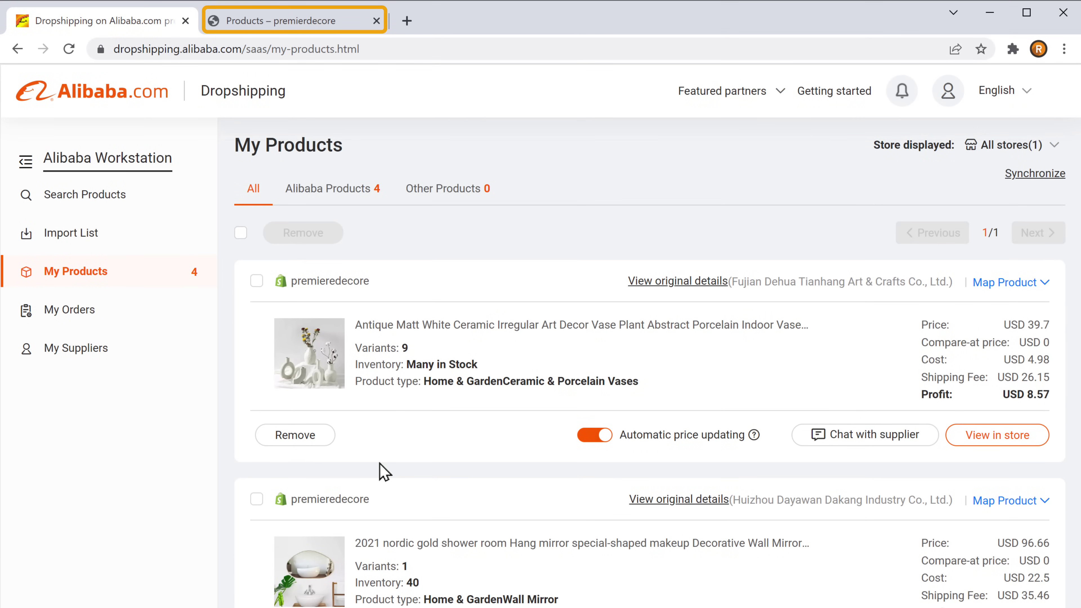
pyautogui.click(247, 28)
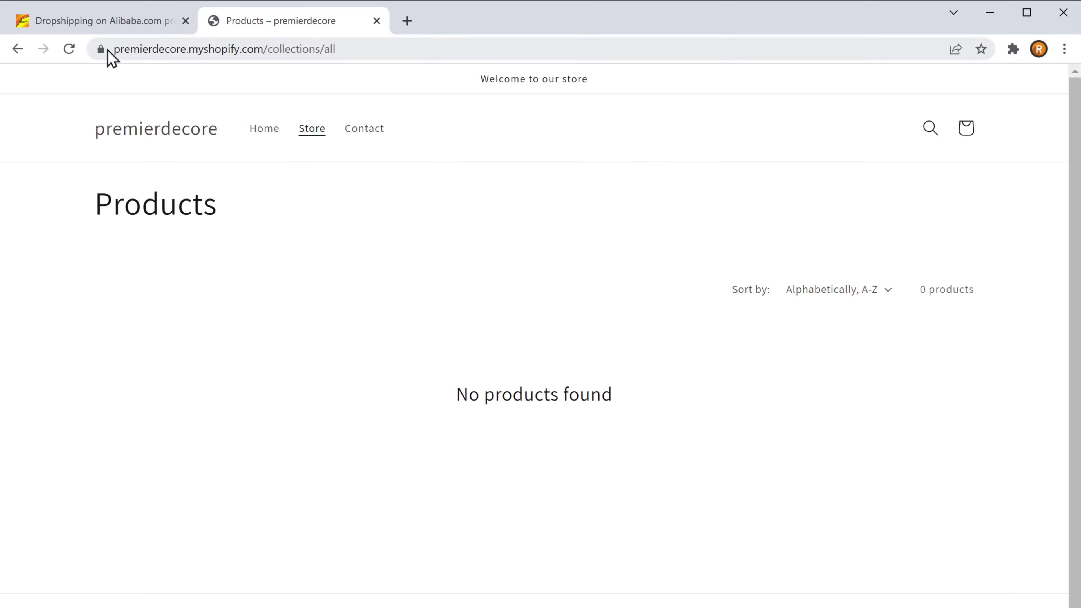
# Reload the storefront to show the four products and open the Geometric Design Matte White Ceramic Vases page ($27.75)
pyautogui.click(68, 49)
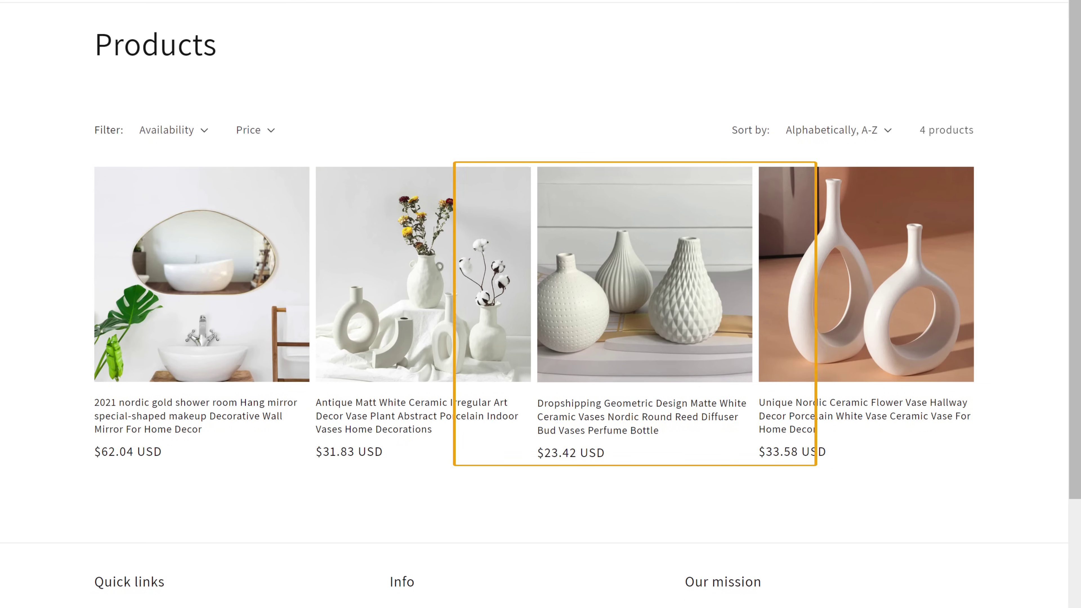
pyautogui.click(637, 328)
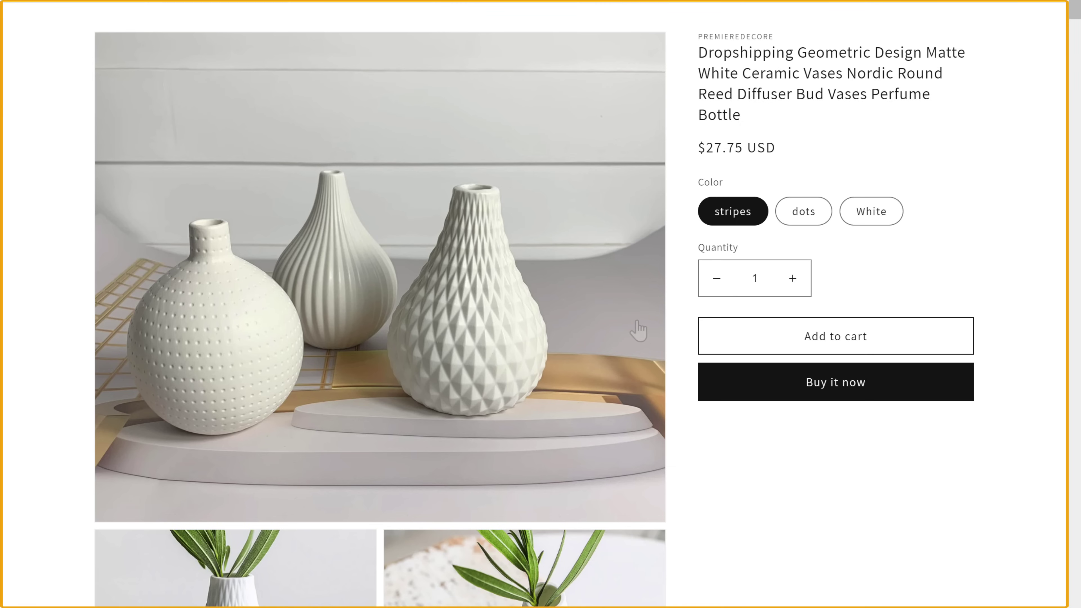
pyautogui.scroll(-4, 637, 330)
pyautogui.scroll(-15, 379, 298)
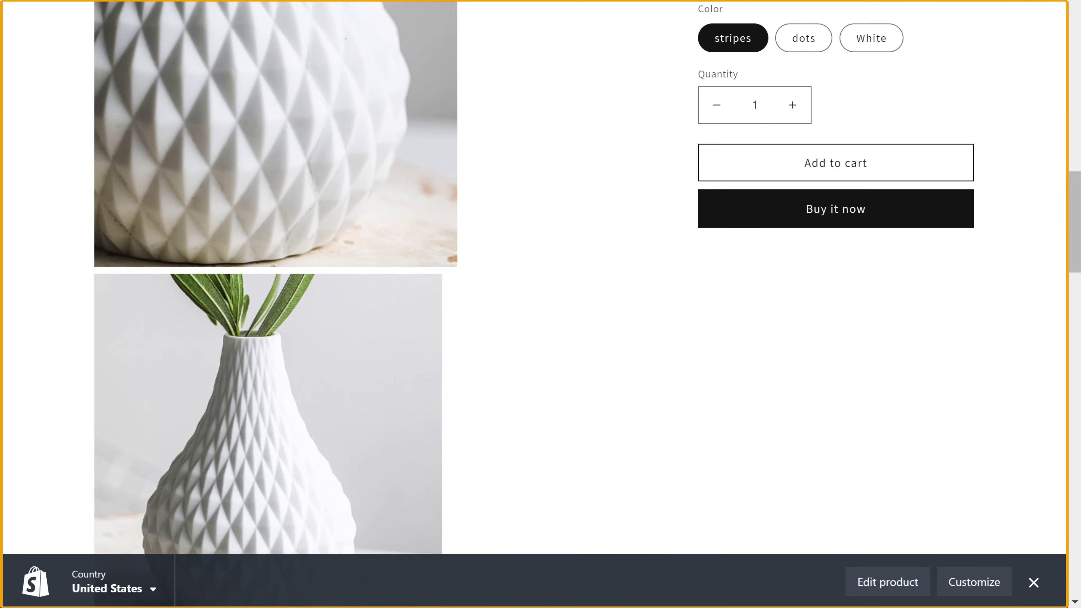
pyautogui.scroll(-5, 290, 298)
pyautogui.scroll(15, 289, 299)
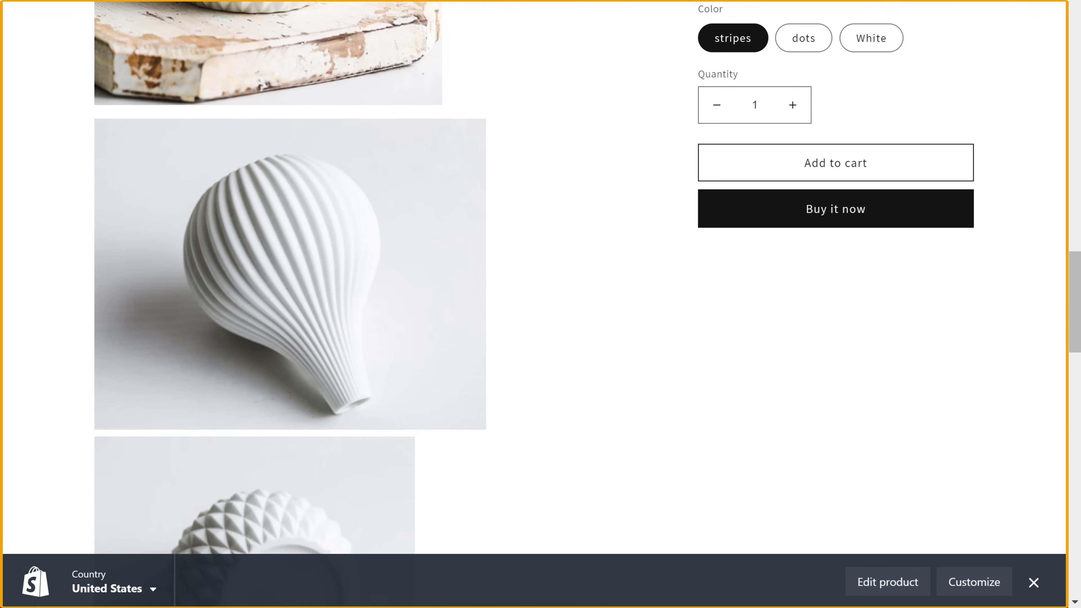
pyautogui.scroll(15, 379, 298)
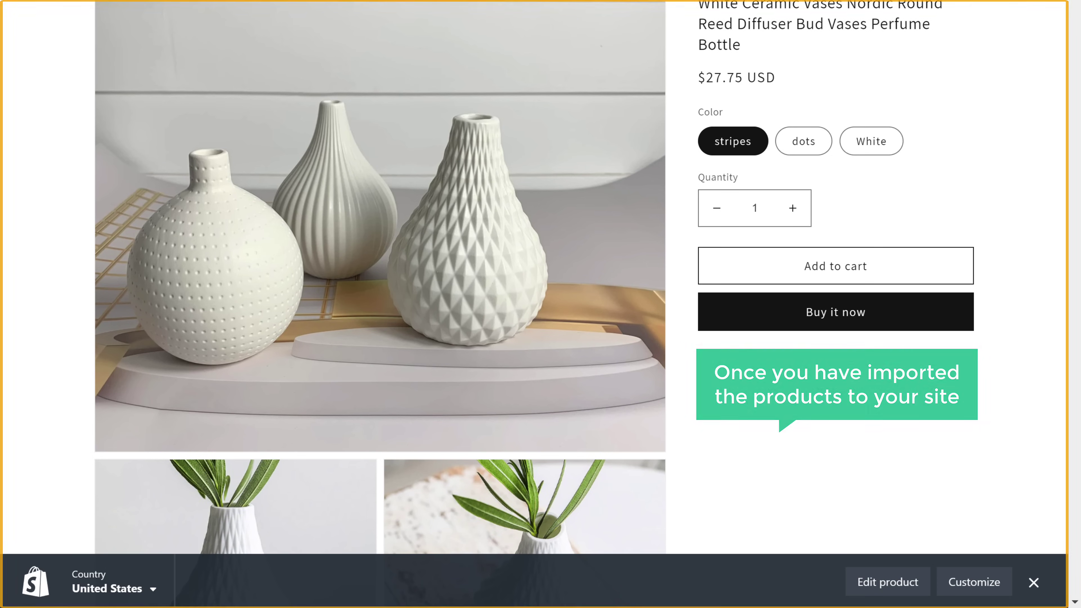
pyautogui.scroll(2, 41, 36)
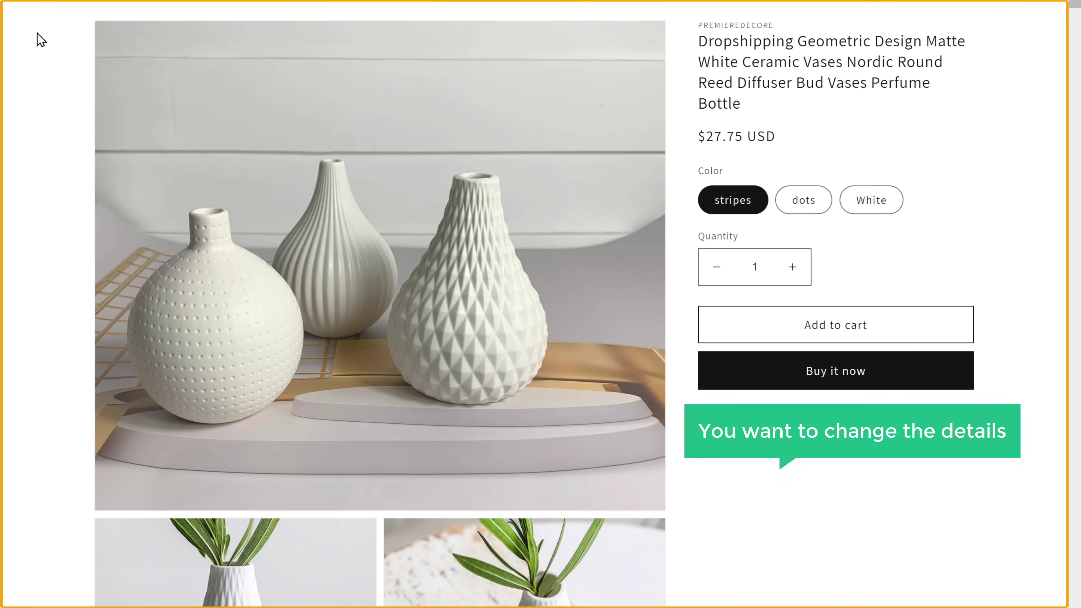
pyautogui.scroll(-2, 39, 37)
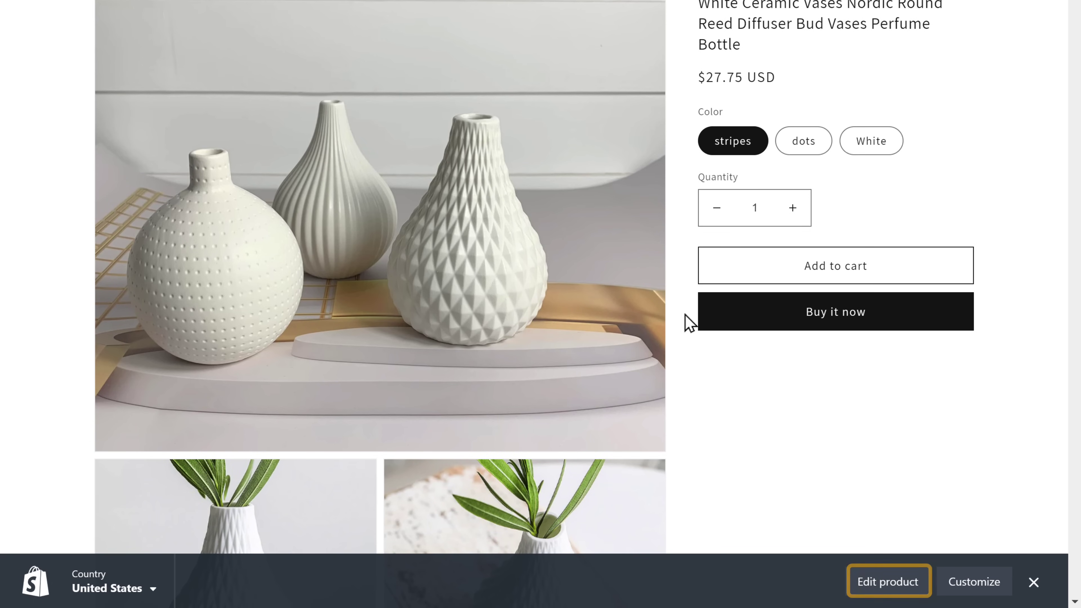
# In the product editor, retitle the vases 'White Ceramic Round Vases'
pyautogui.click(868, 571)
pyautogui.scroll(3, 885, 588)
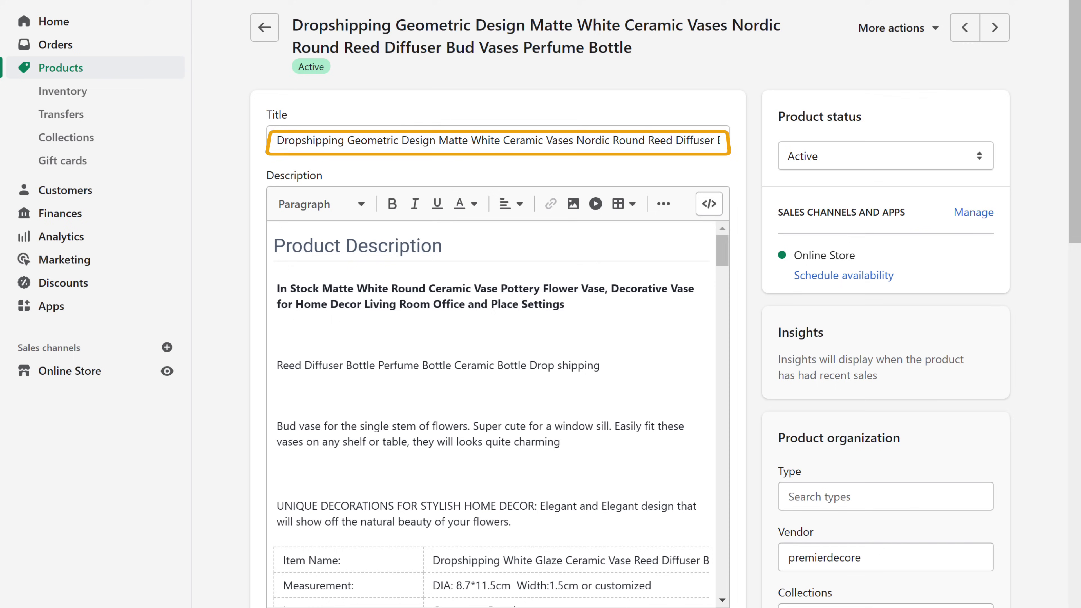
pyautogui.tripleClick(277, 140)
pyautogui.write('White Ceramic Round Vases')
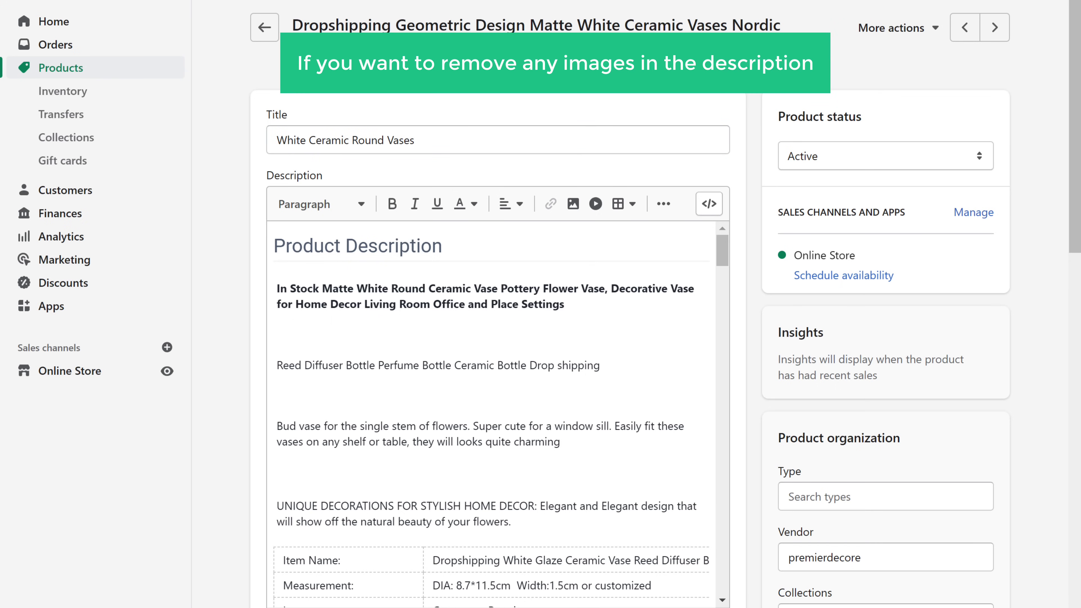
# Remove the striped vase image from the product description
pyautogui.scroll(-15, 489, 413)
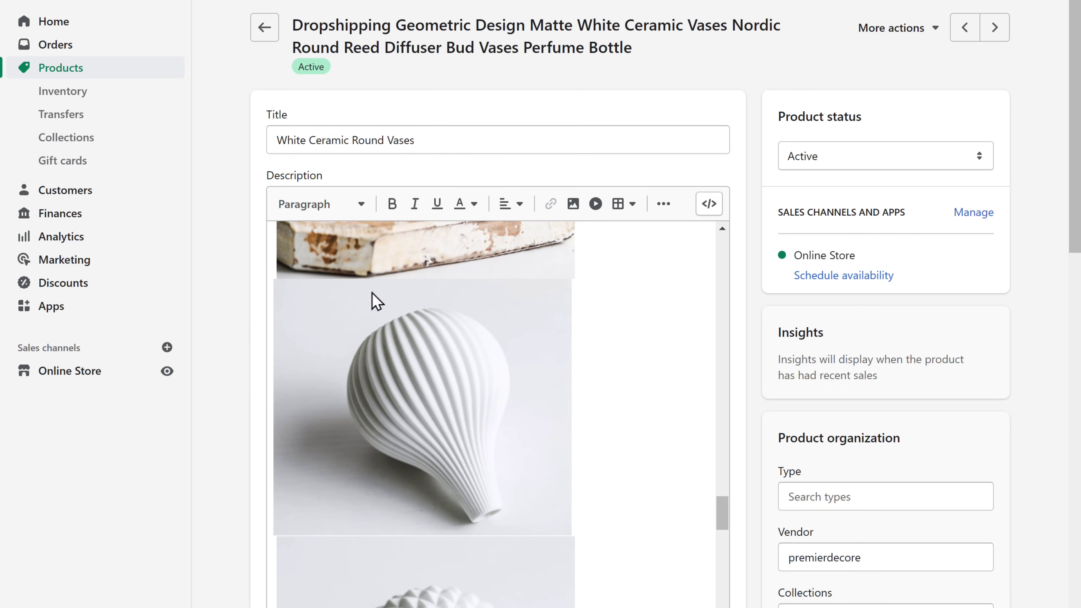
pyautogui.click(431, 388)
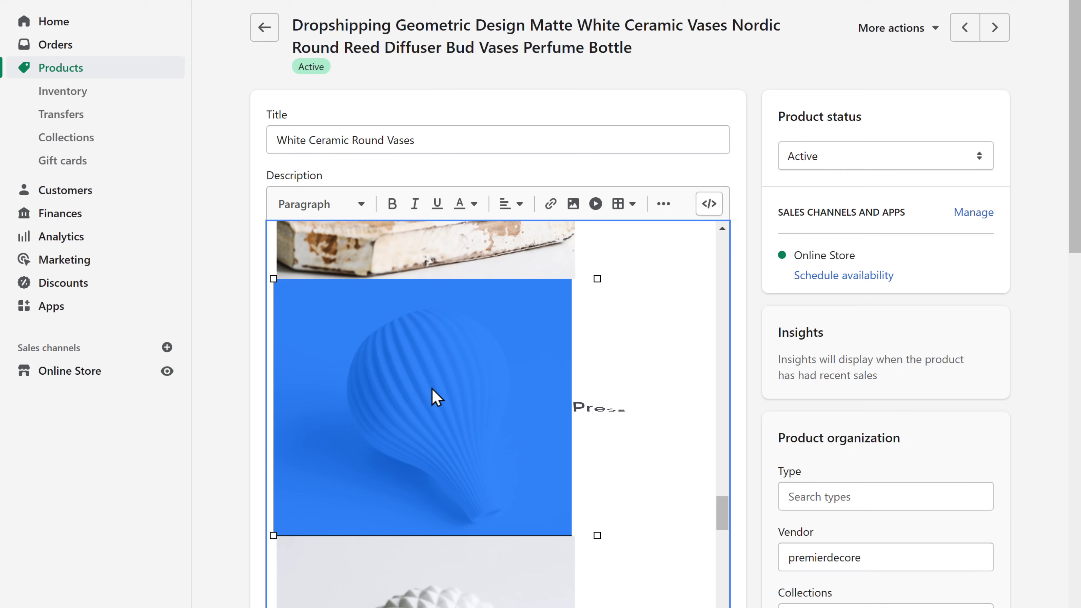
pyautogui.press('Delete')
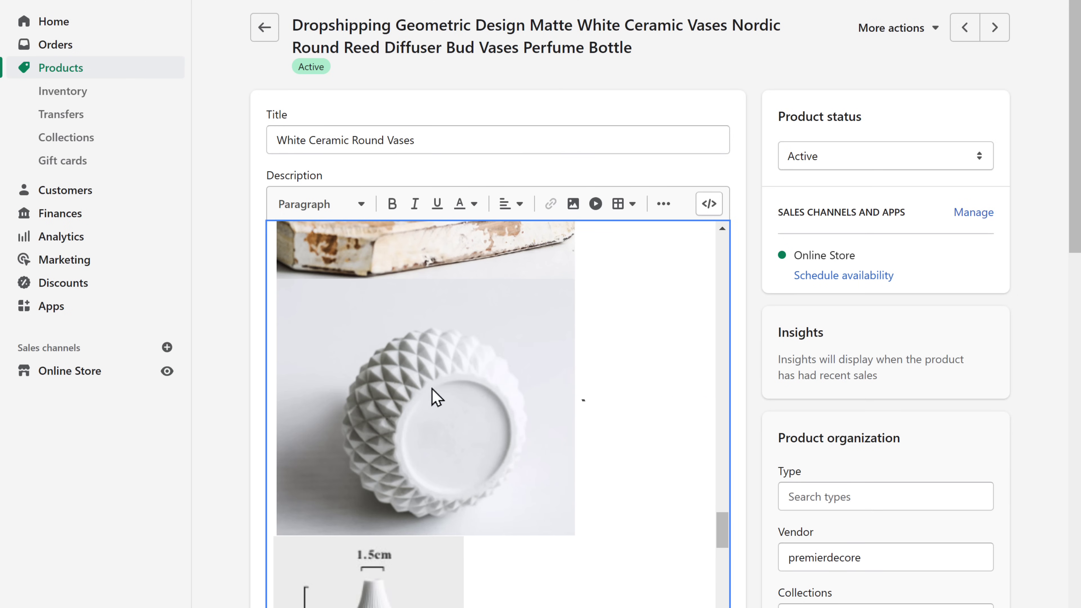
# Delete the Sample paragraph from the description and save the product
pyautogui.scroll(-8, 434, 397)
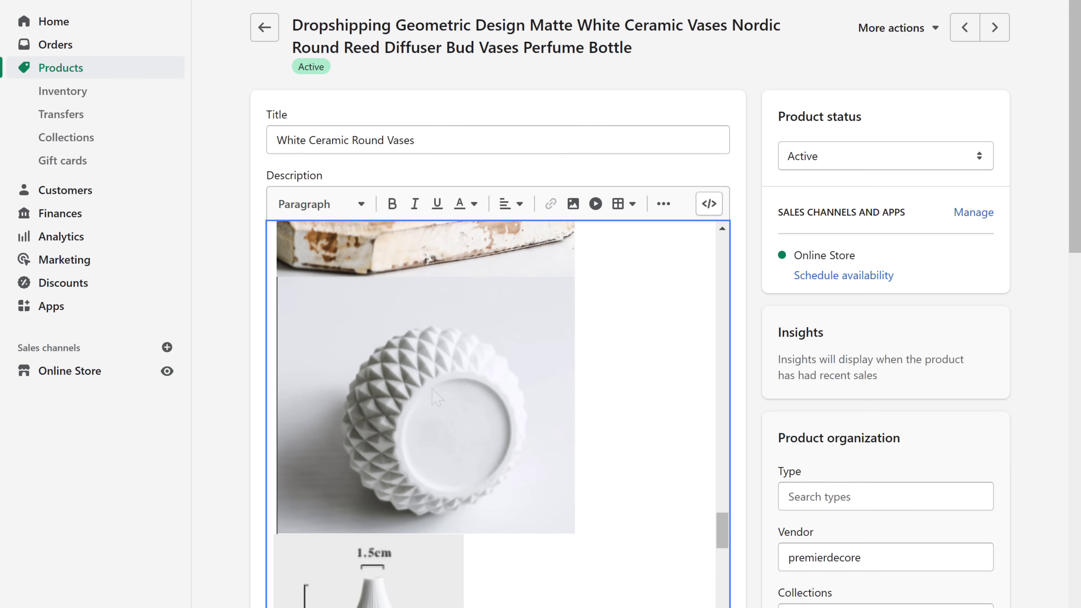
pyautogui.scroll(-7, 490, 413)
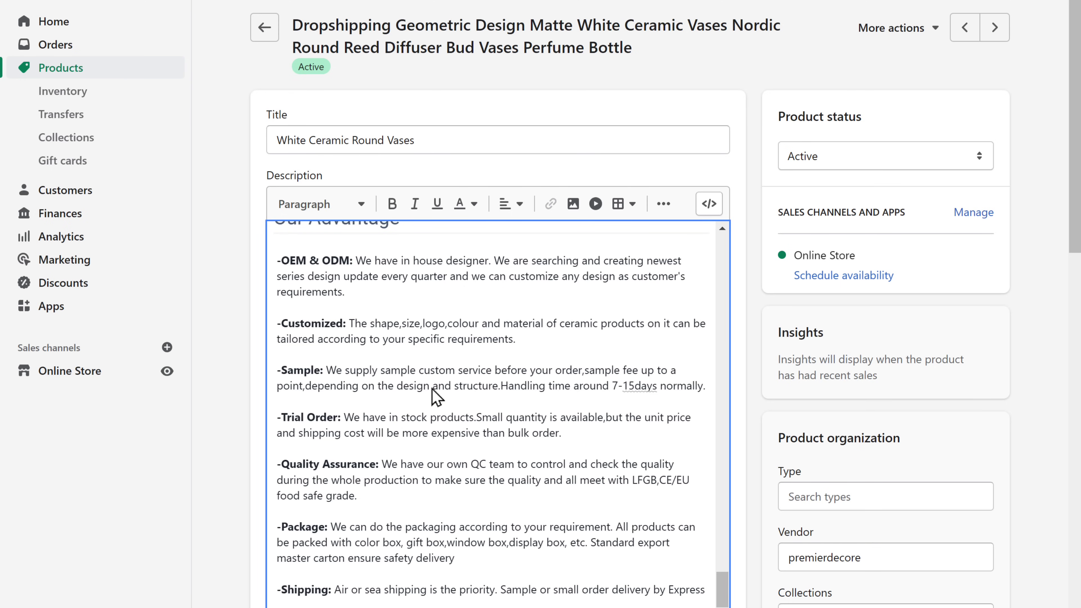
pyautogui.tripleClick(705, 386)
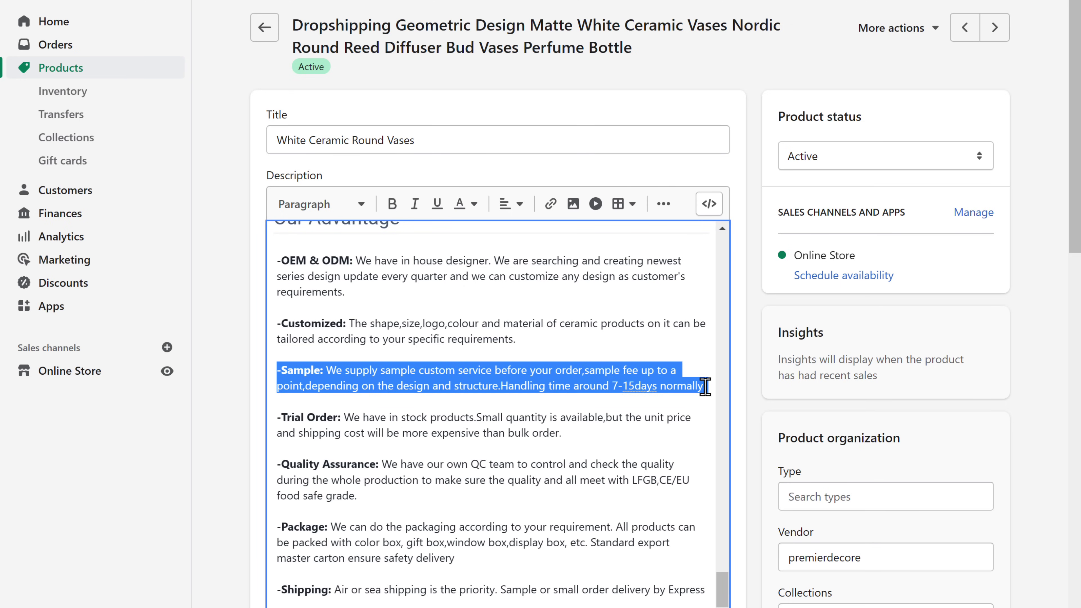
pyautogui.press('BackSpace')
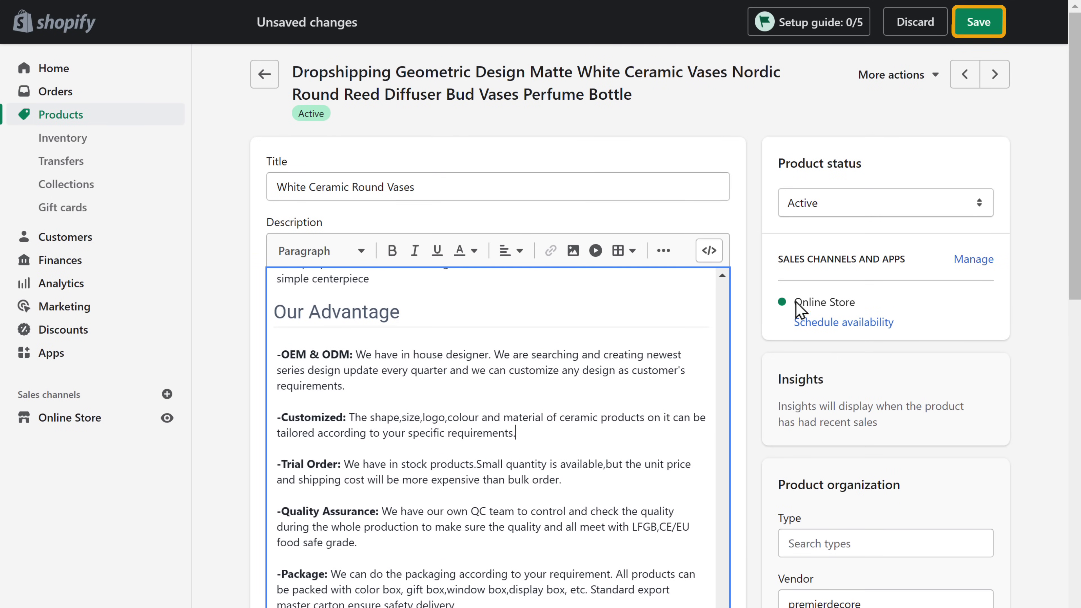
pyautogui.click(979, 26)
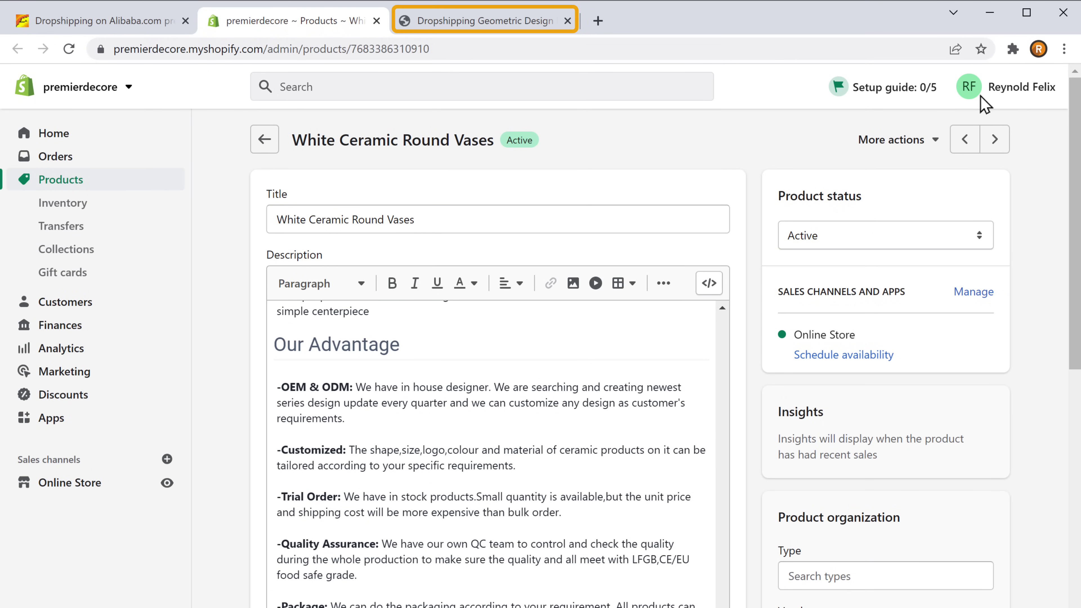
# Reload the storefront product page to confirm the title White Ceramic Round Vases at $27.75
pyautogui.click(468, 26)
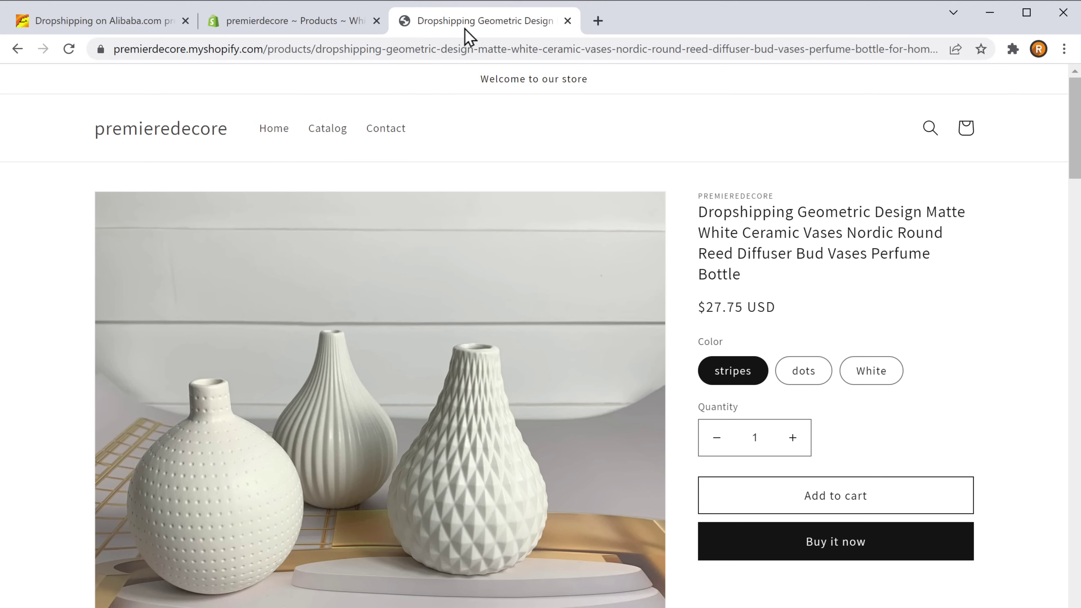
pyautogui.click(69, 50)
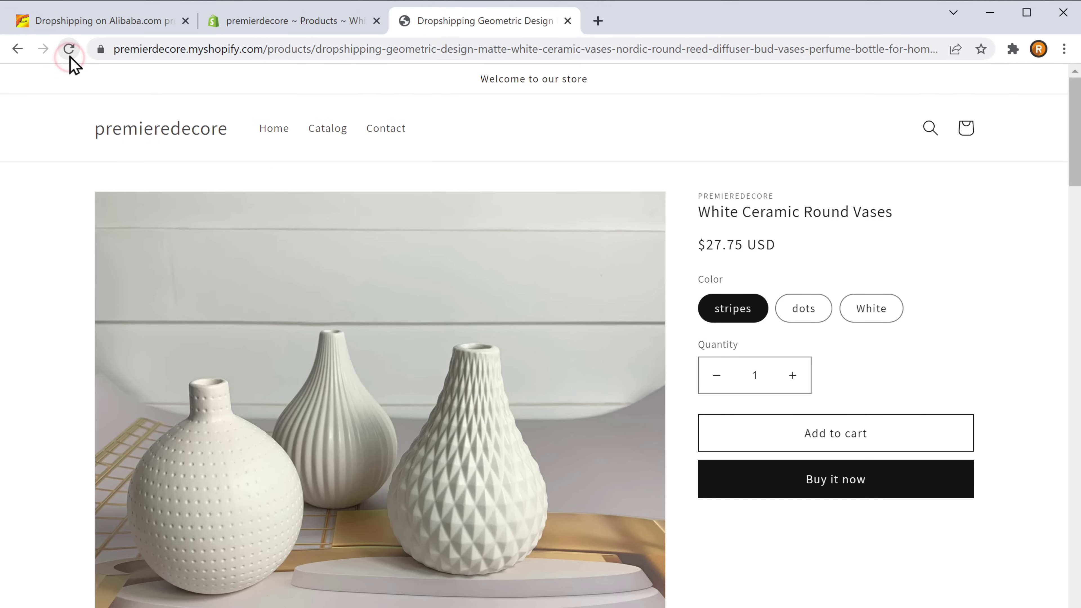
pyautogui.scroll(-10, 380, 341)
pyautogui.scroll(-20, 380, 341)
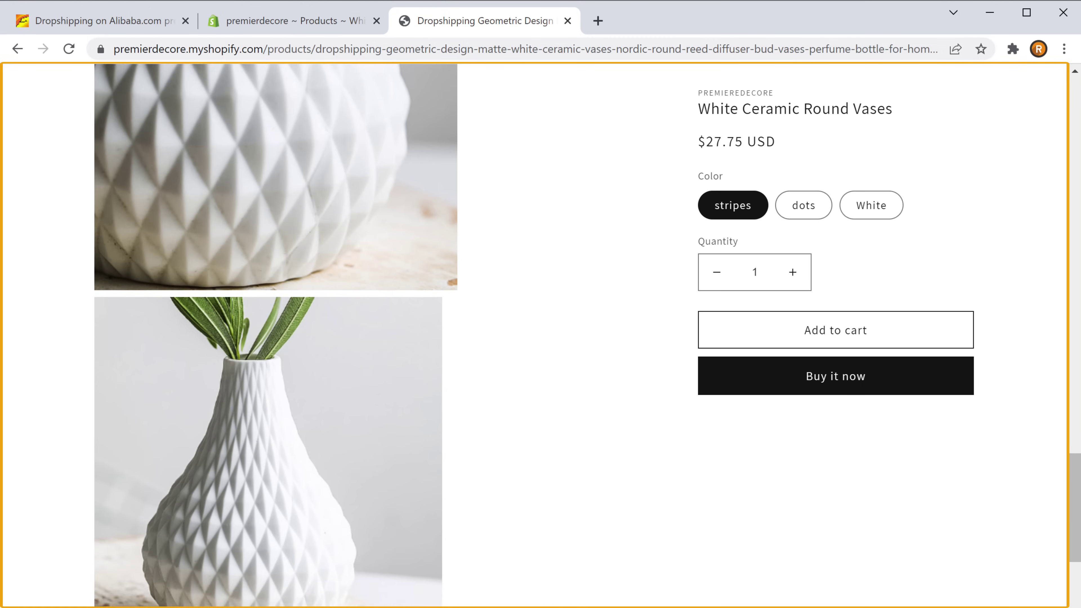
pyautogui.scroll(-15, 380, 340)
pyautogui.scroll(20, 380, 341)
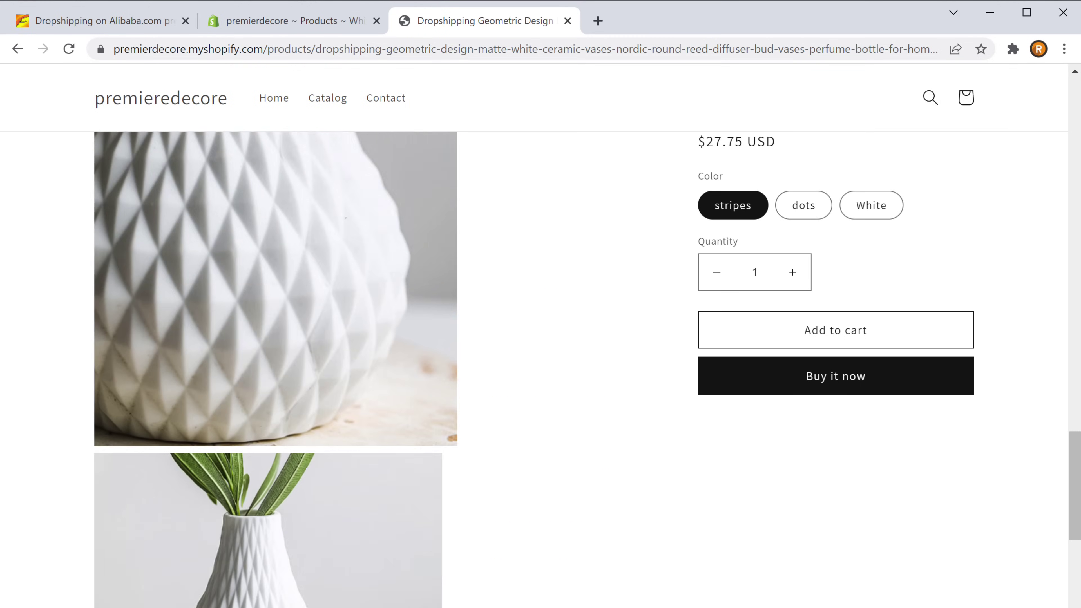
pyautogui.scroll(10, 380, 340)
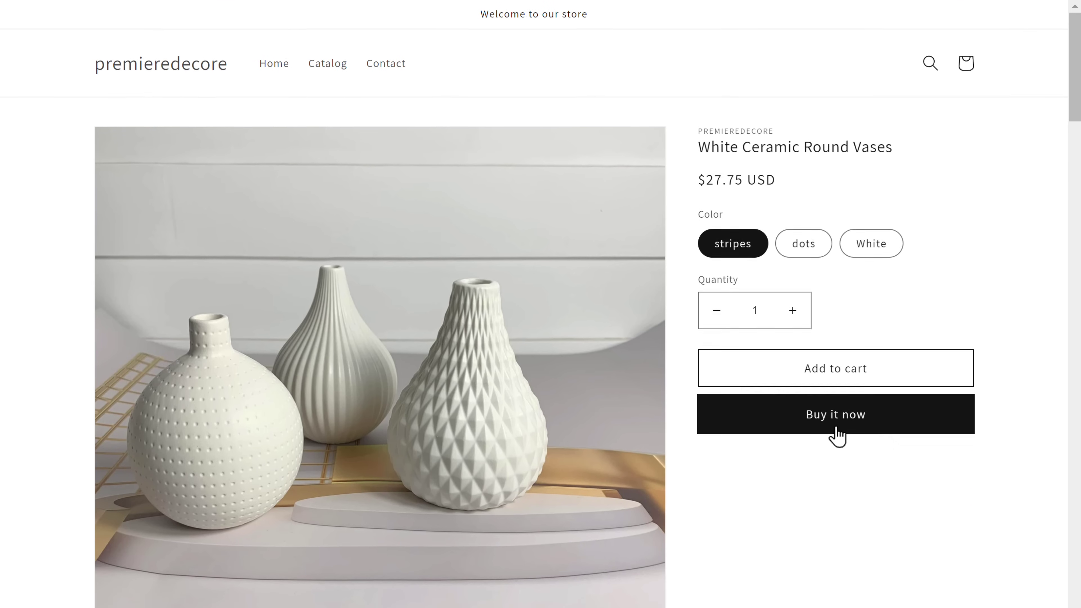
# Use Buy it now on the vases to reach checkout, which requires picking a plan
pyautogui.click(836, 477)
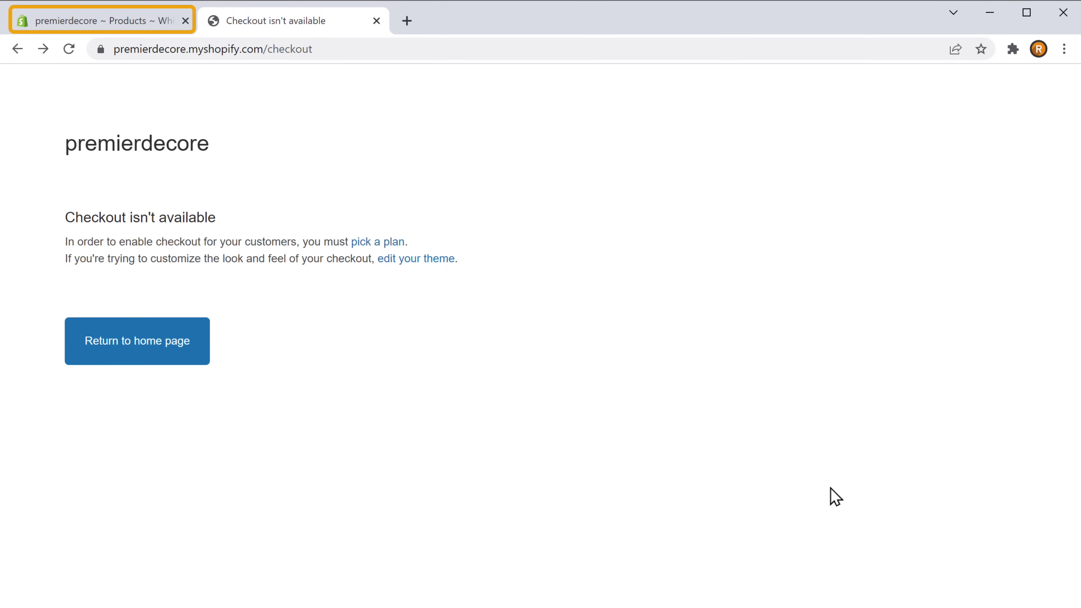
# Compare the Shopify plans and choose Basic Shopify, billed monthly at $29.00 after the trial
pyautogui.click(72, 26)
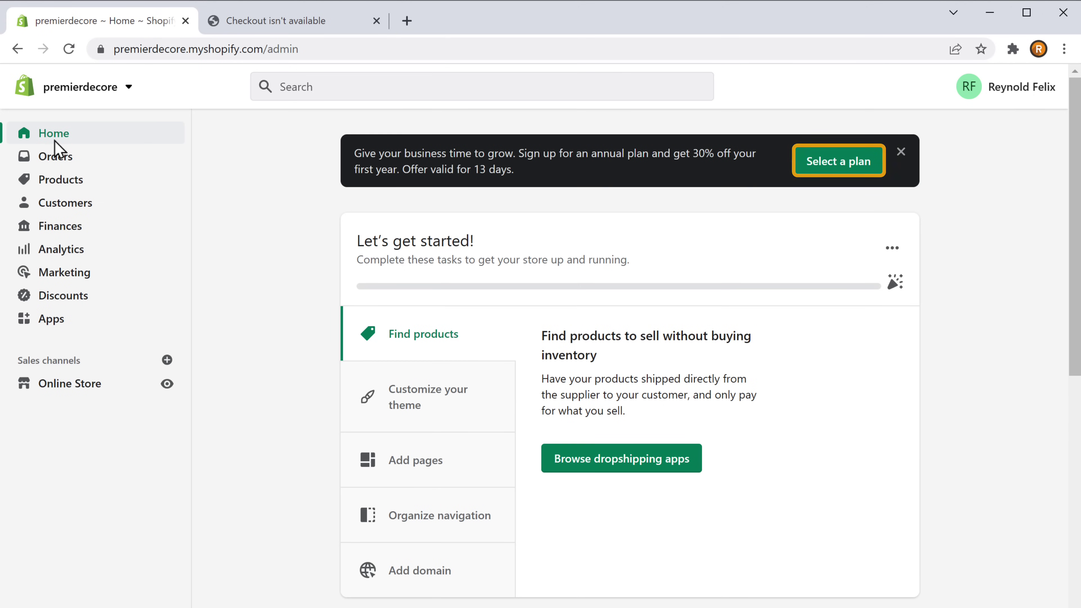
pyautogui.click(839, 169)
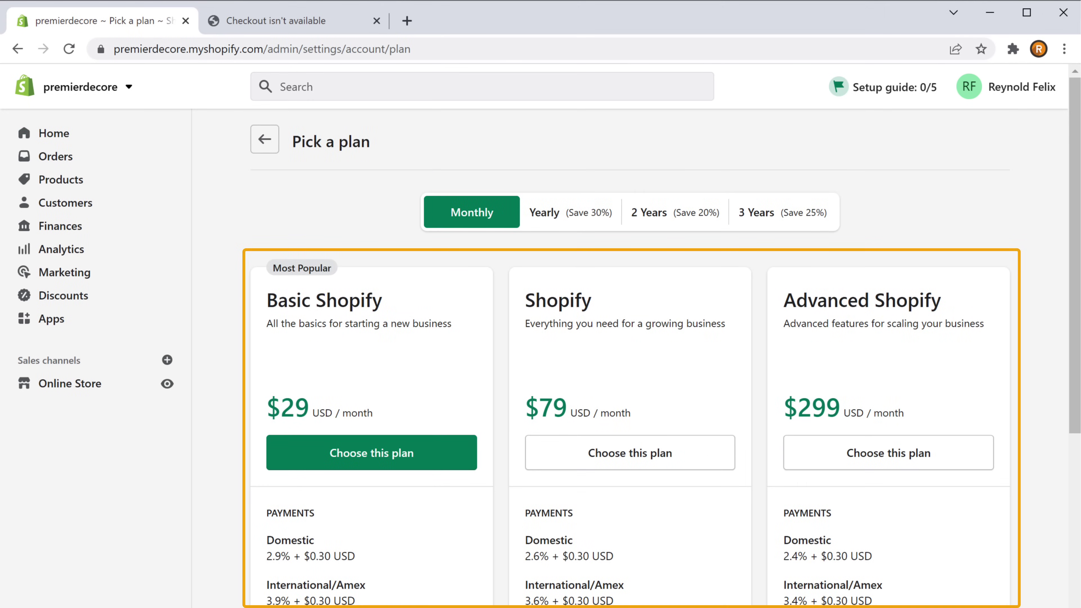
pyautogui.scroll(-10, 629, 358)
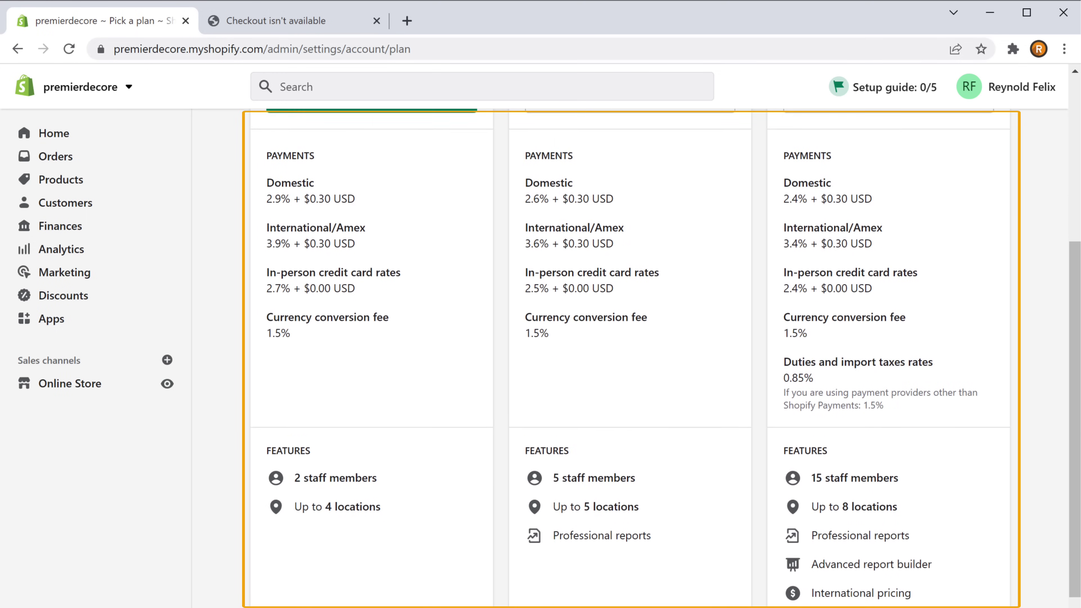
pyautogui.scroll(-4, 630, 358)
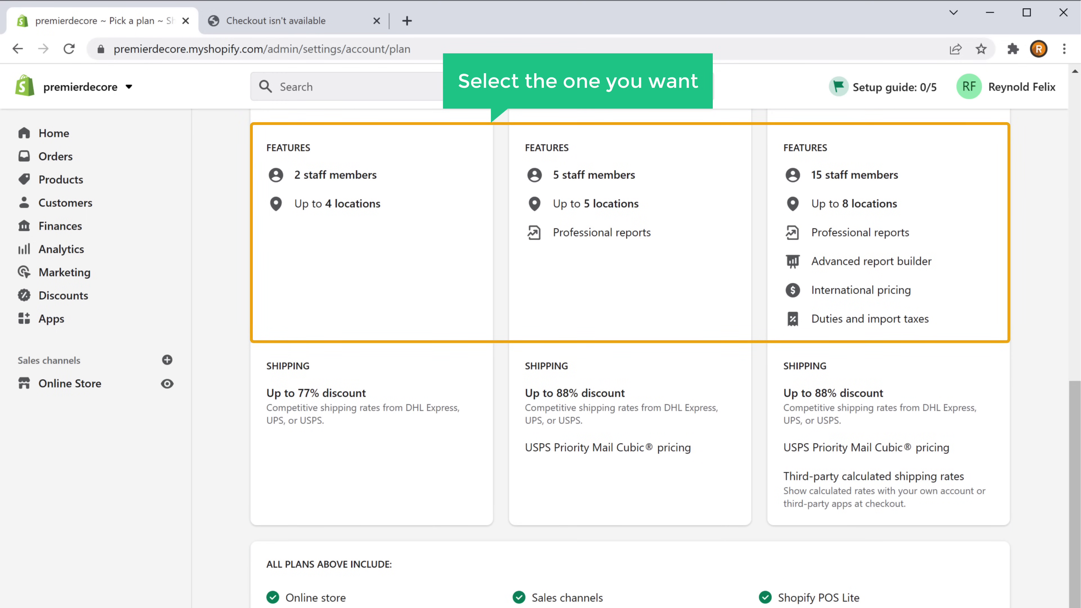
pyautogui.scroll(10, 630, 358)
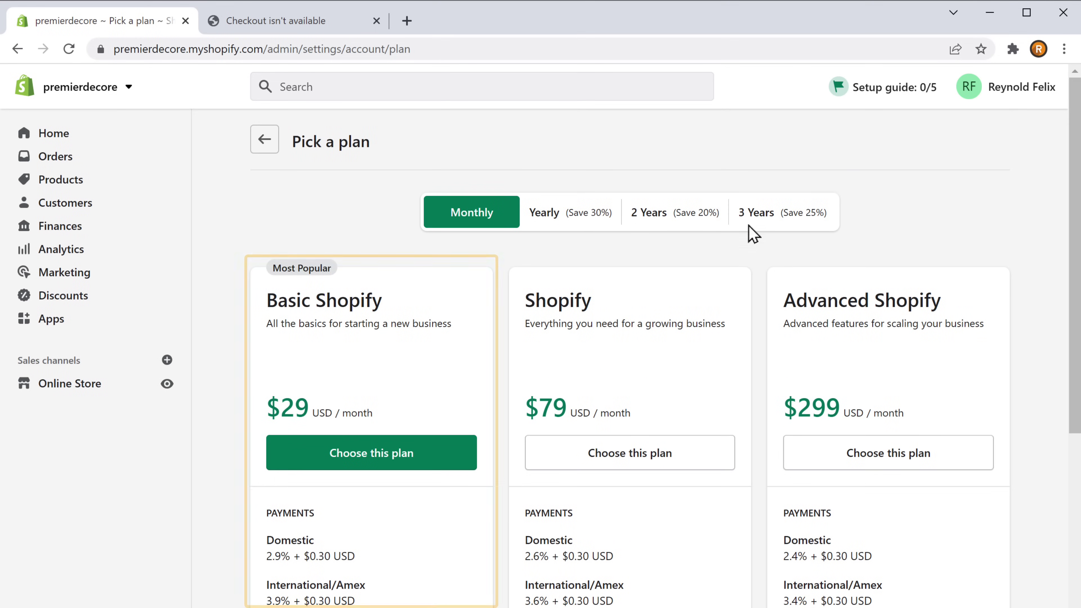
pyautogui.click(376, 467)
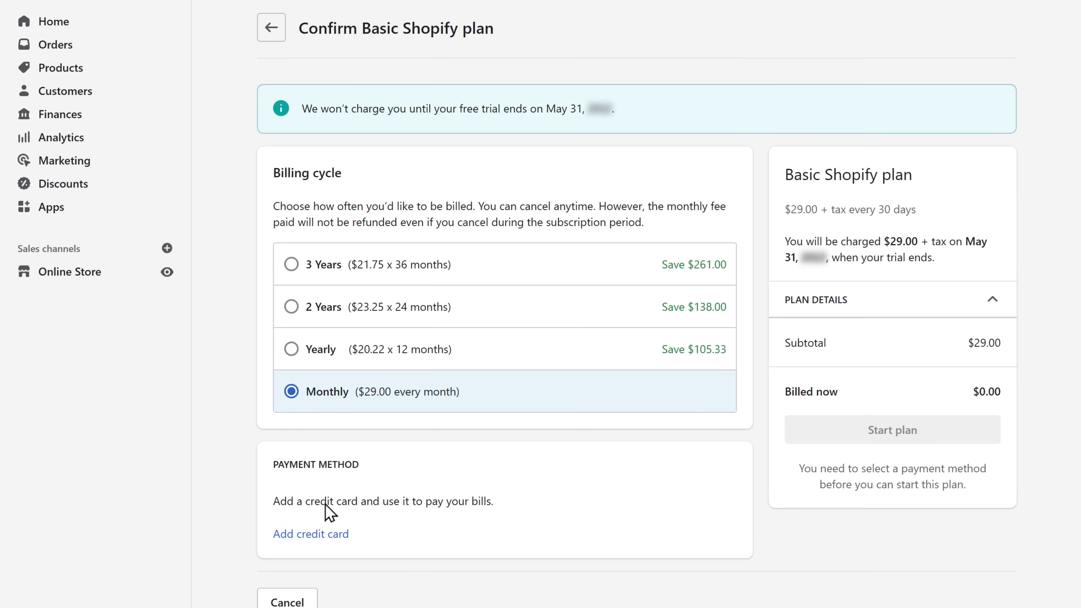
# Add a credit card with the cardholder's billing name as payment, then start the Basic Shopify plan
pyautogui.click(310, 540)
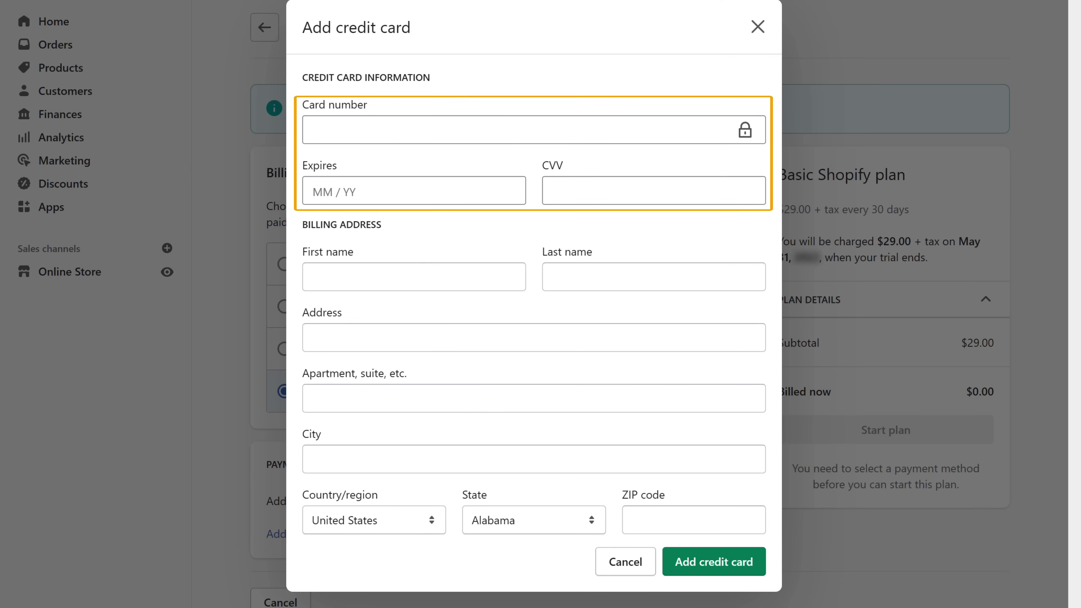
pyautogui.write('****************')
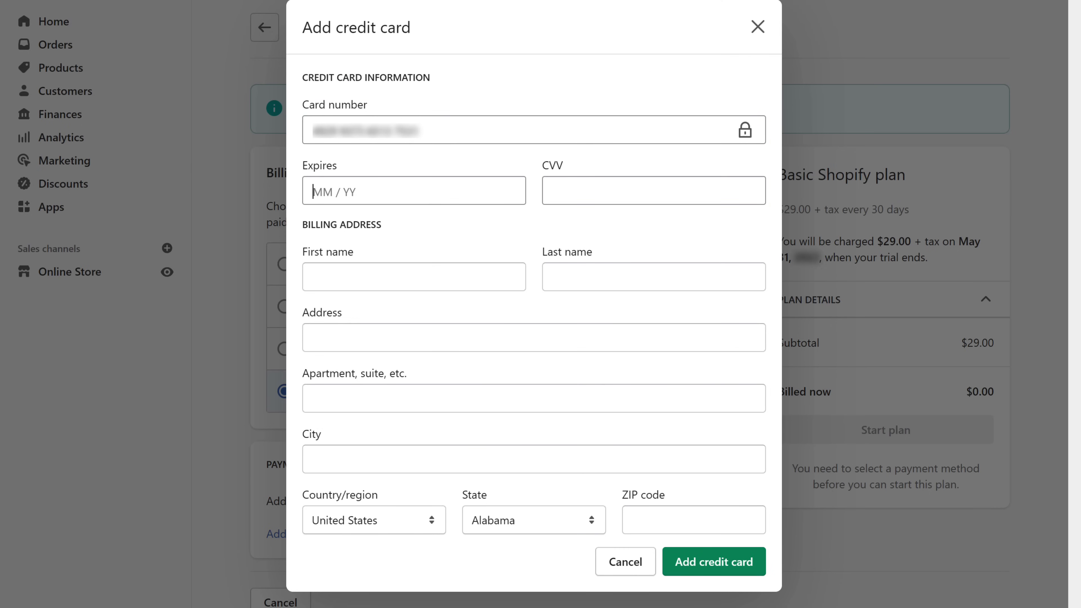
pyautogui.press('Tab')
pyautogui.press('Tab')
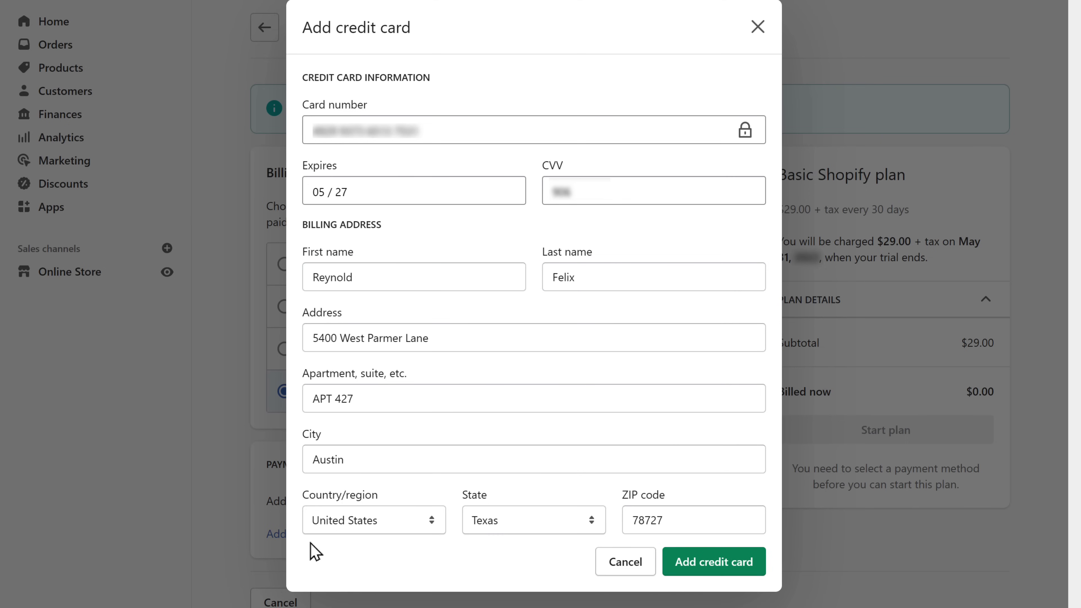
pyautogui.click(716, 572)
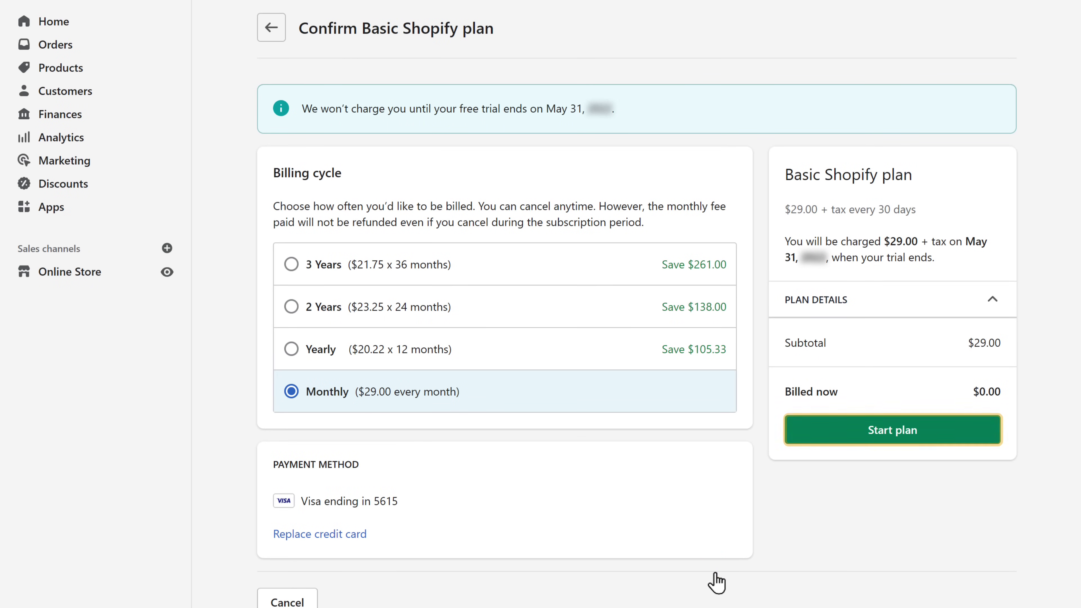
pyautogui.click(893, 441)
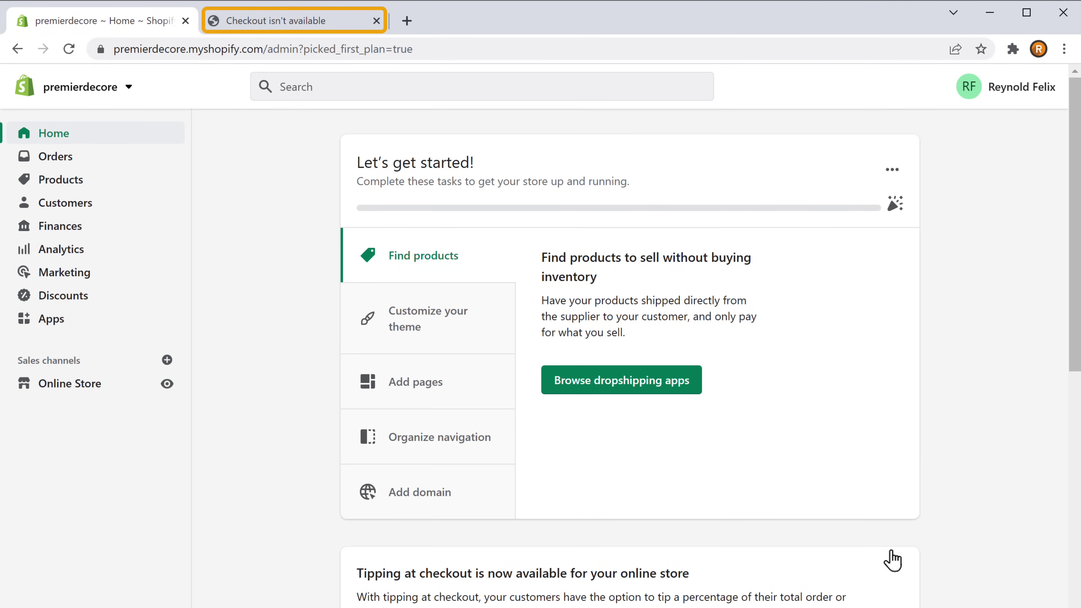
# Reload the vases checkout, enter the customer's e-mail and name, and proceed through shipping to payment
pyautogui.click(267, 35)
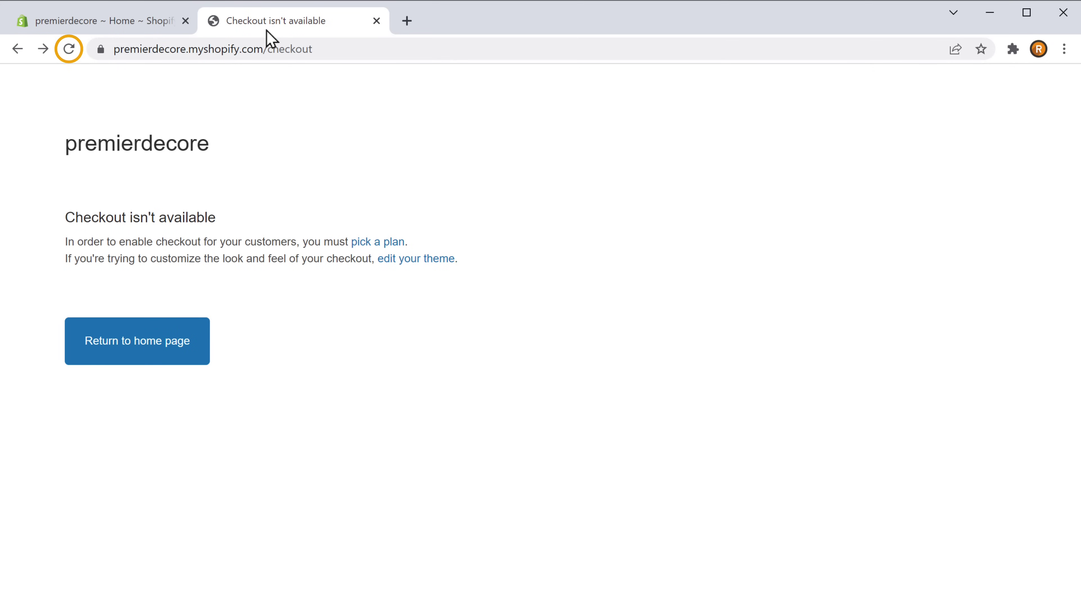
pyautogui.click(69, 49)
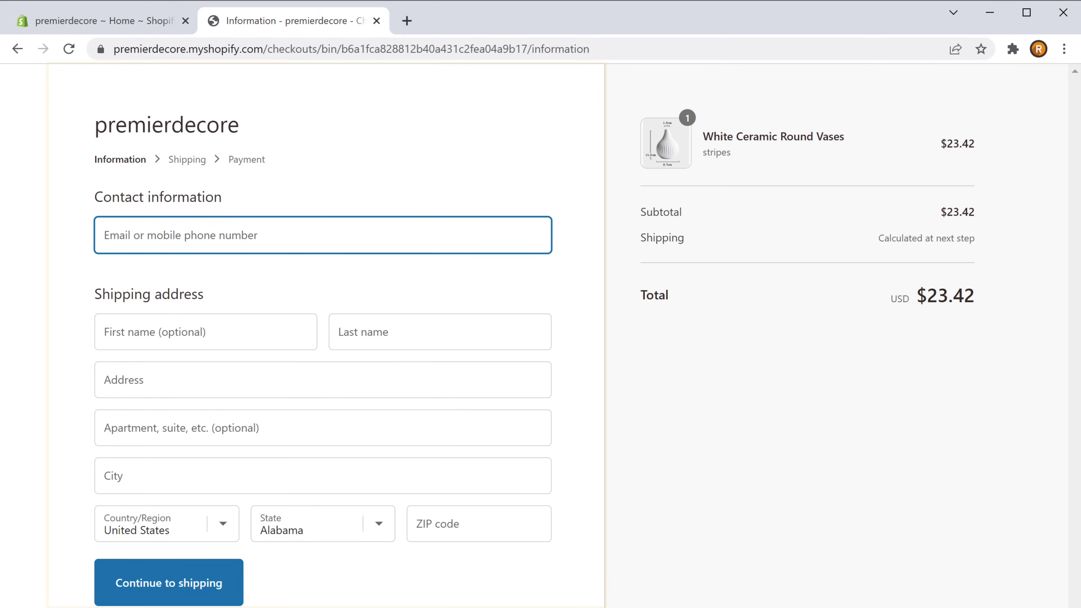
pyautogui.press('Tab')
pyautogui.press('Tab')
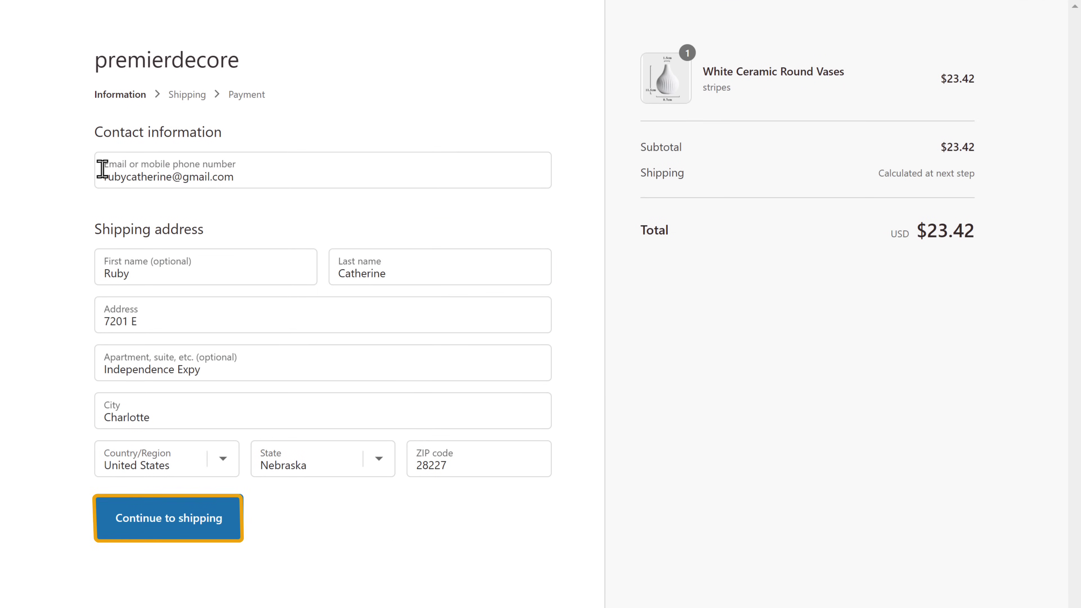
pyautogui.click(167, 531)
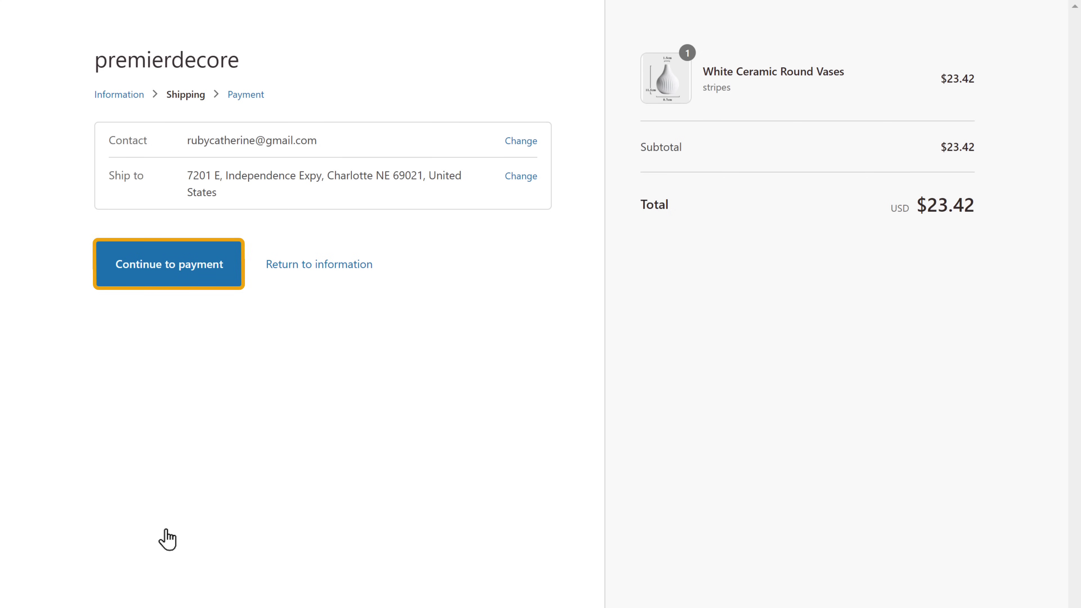
pyautogui.click(165, 279)
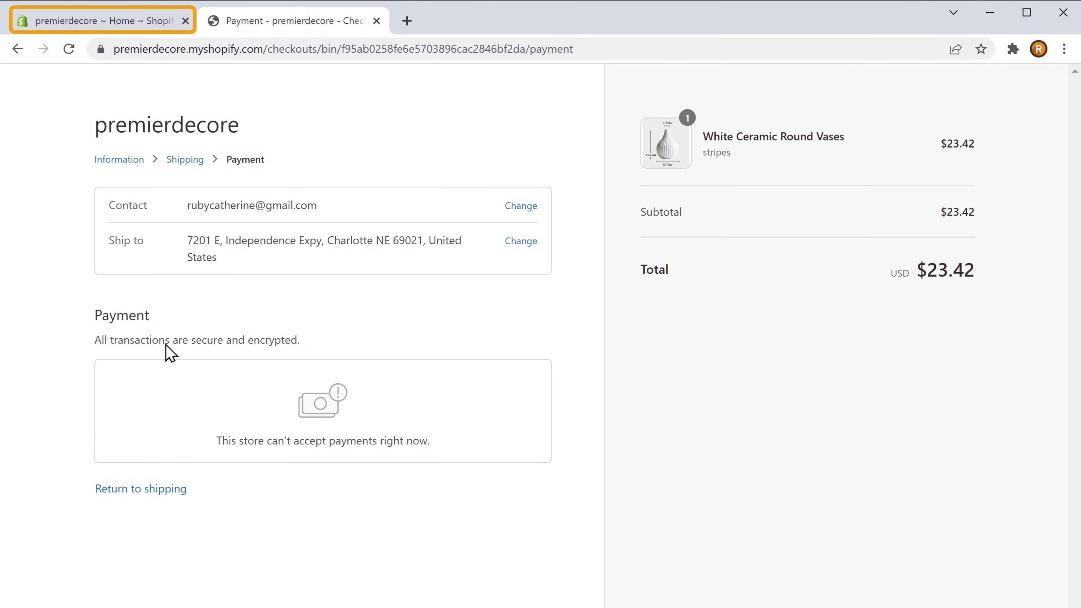
# Go from the admin home to Settings and open the Payments settings page
pyautogui.click(82, 31)
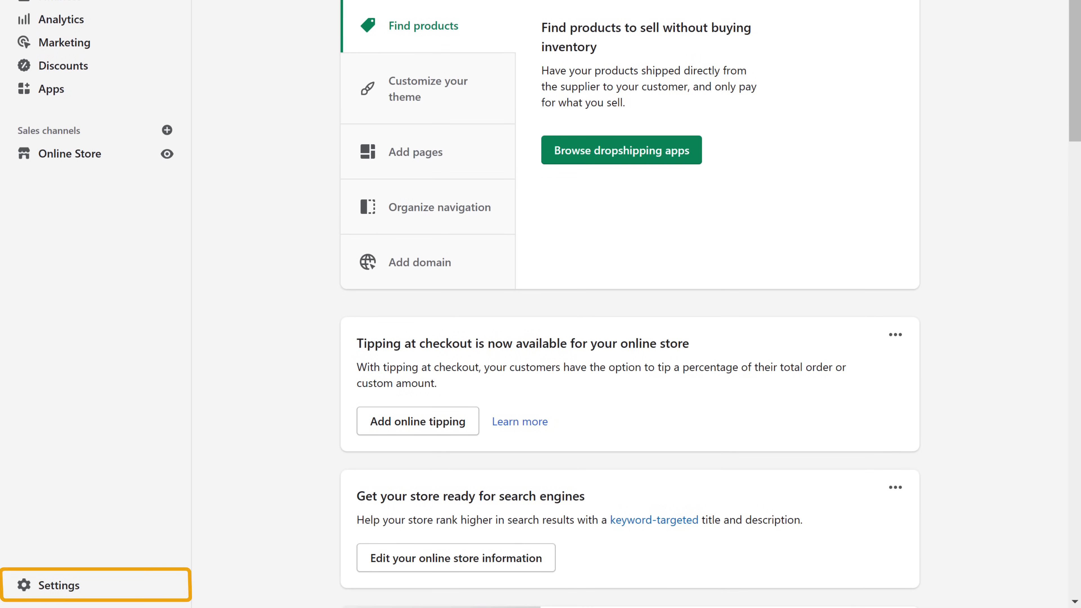
pyautogui.click(56, 591)
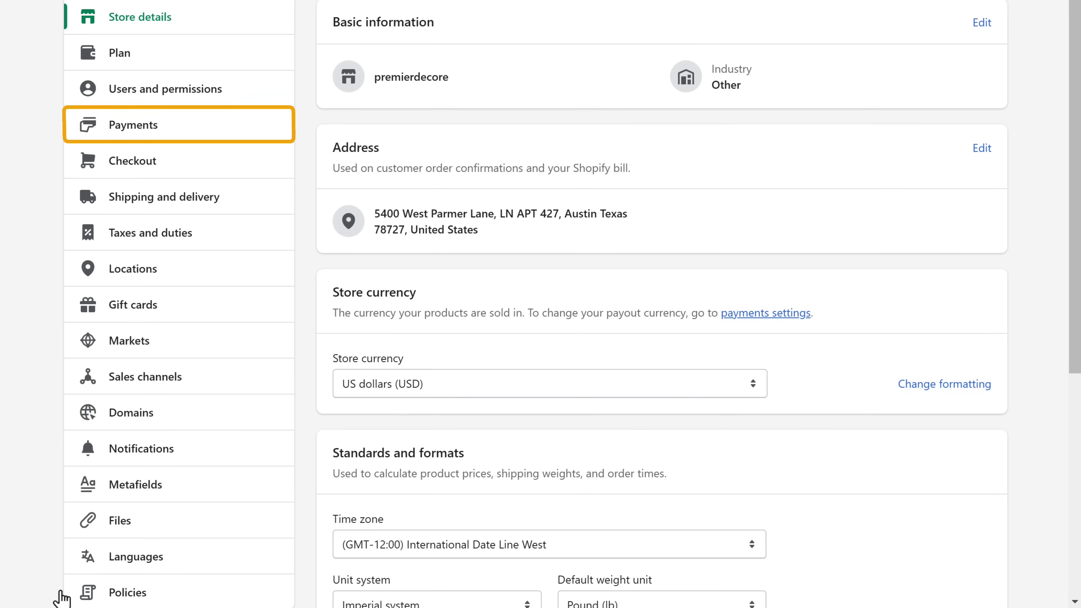
pyautogui.scroll(3, 86, 383)
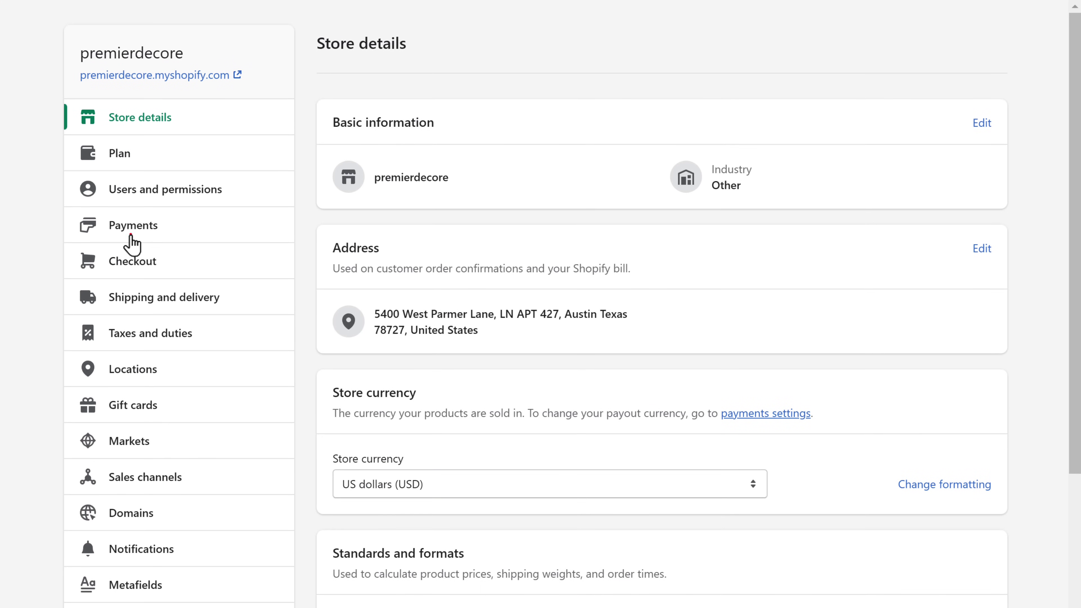
pyautogui.click(131, 234)
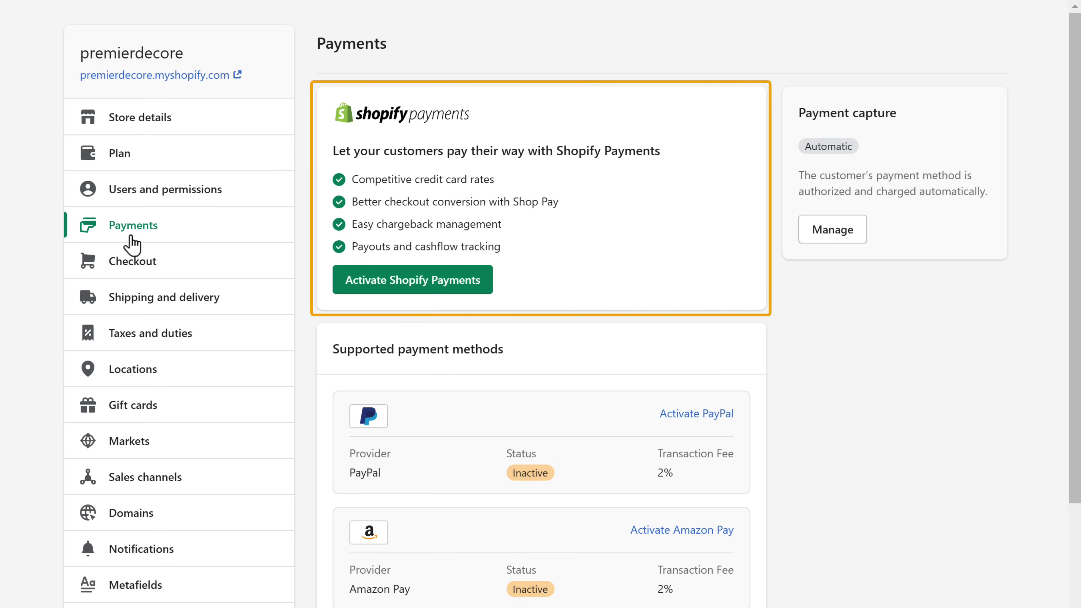
# Begin Shopify Payments activation with business category Retail and subcategory Home goods and furniture
pyautogui.click(413, 290)
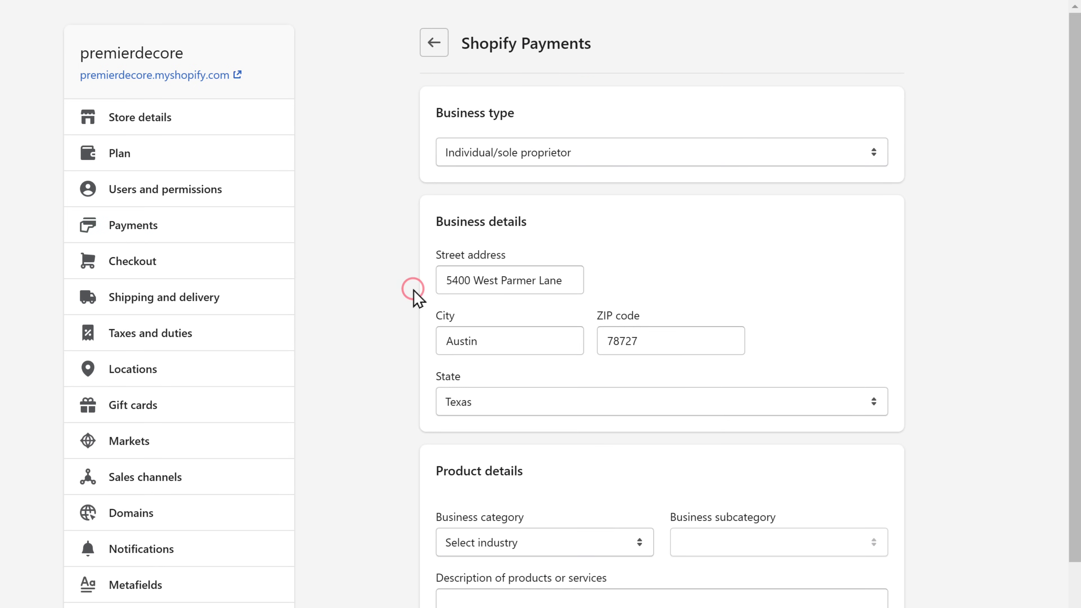
pyautogui.scroll(-4, 415, 298)
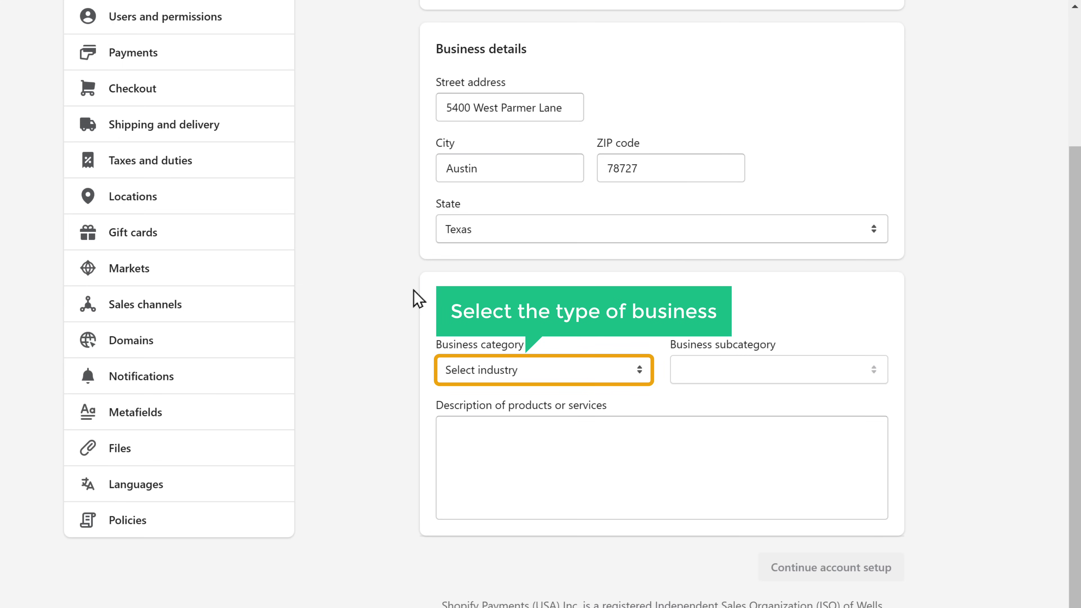
pyautogui.click(639, 371)
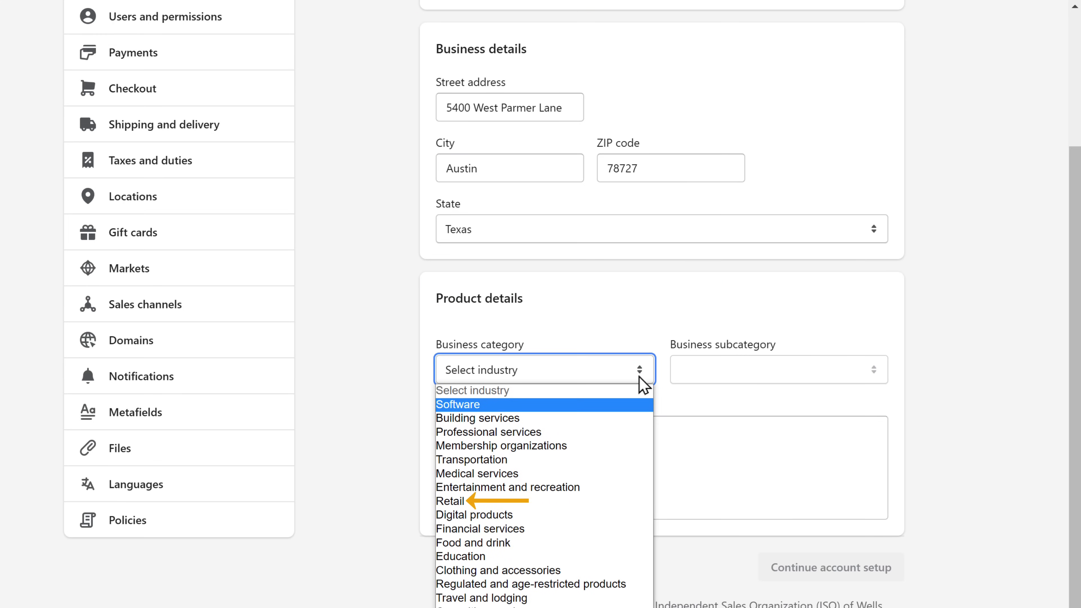
pyautogui.click(448, 502)
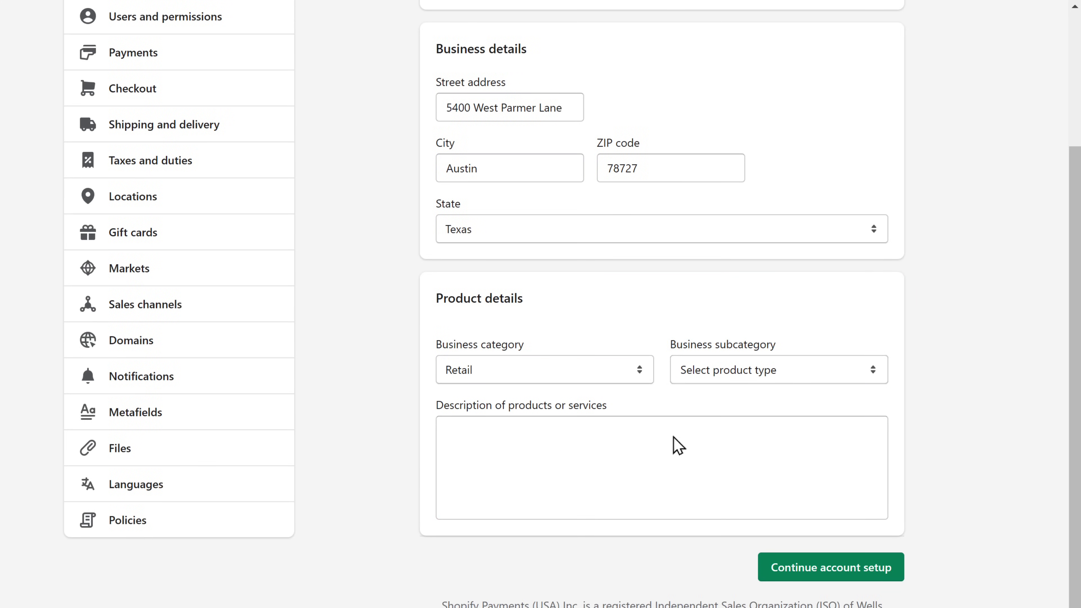
pyautogui.click(872, 375)
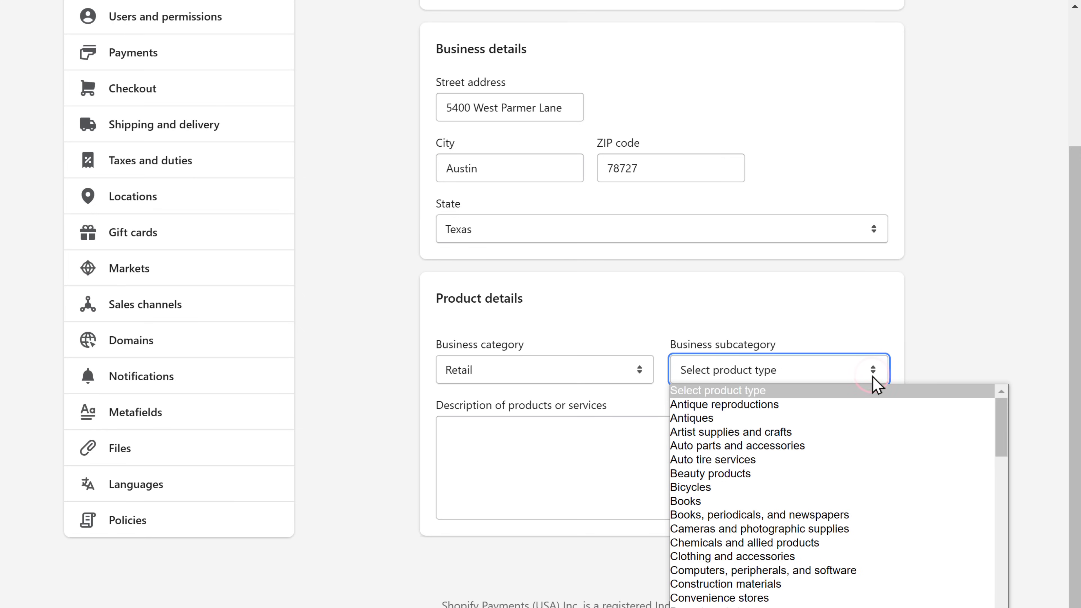
pyautogui.scroll(-10, 876, 384)
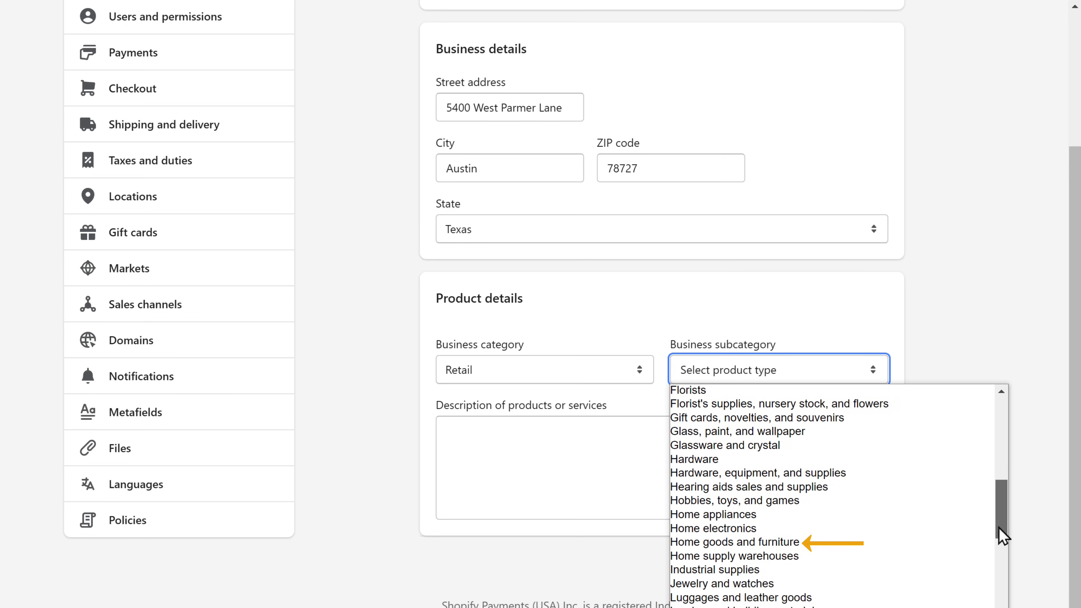
pyautogui.click(738, 544)
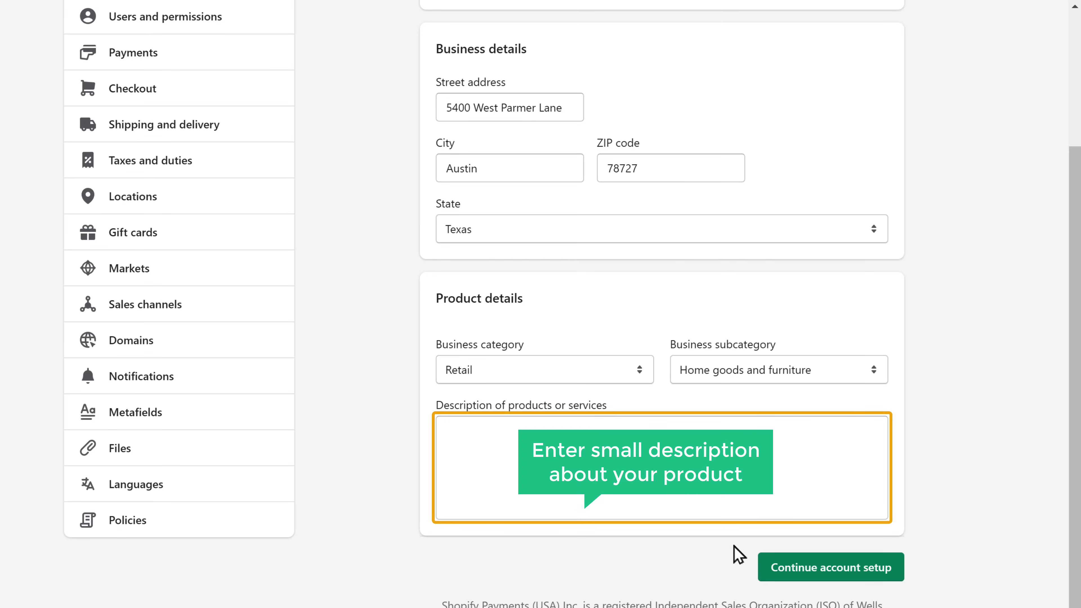
# Write the product description 'We take great pride in our products and services,' and accept the suggested completion
pyautogui.click(444, 427)
pyautogui.write('We take great pride in our products and services,')
pyautogui.press('Tab')
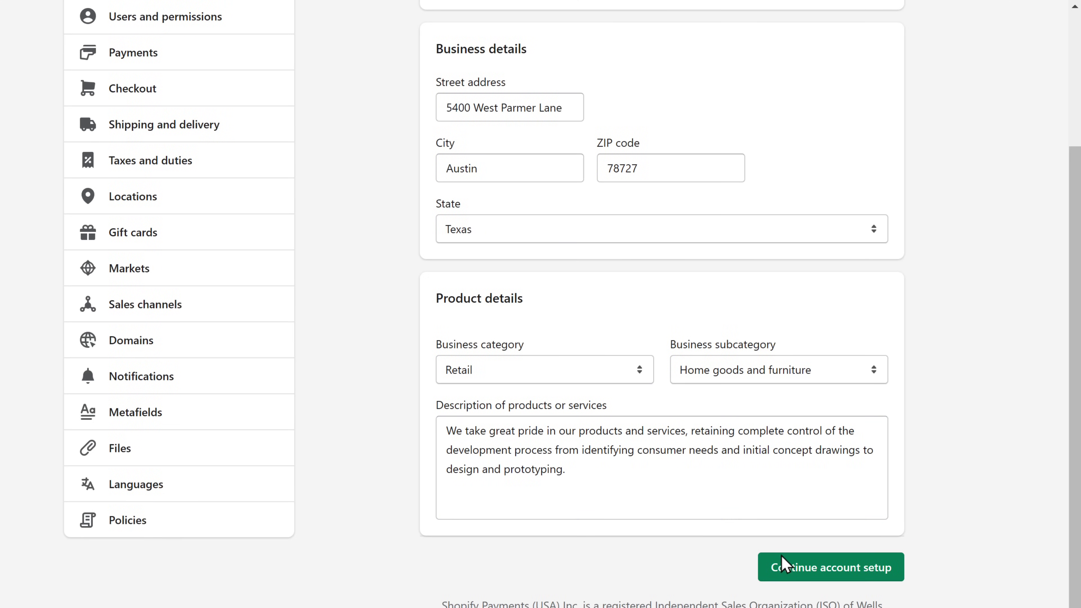
# Enter the payout bank's routing and account numbers and complete the Shopify Payments setup
pyautogui.click(830, 575)
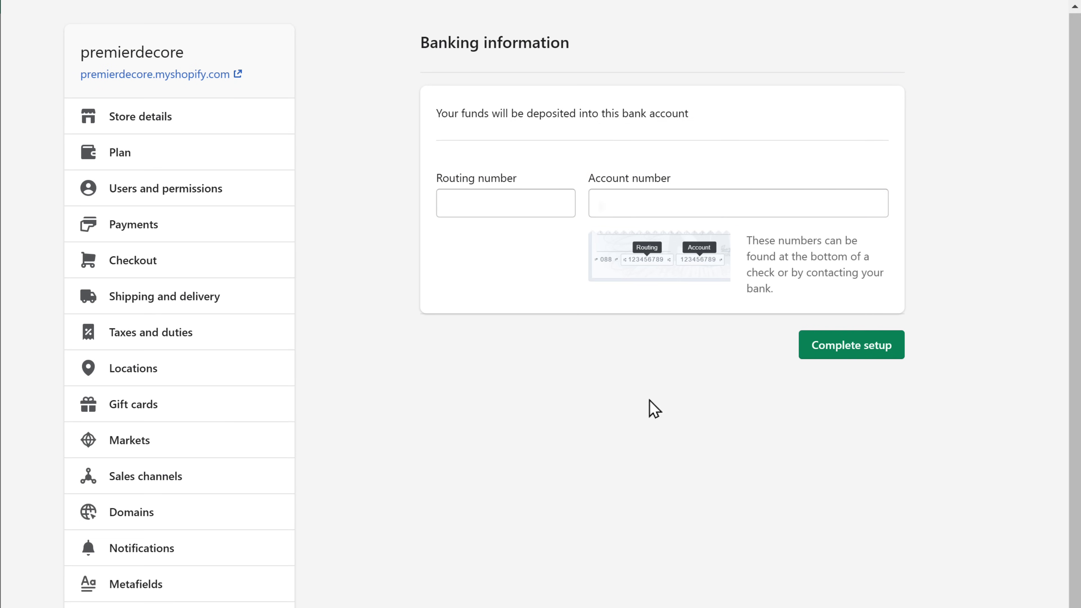
pyautogui.click(444, 202)
pyautogui.press('Tab')
pyautogui.press('Tab')
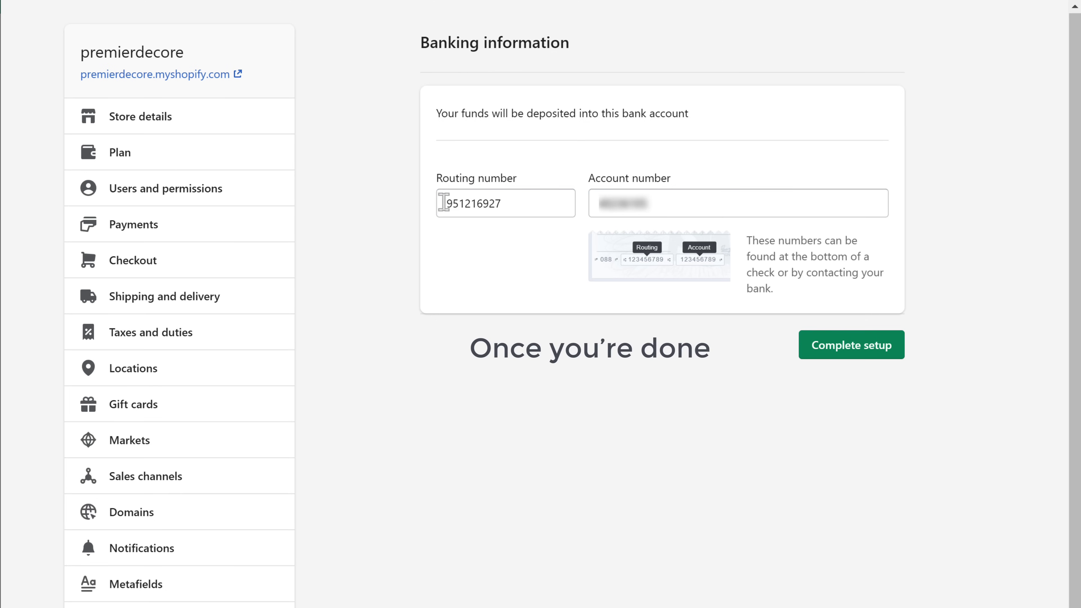
pyautogui.click(855, 360)
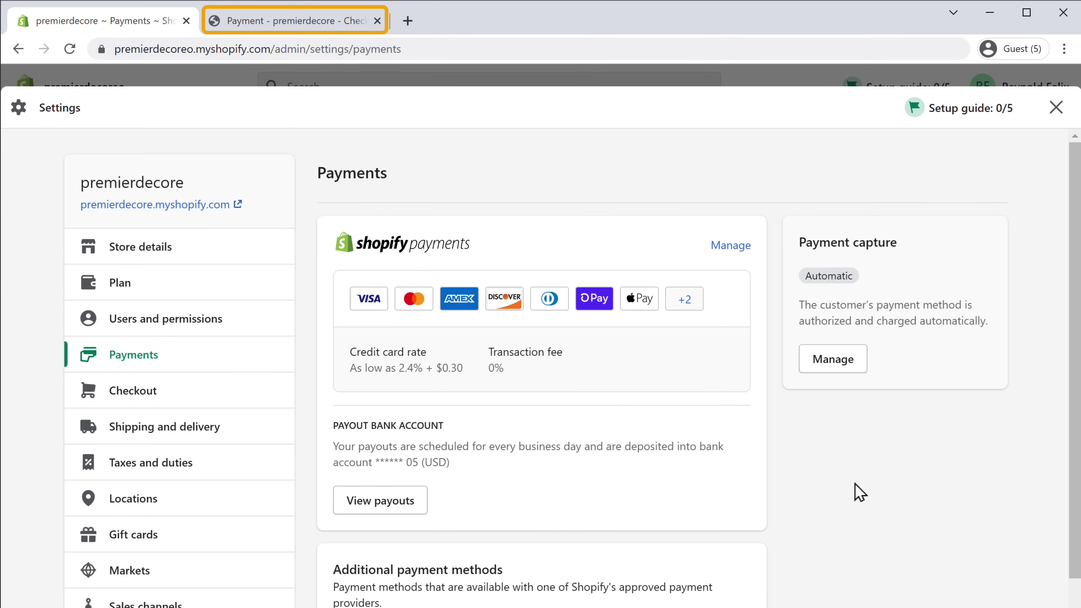
# Refresh the checkout to show card payment, load premierdecore.myshopify.com, then return to admin home
pyautogui.click(257, 30)
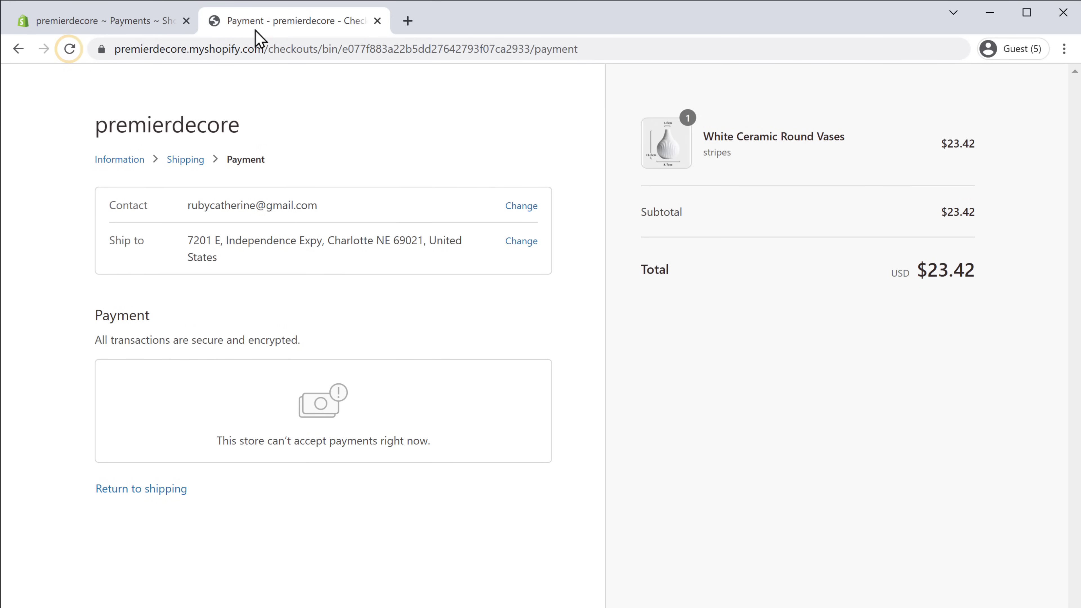
pyautogui.click(69, 50)
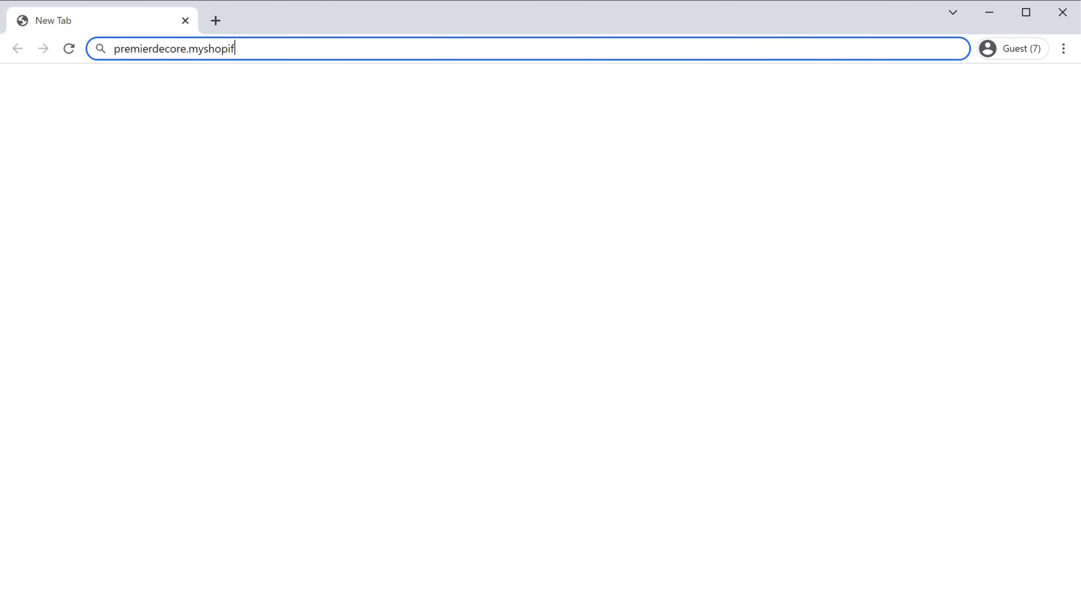
pyautogui.press('Return')
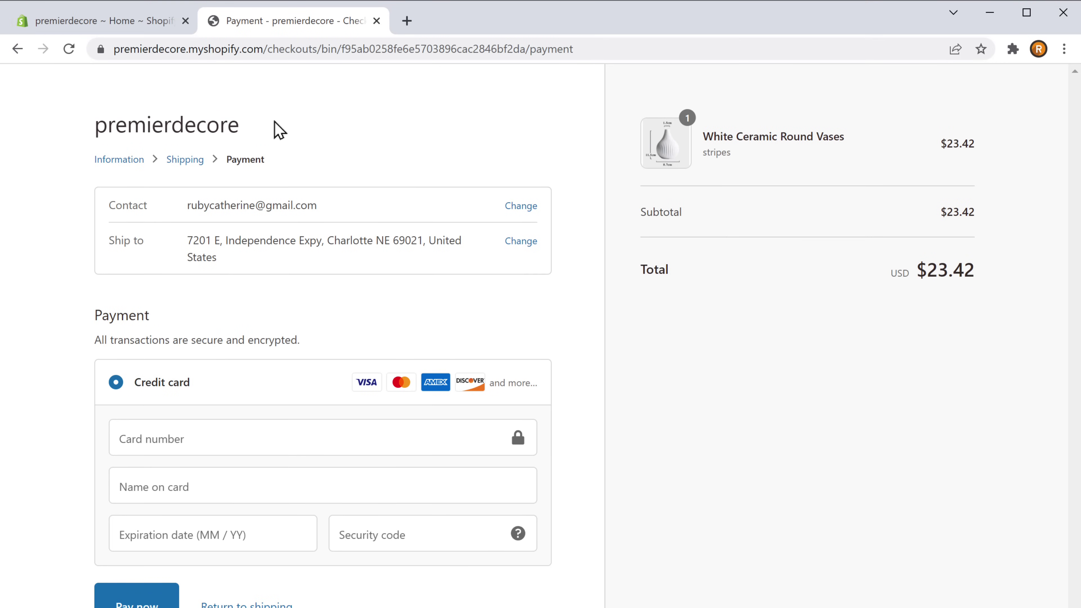
pyautogui.click(123, 28)
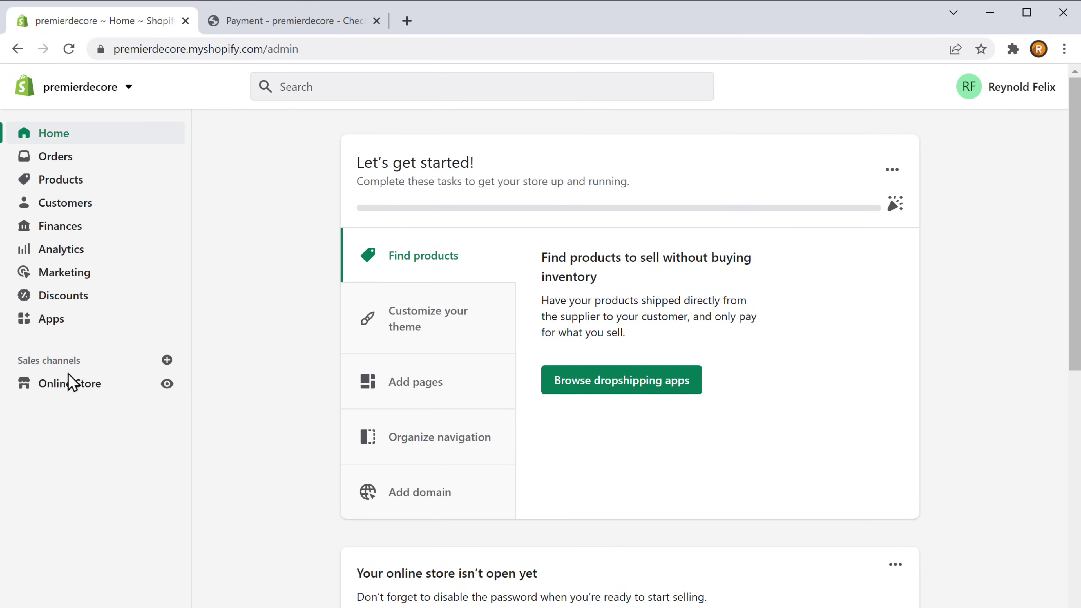
# Untick Enable password in the Online Store preferences and save, making the storefront public
pyautogui.click(66, 386)
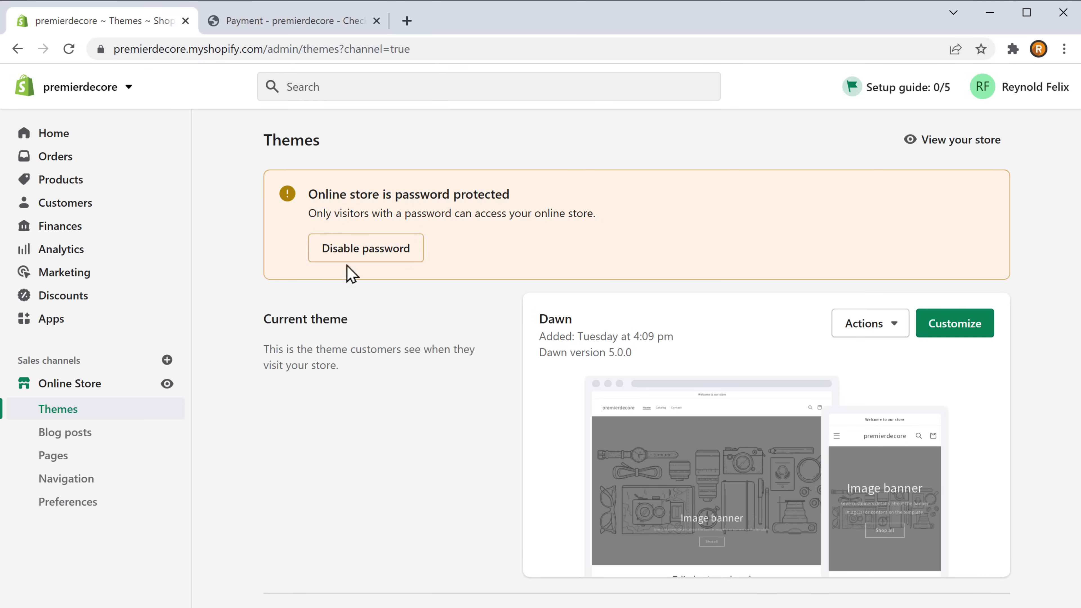
pyautogui.click(362, 266)
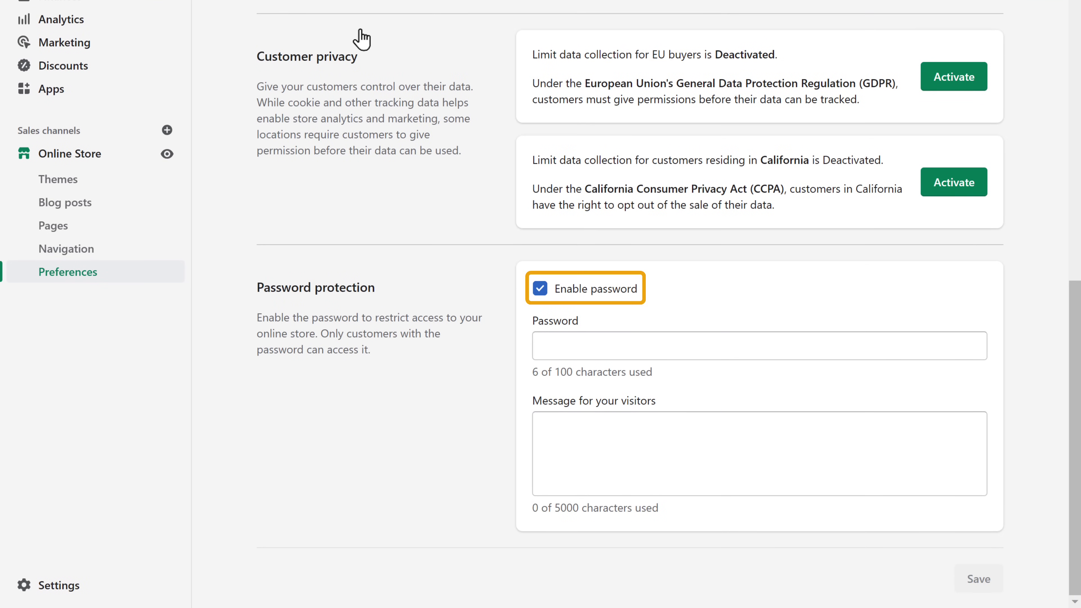
pyautogui.click(539, 290)
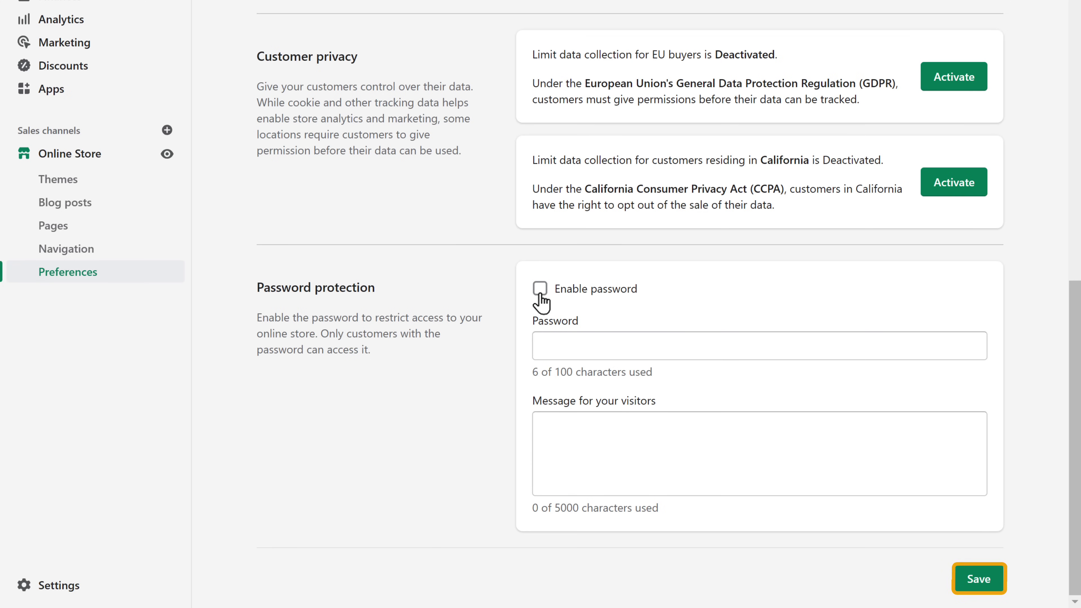
pyautogui.click(978, 586)
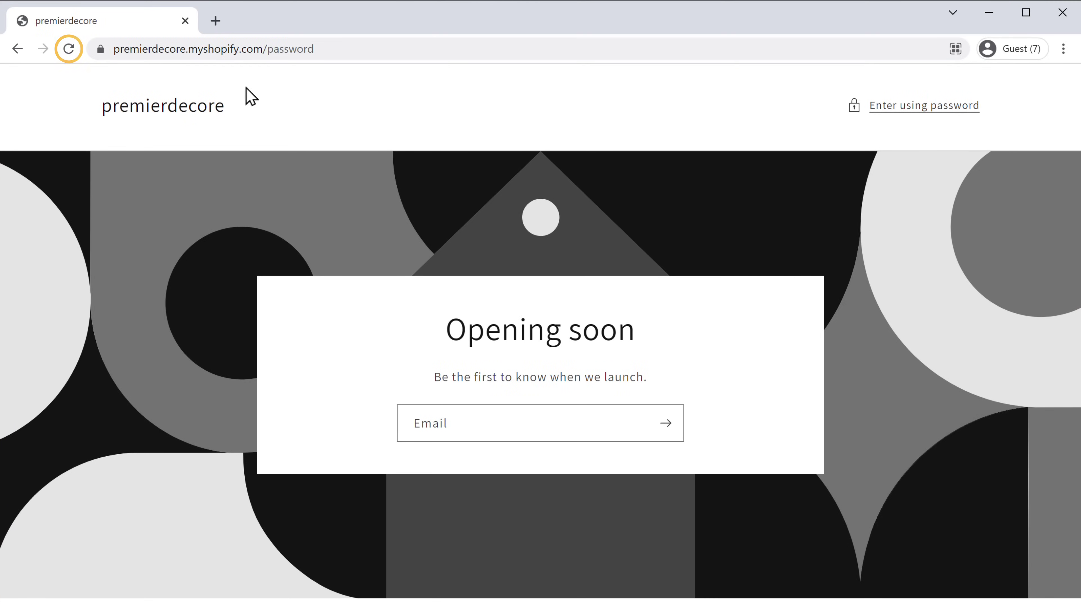
# Buy Now on the White Ceramic Round Vases, entering the customer's e-mail and address details
pyautogui.click(69, 50)
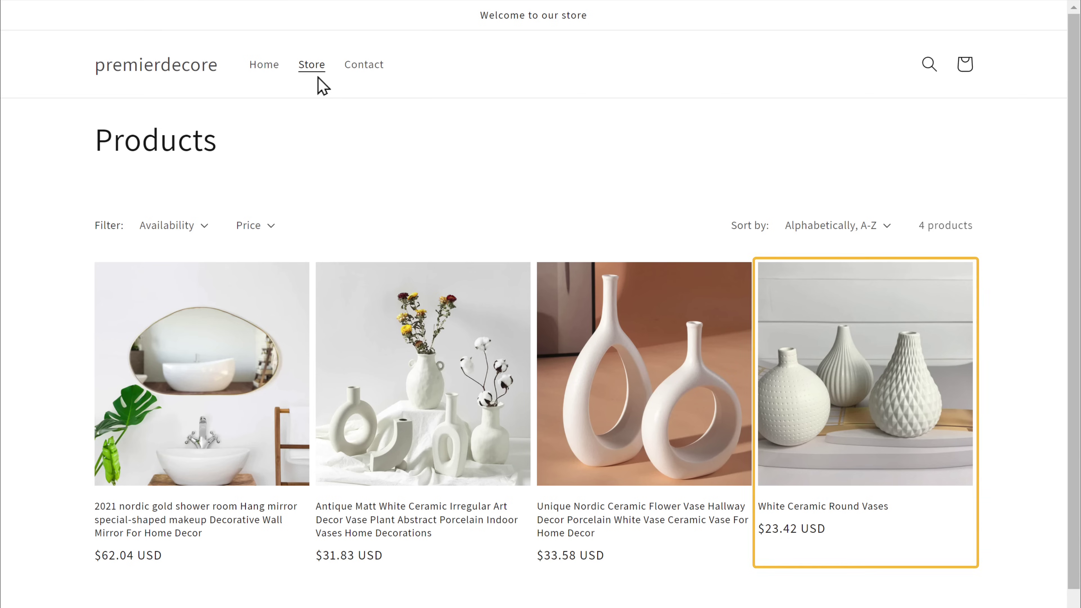
pyautogui.click(852, 414)
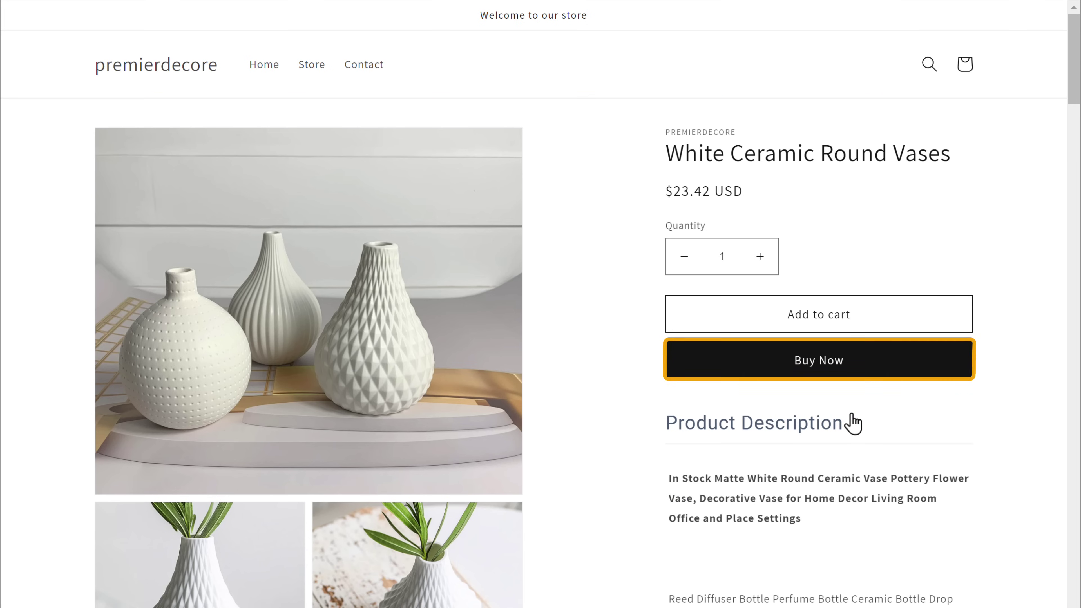
pyautogui.click(821, 370)
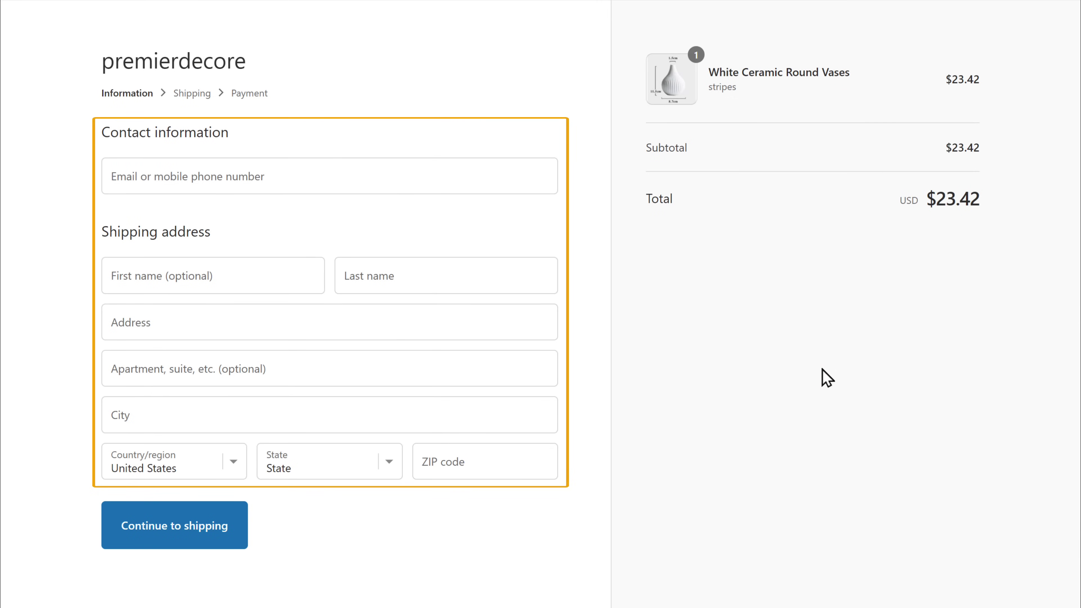
pyautogui.click(111, 175)
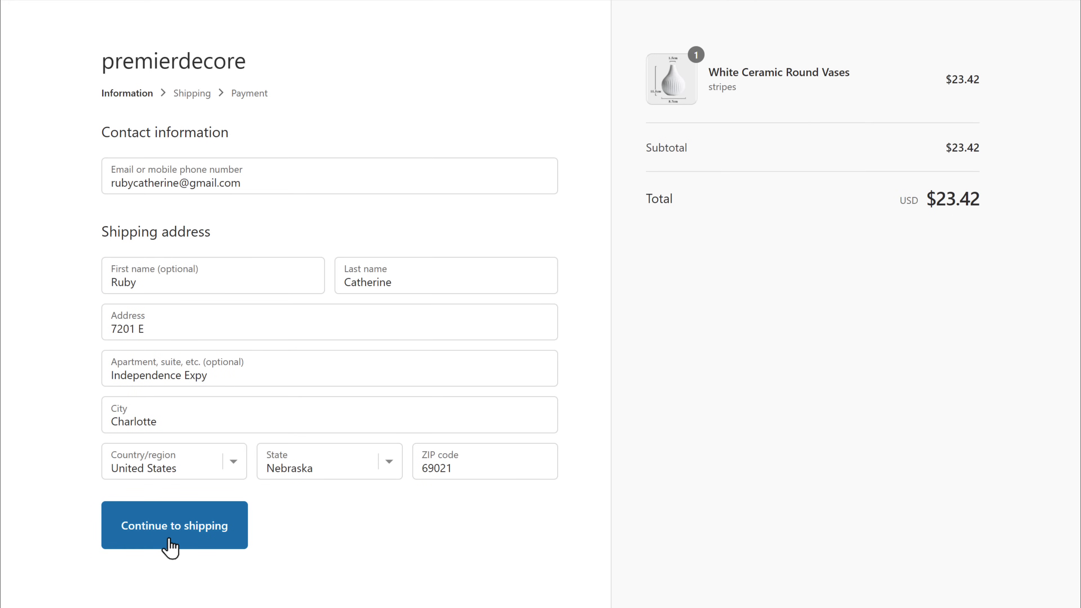
pyautogui.click(171, 547)
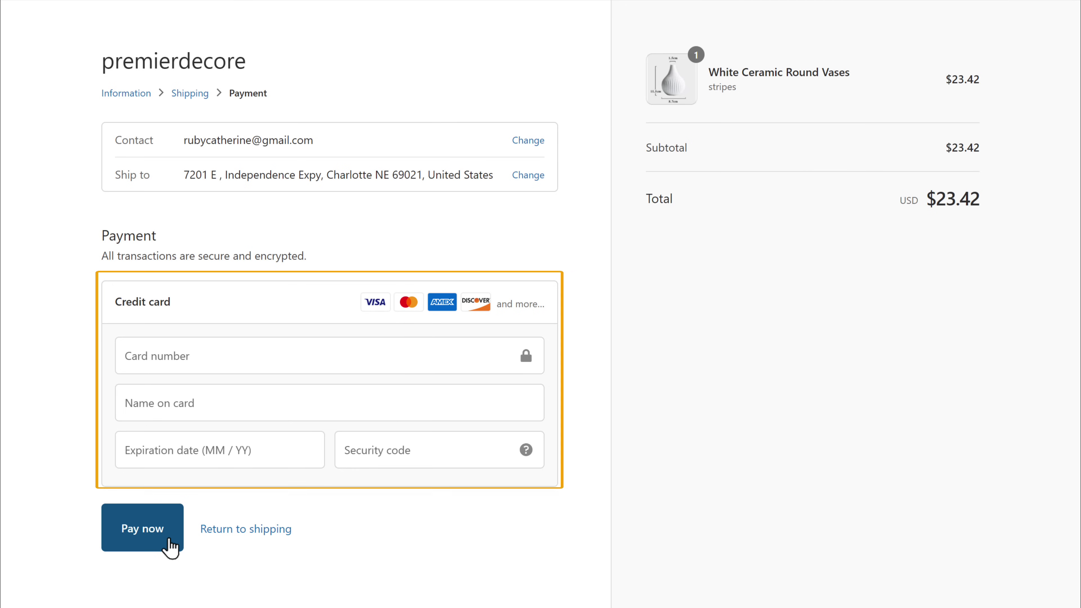
# Fill in the card number, name on card, expiry and security code, then pay for the order
pyautogui.click(124, 355)
pyautogui.write('[masked]')
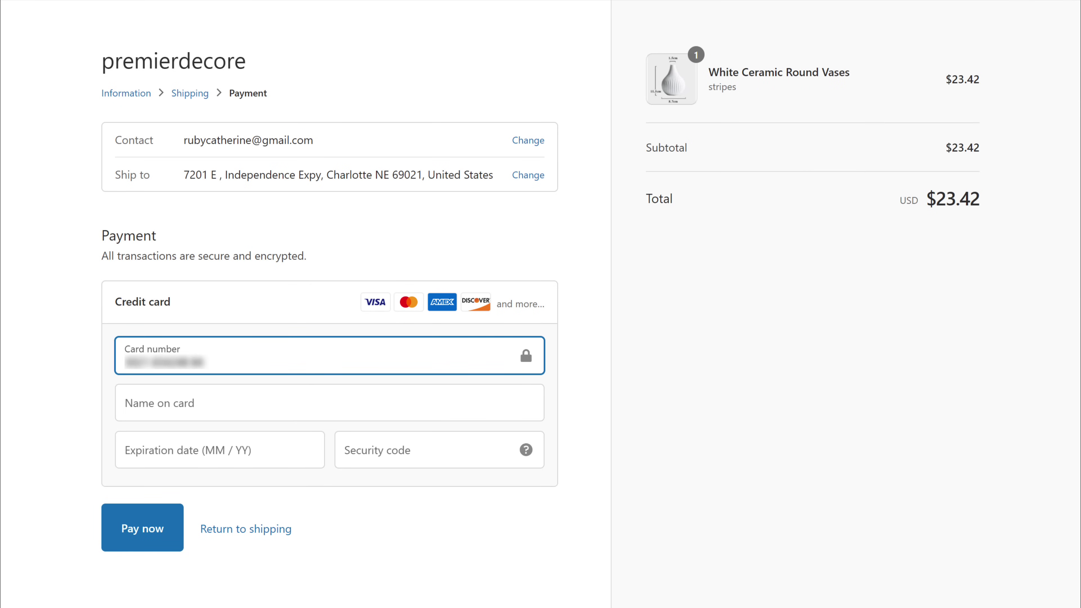
pyautogui.press('Tab')
pyautogui.press('Tab')
pyautogui.write('0925')
pyautogui.press('Tab')
pyautogui.write('[masked]')
pyautogui.press('Tab')
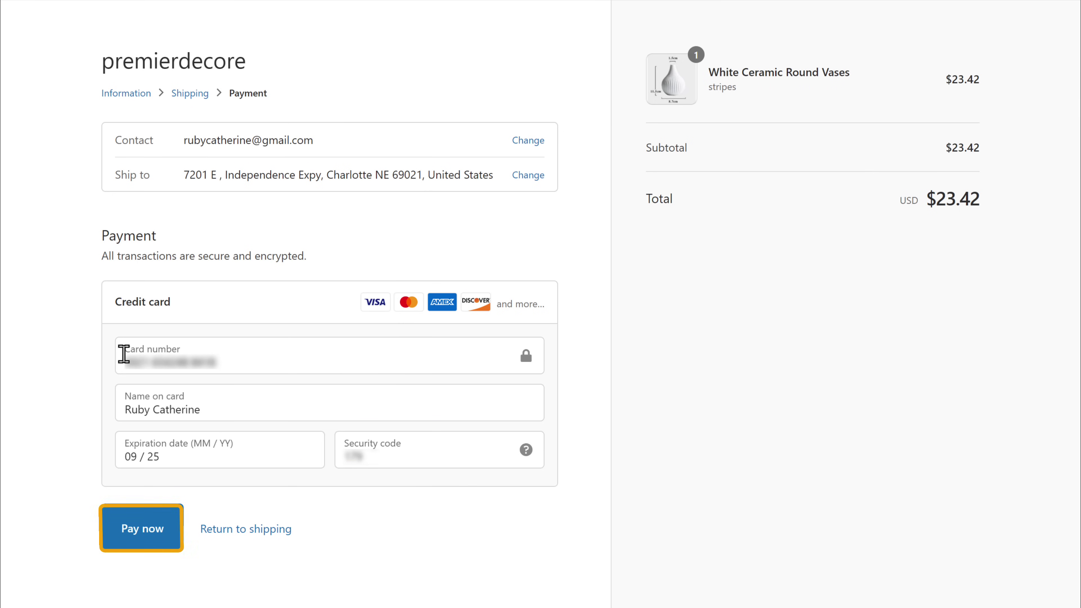
pyautogui.click(140, 540)
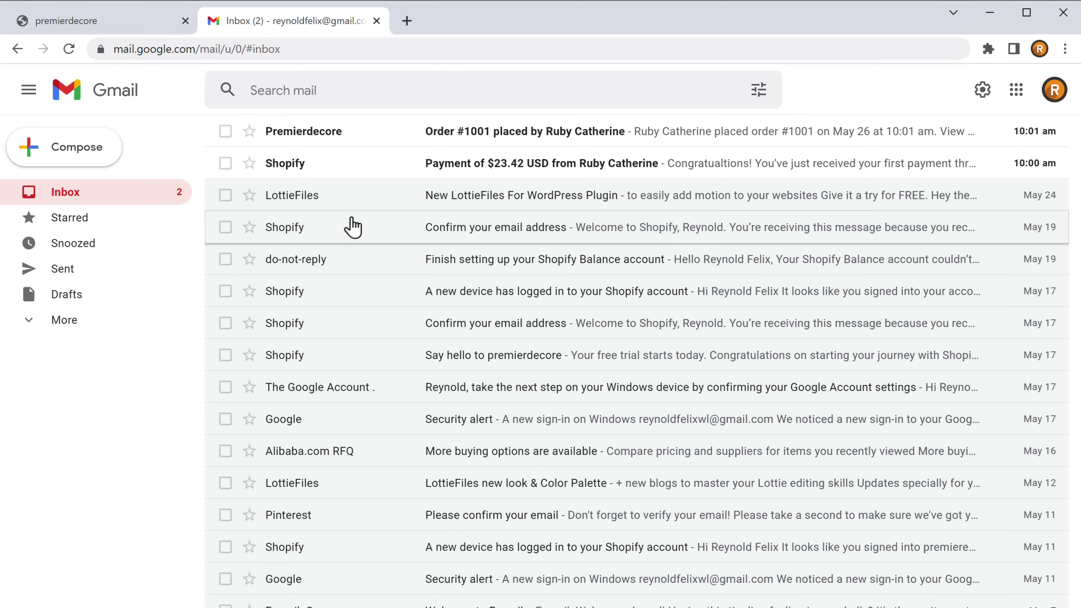
# Read the Order #1001 notification email, then open Shopify's $23.42 payment email
pyautogui.click(470, 149)
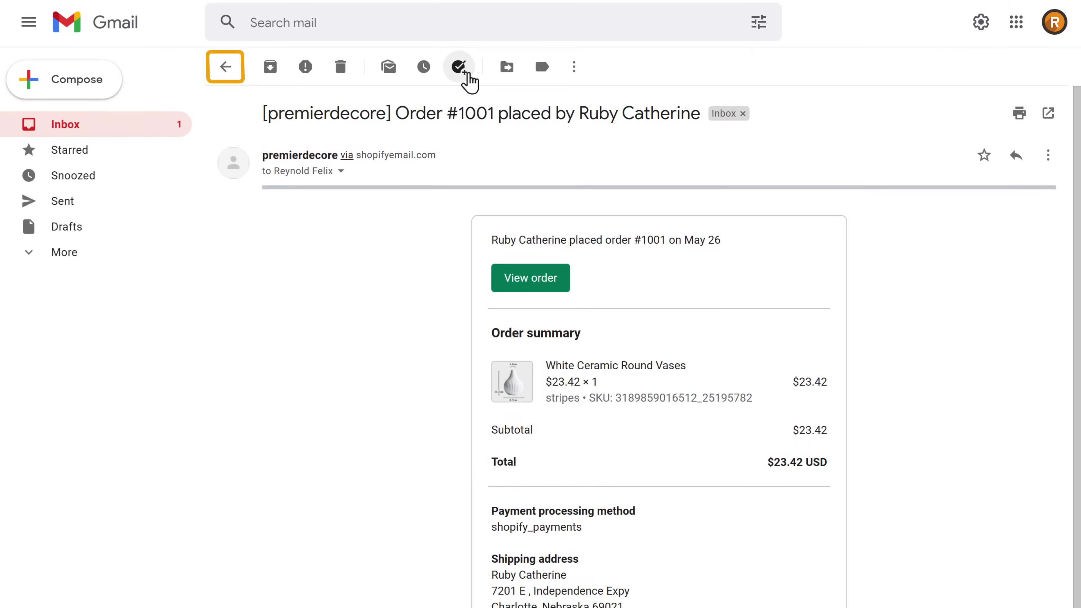
pyautogui.click(225, 77)
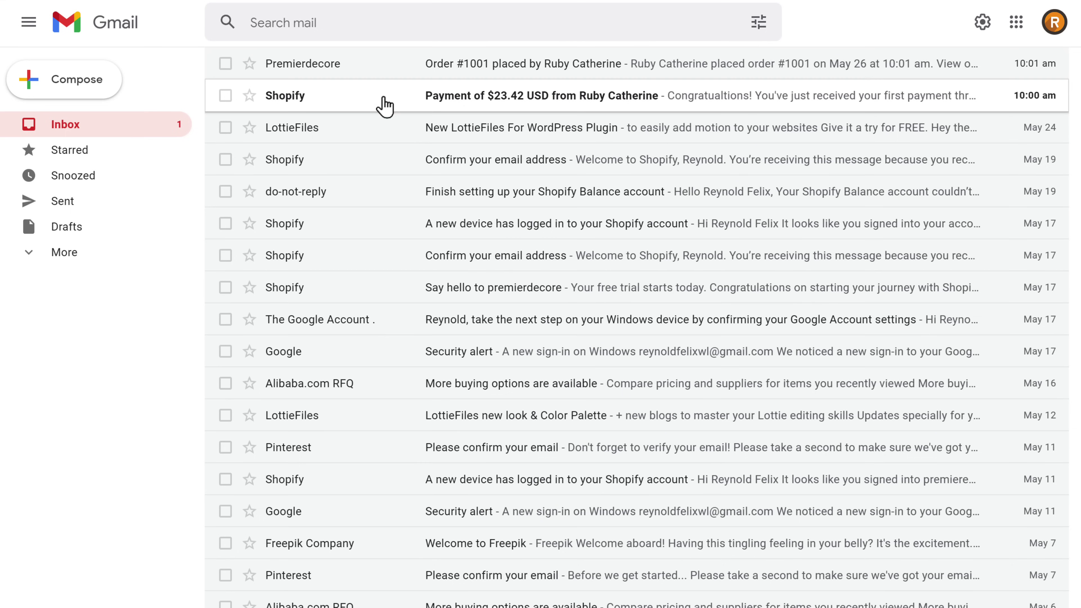
pyautogui.click(457, 116)
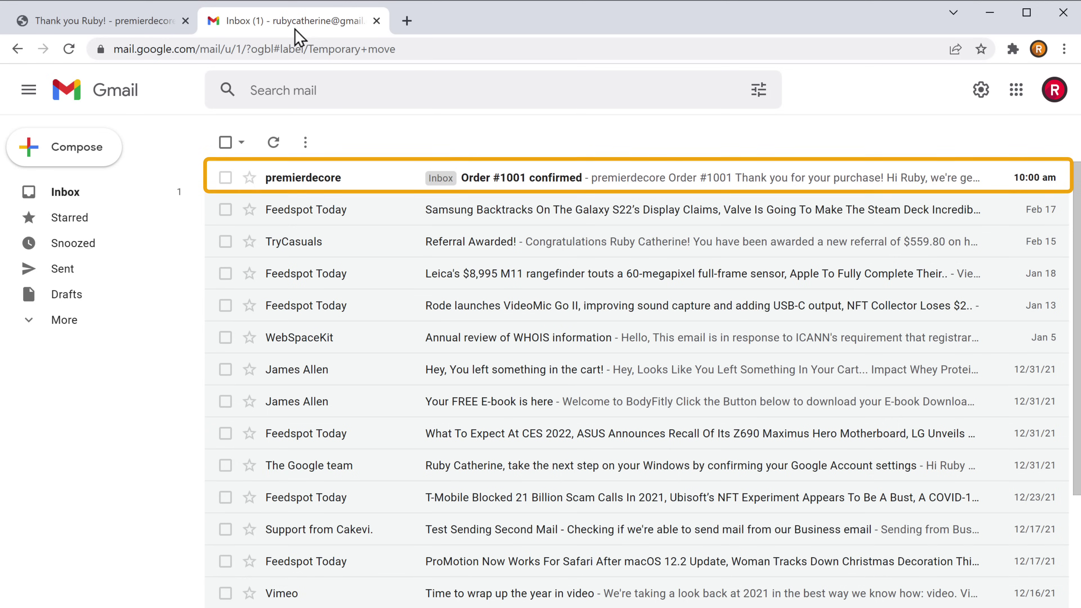
# Open the premierdecore 'Order #1001 confirmed' email and scroll down to its order summary
pyautogui.click(513, 181)
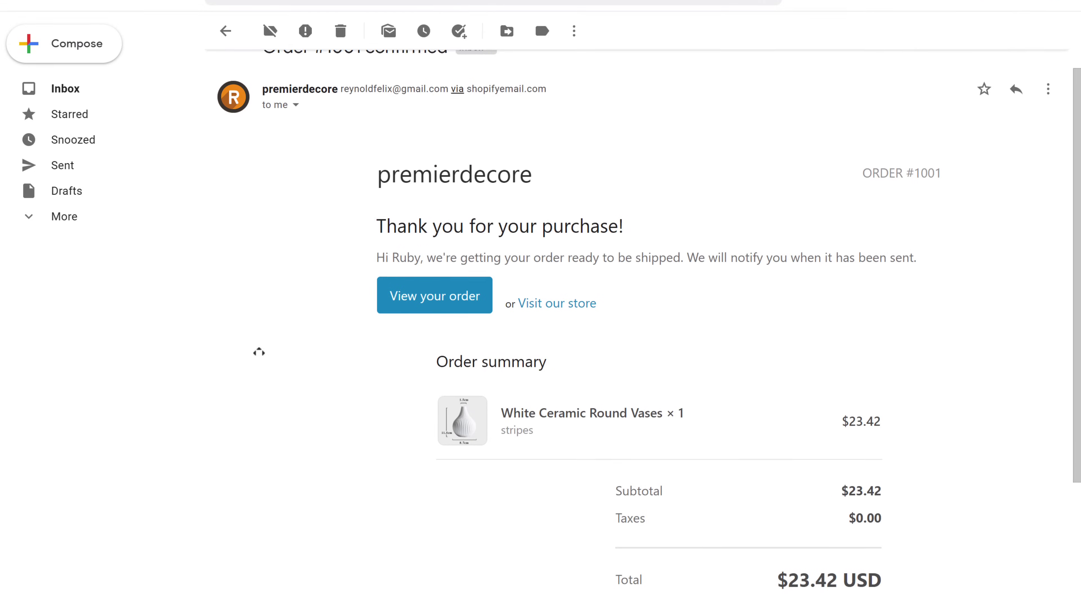
pyautogui.scroll(-2, 659, 298)
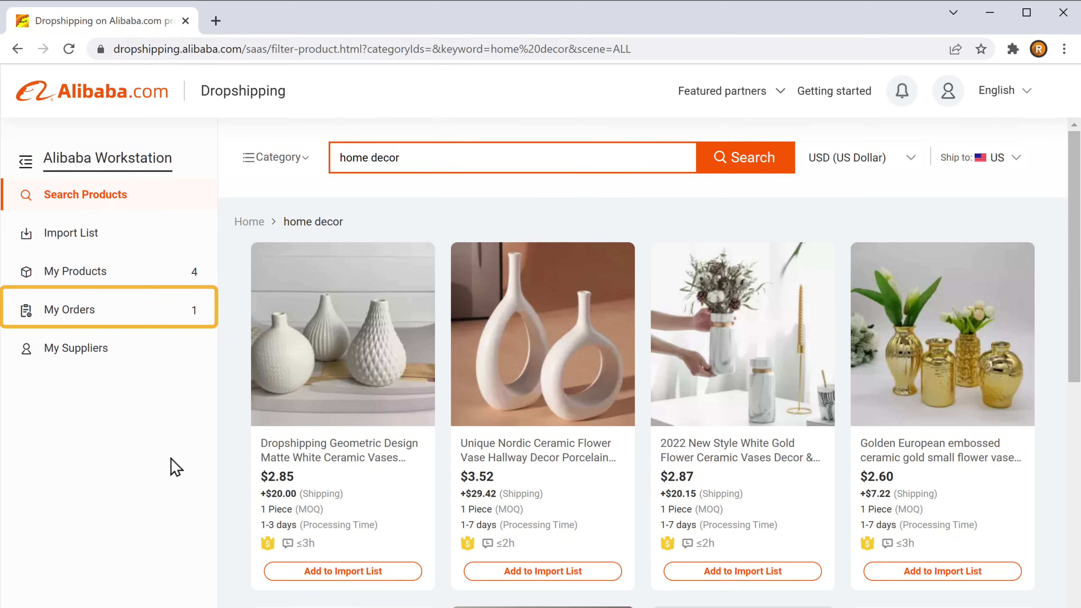
# Order the White Ceramic Round Vases for Order #1001 and pay USD 21.19 by card via Trade Assurance
pyautogui.click(74, 328)
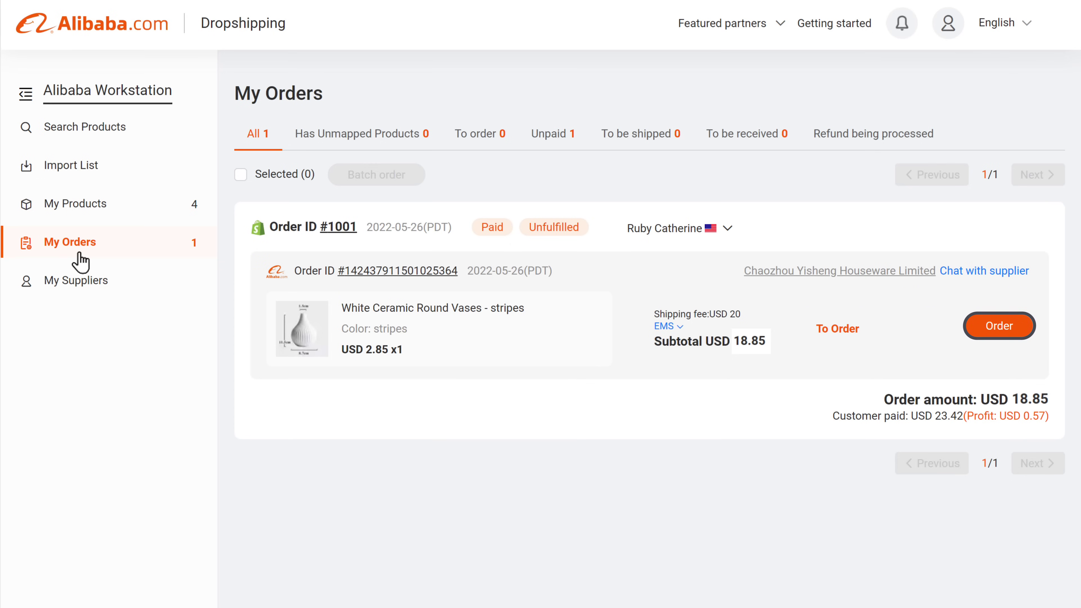
pyautogui.click(999, 333)
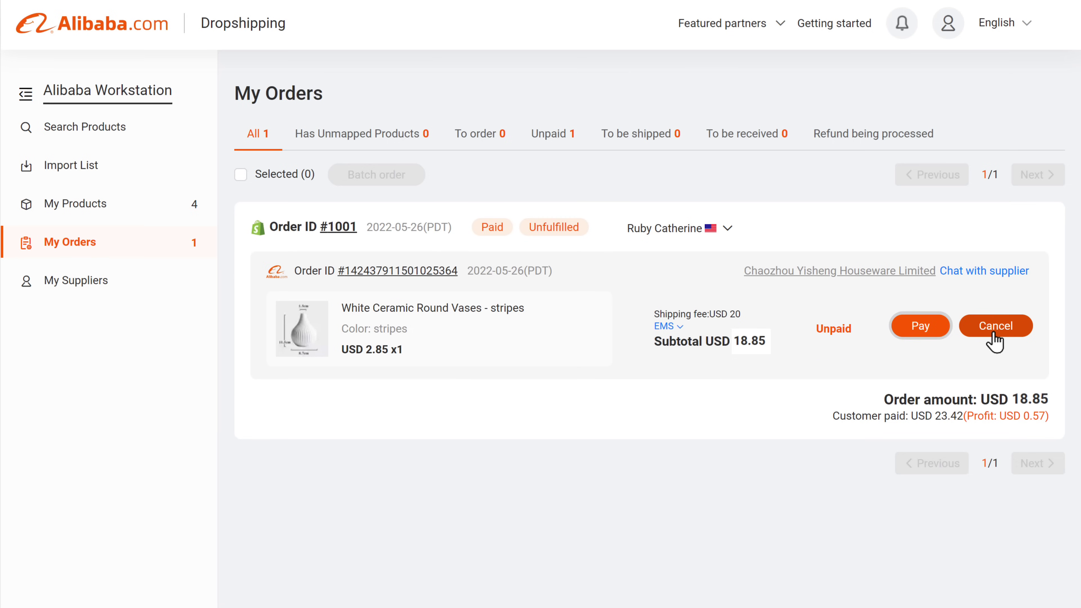
pyautogui.click(919, 330)
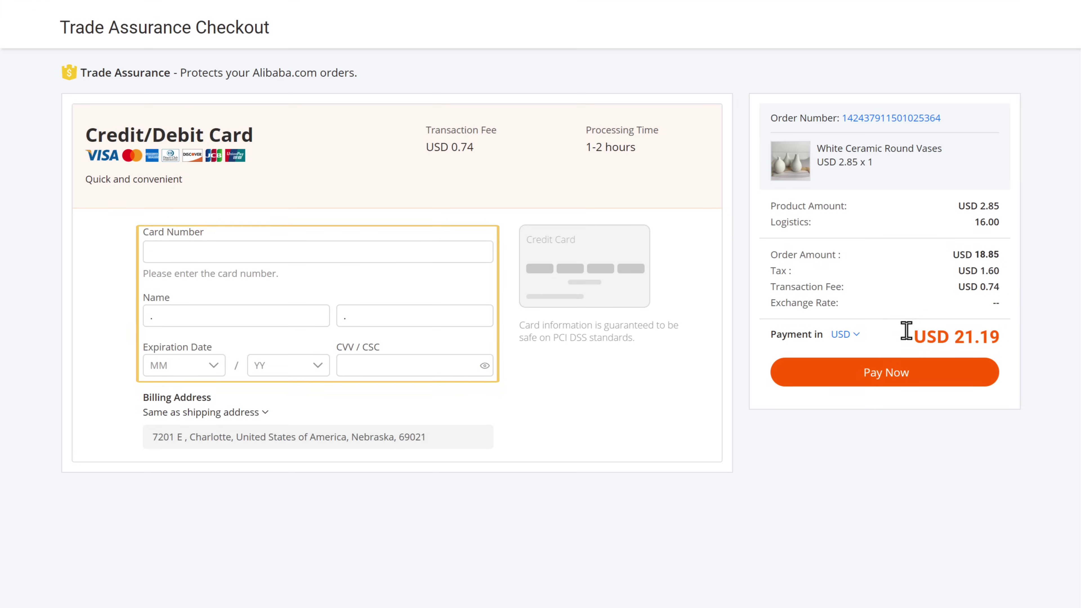
pyautogui.click(149, 251)
pyautogui.write('***')
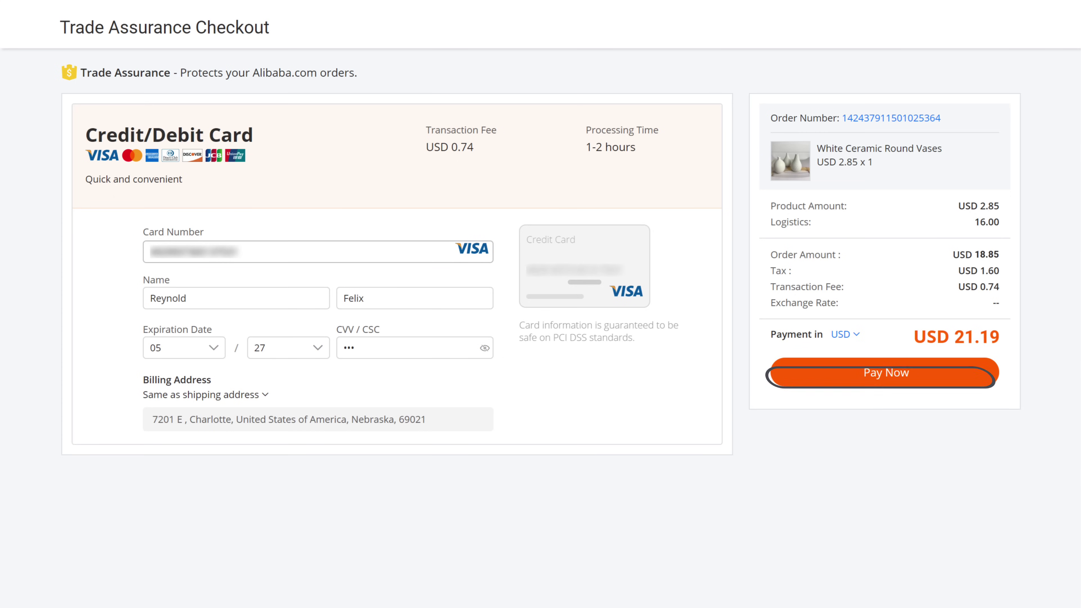
pyautogui.click(887, 383)
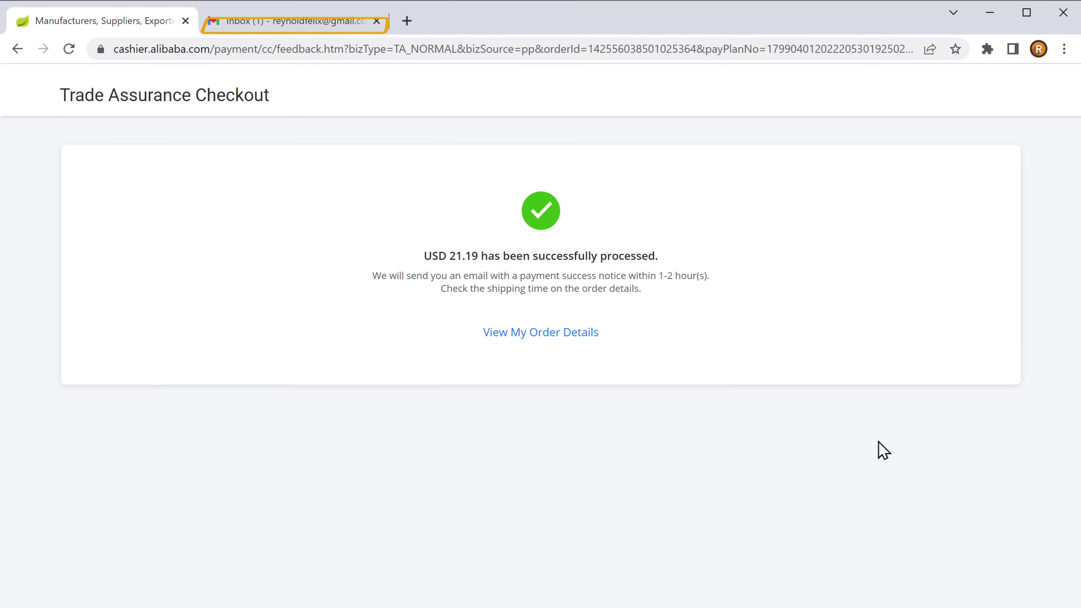
# In Gmail, open Alibaba.com's payment-received email for the Trade Assurance order and read through it
pyautogui.click(292, 30)
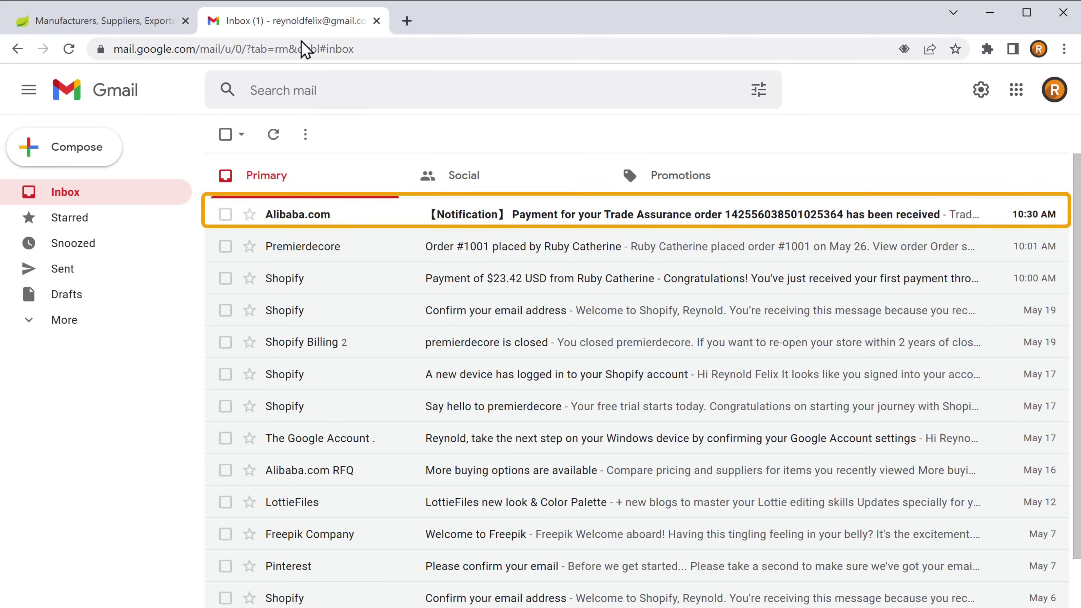
pyautogui.click(473, 215)
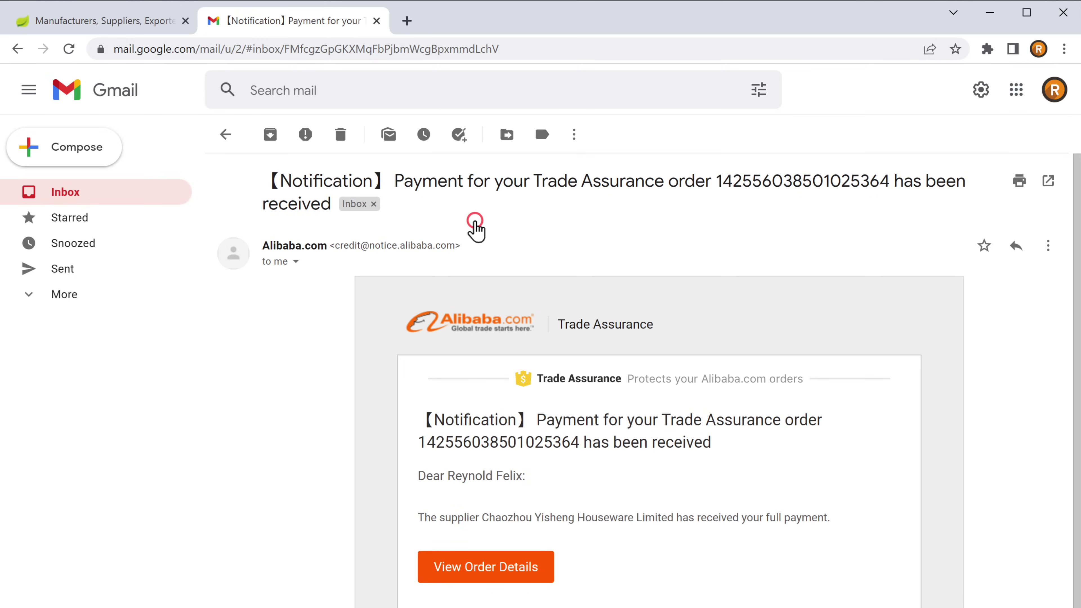
pyautogui.scroll(-3, 540, 113)
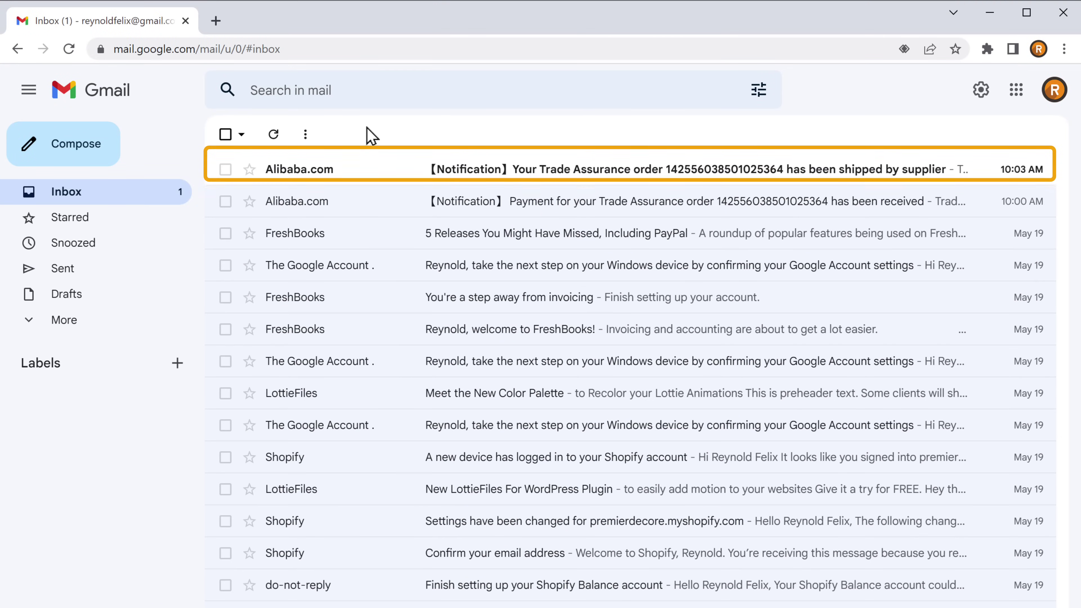
# Open the shipped emails for Order #1001 and follow its link to the confirmed order status page
pyautogui.click(463, 184)
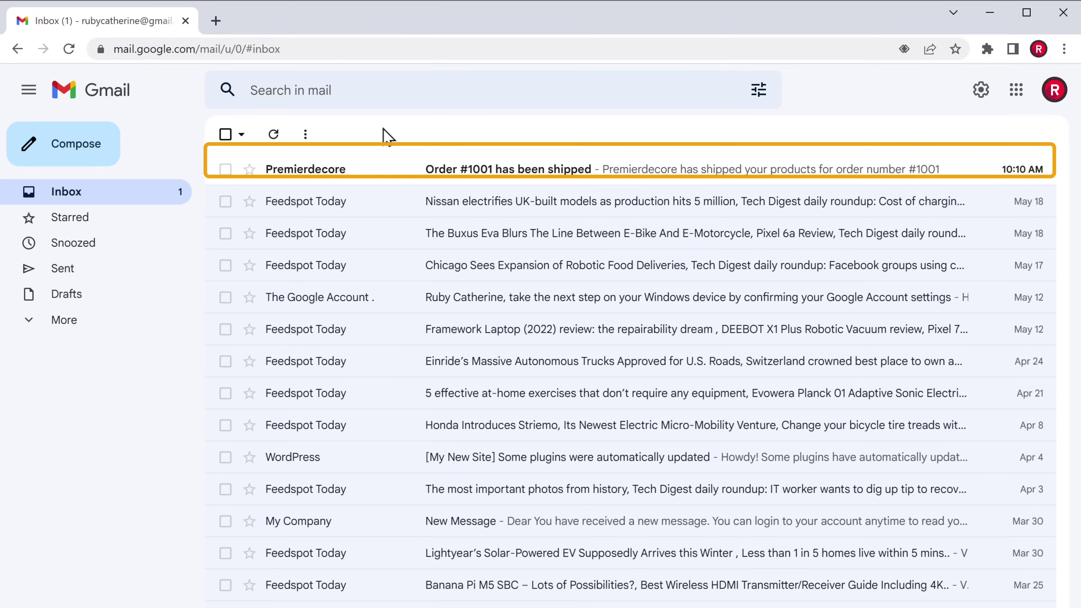
pyautogui.click(480, 183)
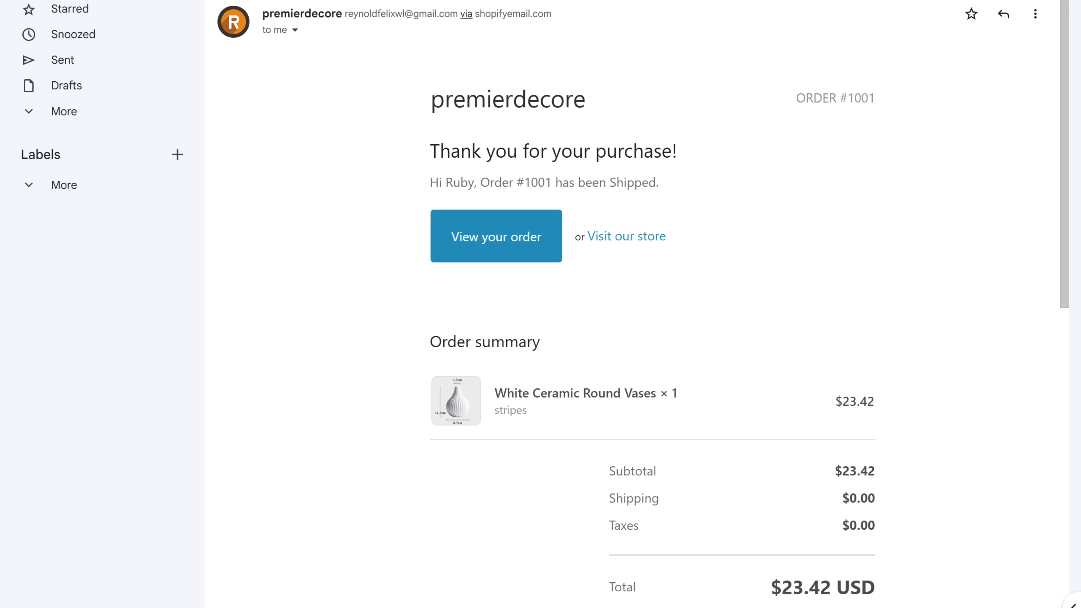
pyautogui.click(497, 248)
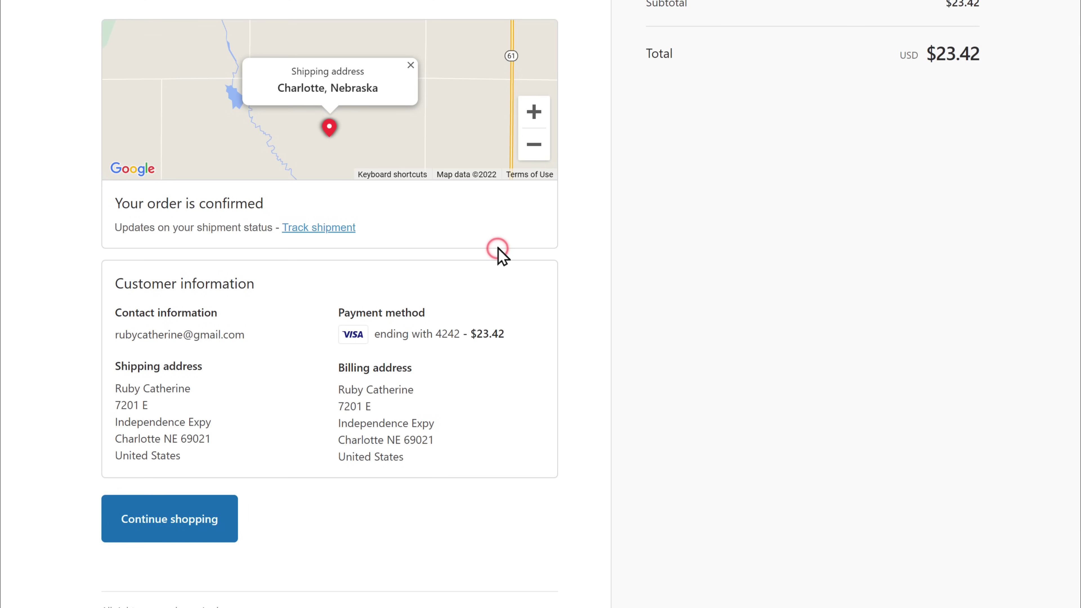
pyautogui.scroll(4, 502, 255)
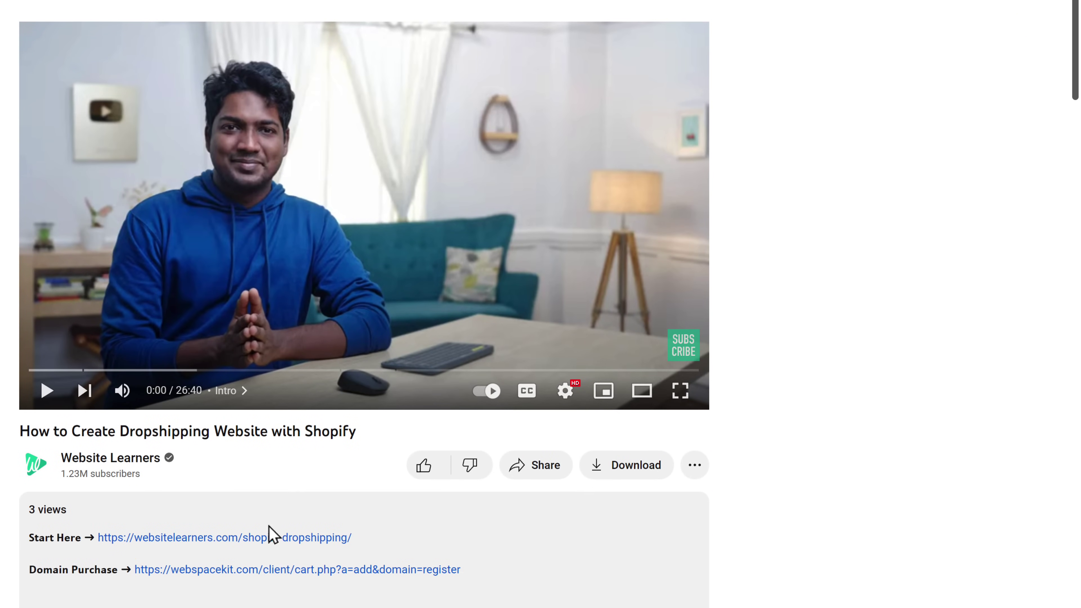
# Follow the Domain Purchase link in the video description to WebSpaceKit's Register Domain page
pyautogui.click(207, 575)
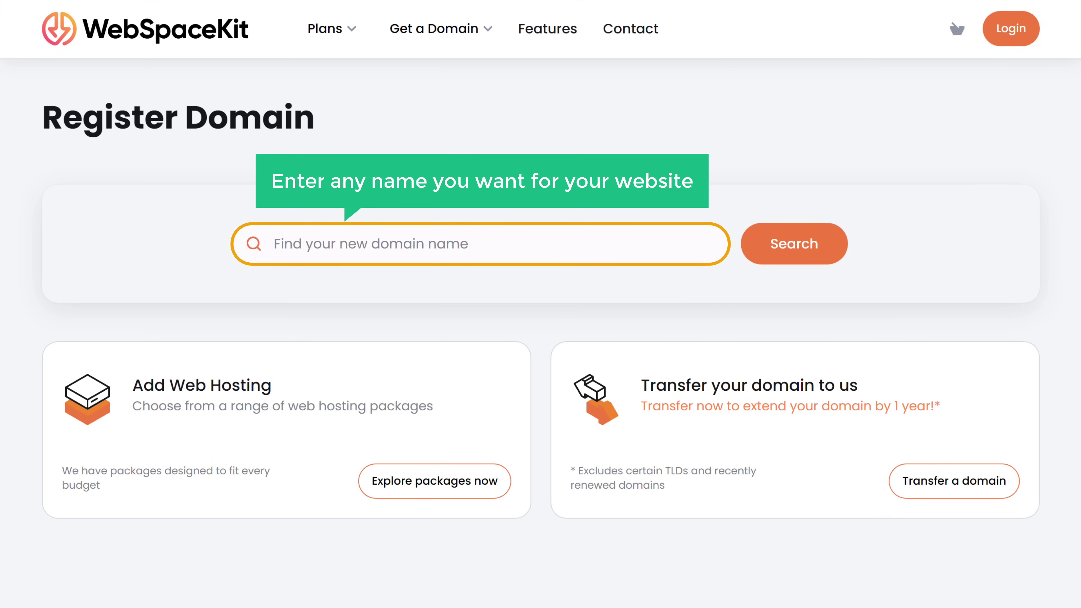
# Search for premierdecore.com, see it is available for $12 USD, and select it
pyautogui.click(474, 244)
pyautogui.write('p')
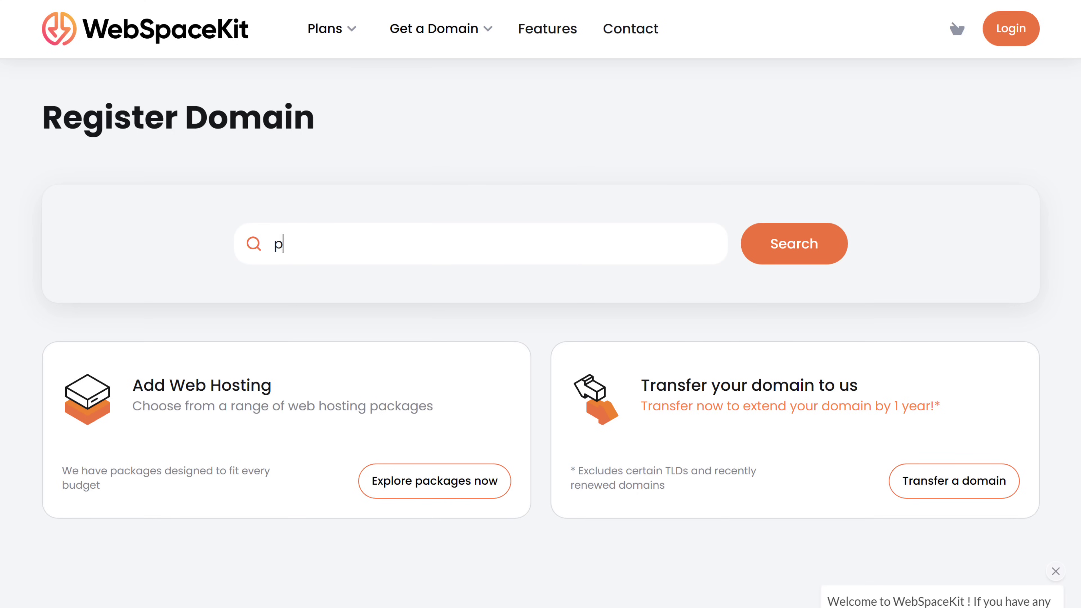
pyautogui.write('remierdecore.com')
pyautogui.press('Tab')
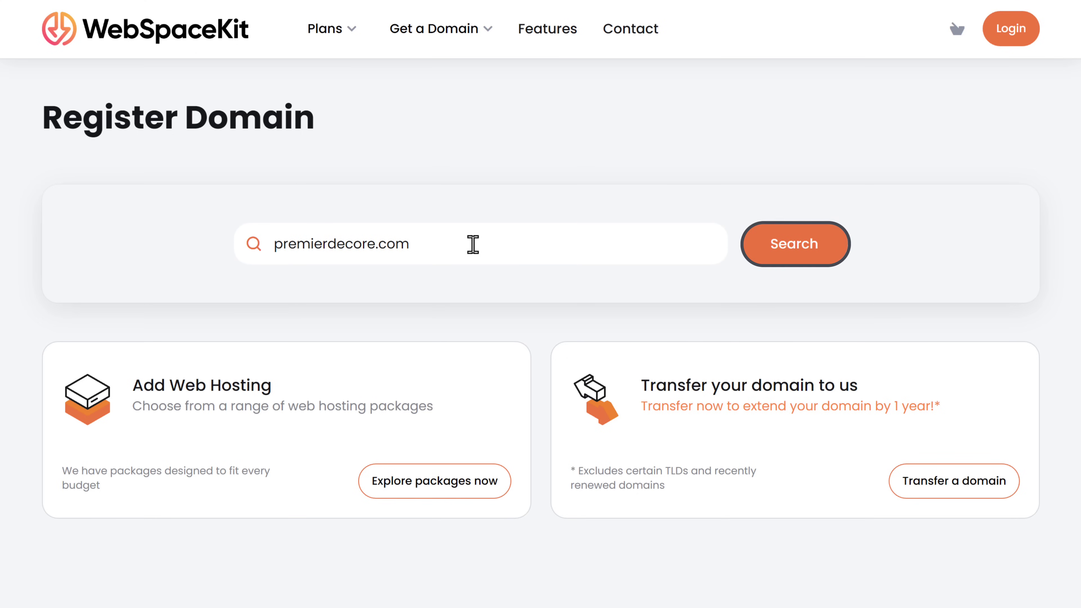
pyautogui.click(794, 256)
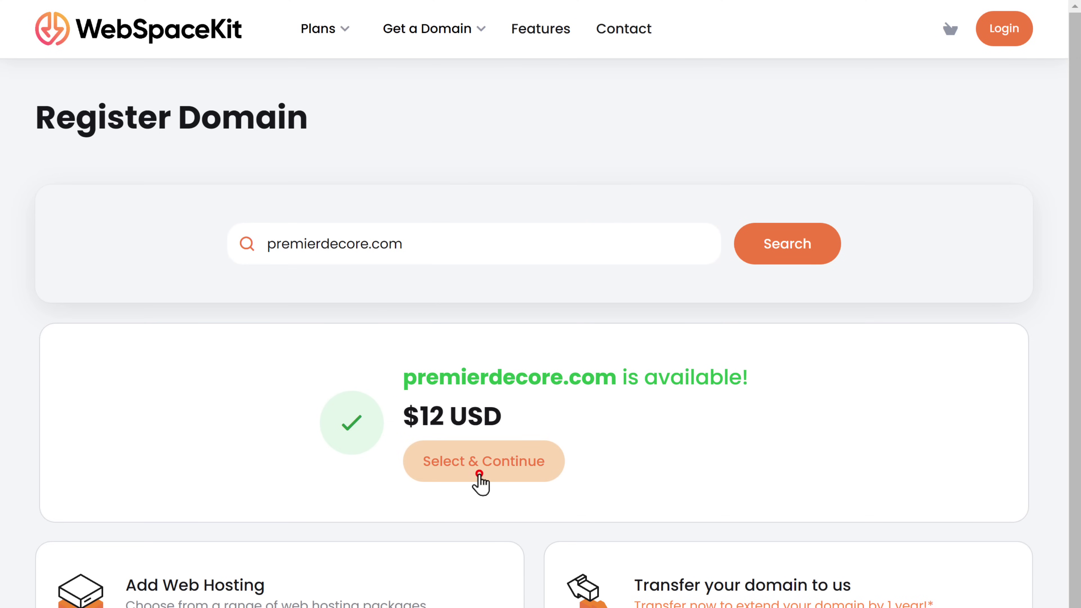
pyautogui.click(481, 461)
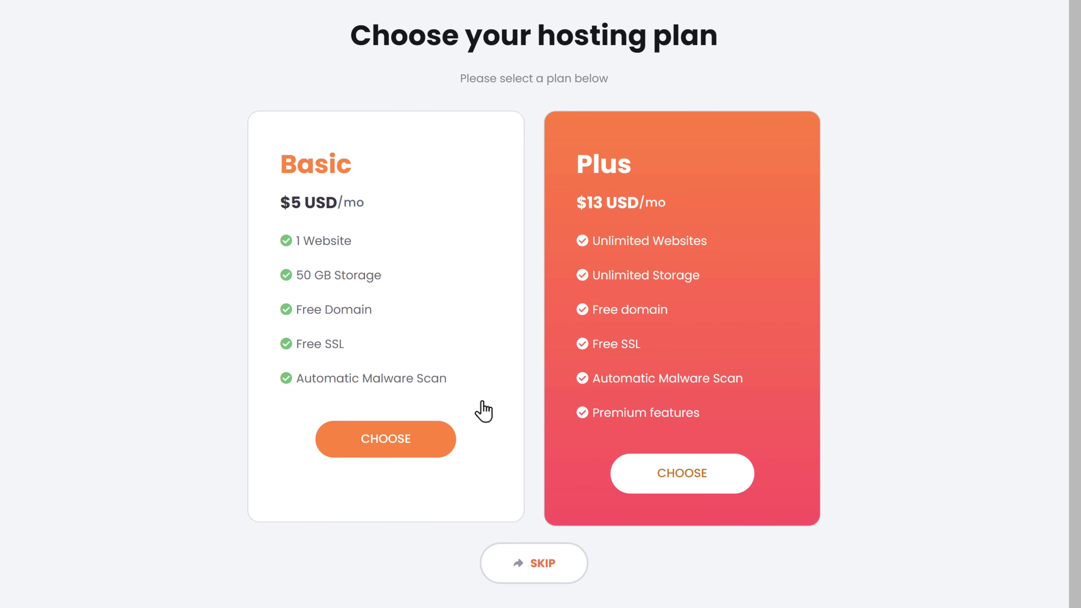
# Skip hosting, order premierdecore.com for $12, and continue to the client dashboard
pyautogui.click(540, 573)
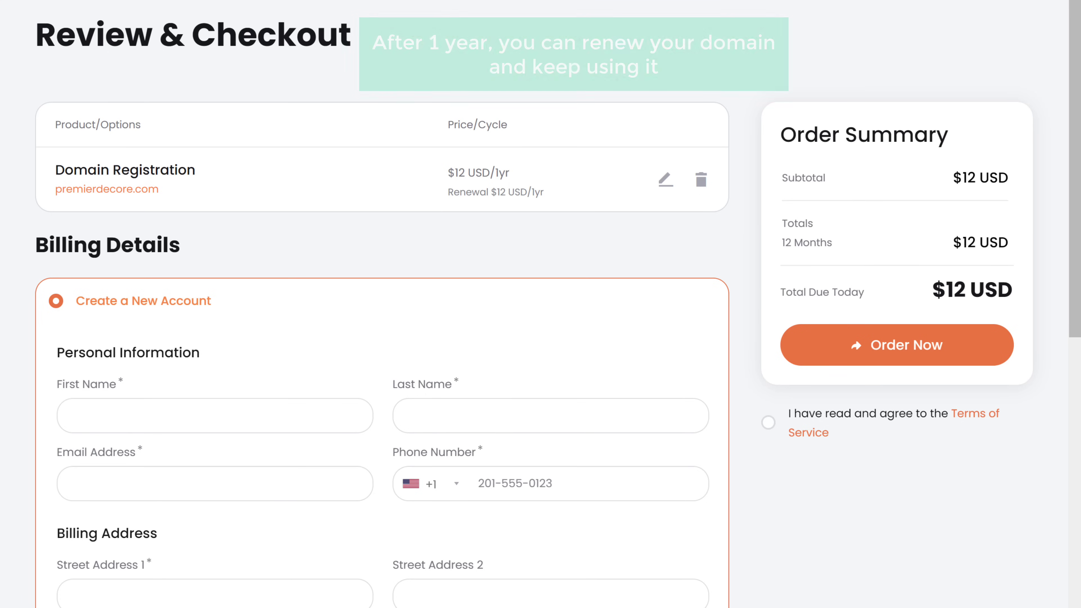
pyautogui.scroll(-7, 540, 304)
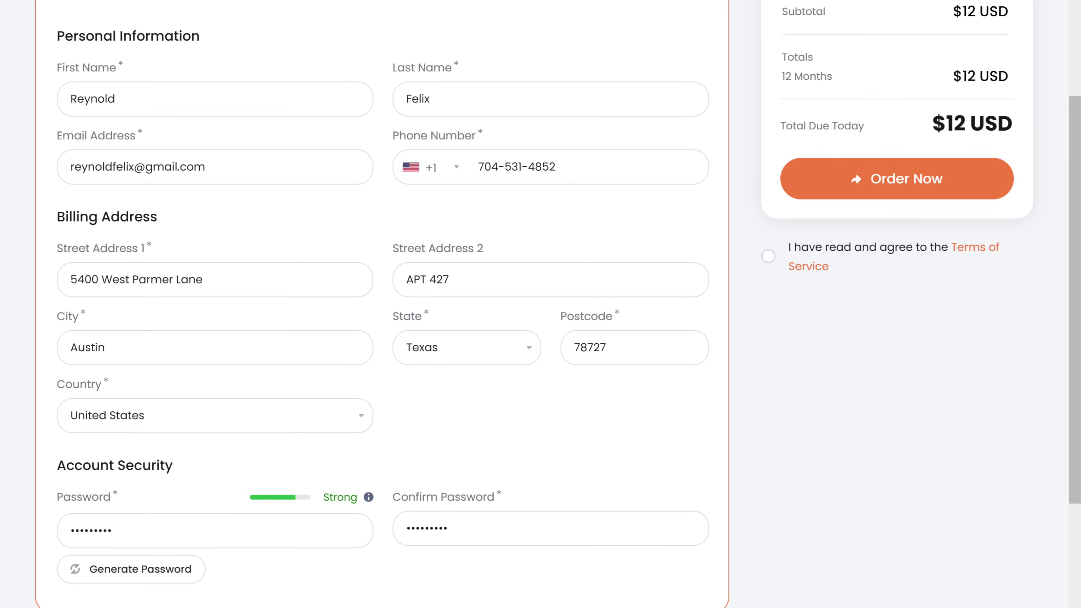
pyautogui.scroll(-7, 541, 305)
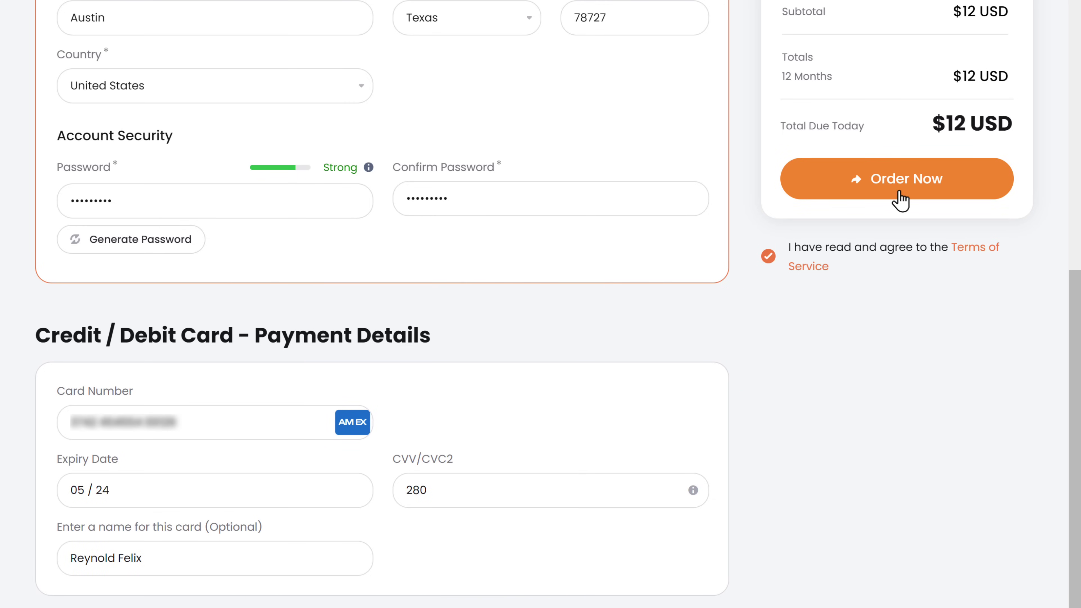
pyautogui.click(899, 190)
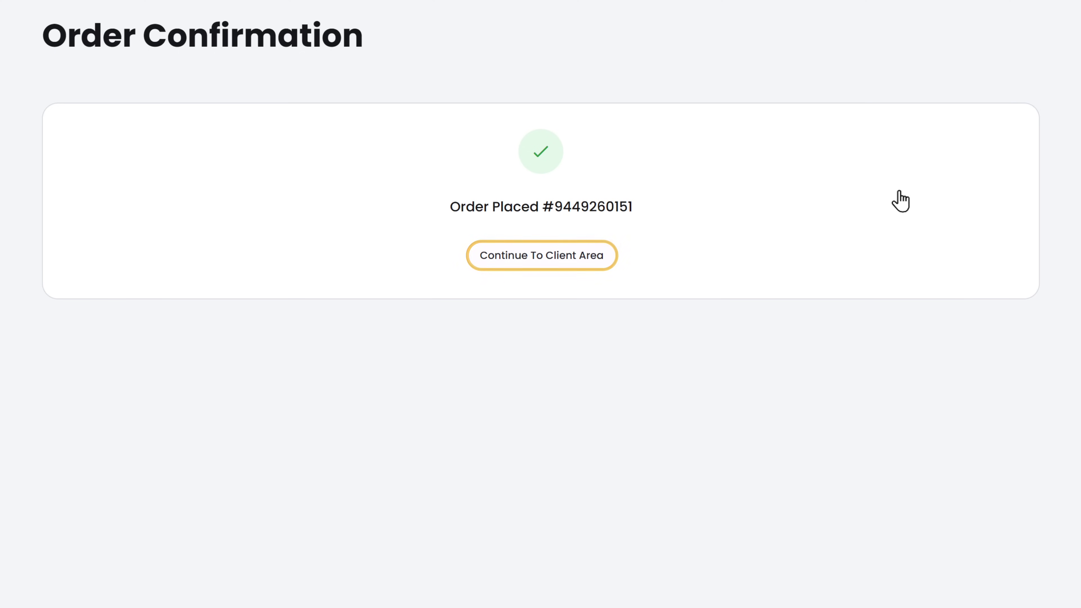
pyautogui.click(537, 263)
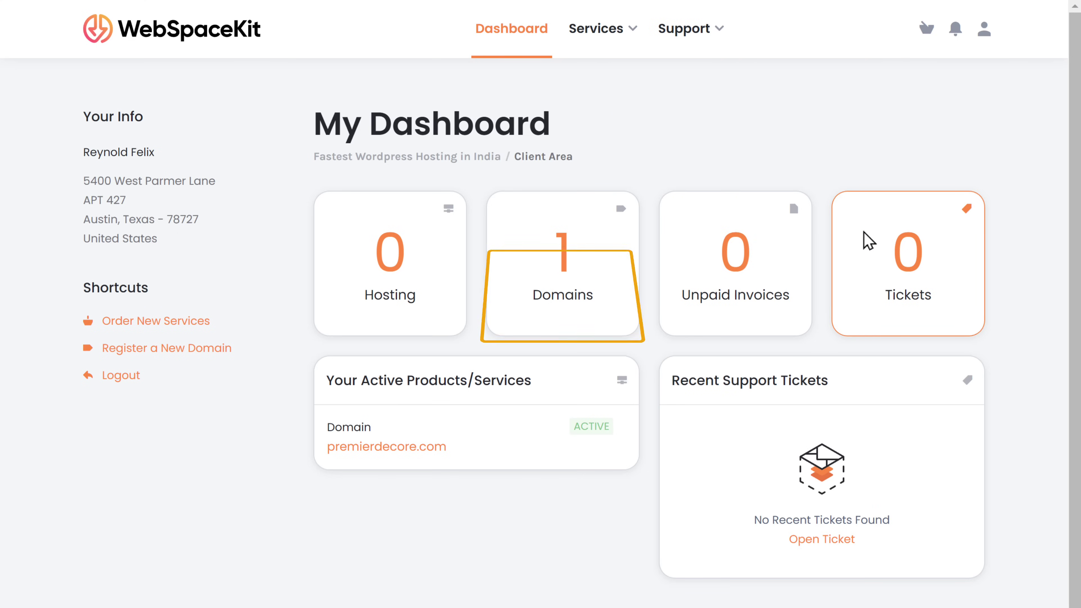
# Select premierdecore.com in the Domains list and open its DNS Manager
pyautogui.click(567, 315)
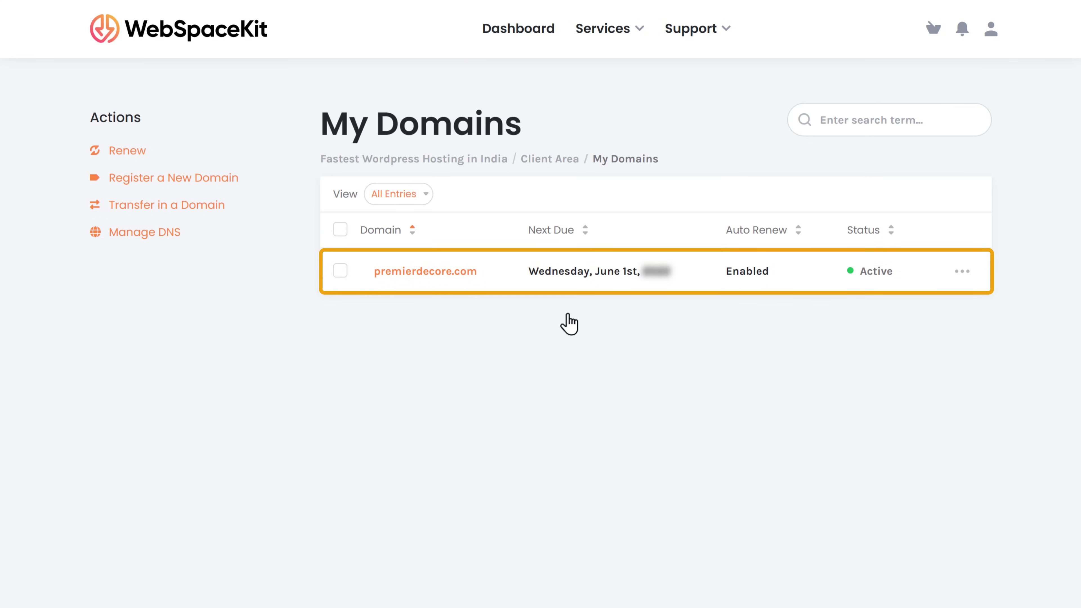
pyautogui.click(340, 273)
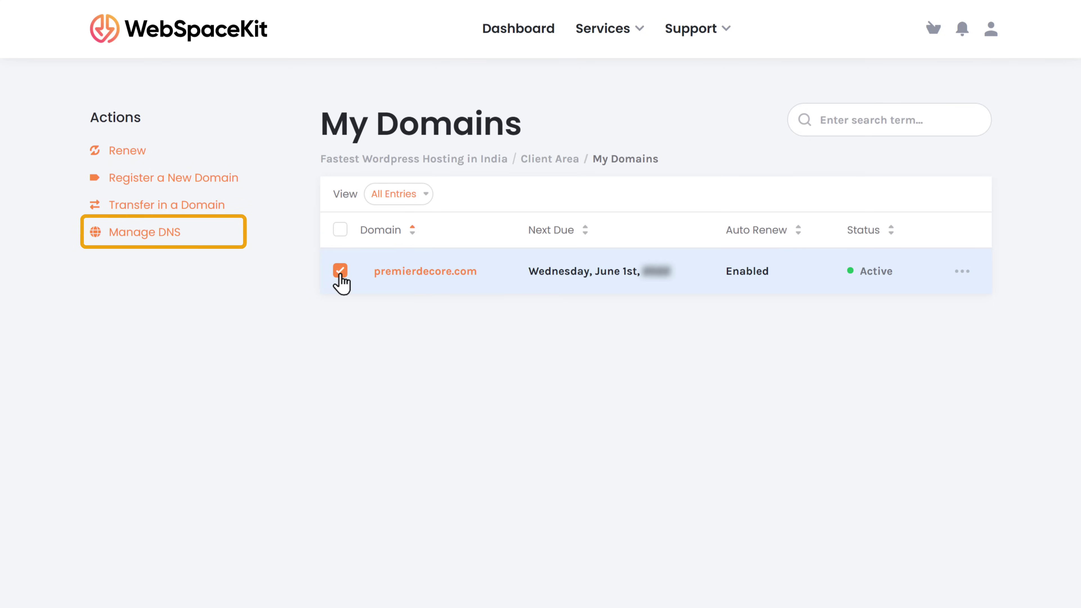
pyautogui.click(152, 241)
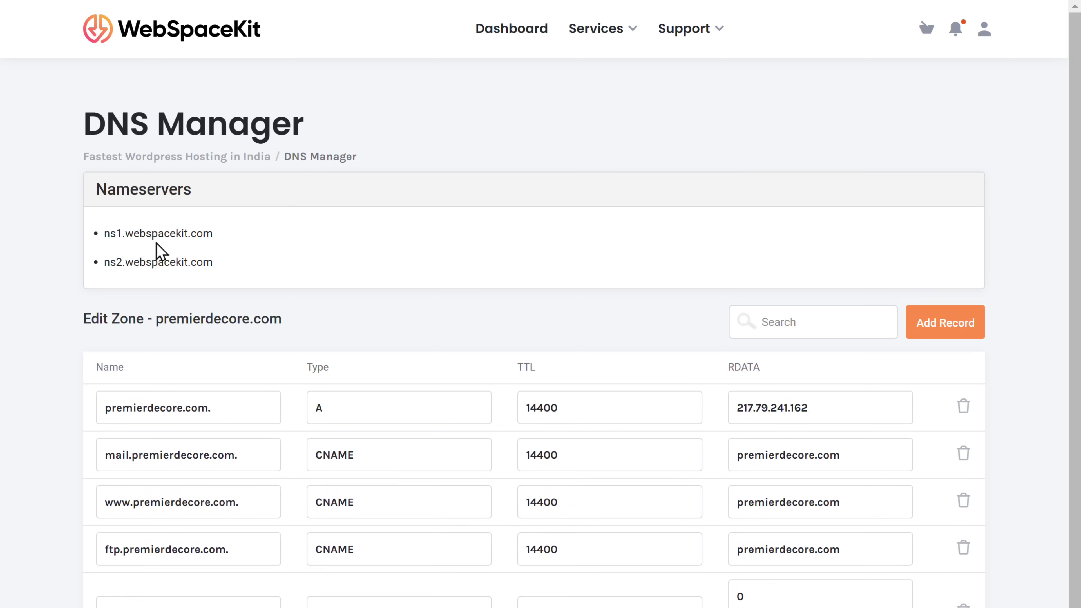
# Change the A record to 23.227.38.65 and the www CNAME to shops.myshopify.com, then save
pyautogui.doubleClick(813, 407)
pyautogui.write('23.227.38.65')
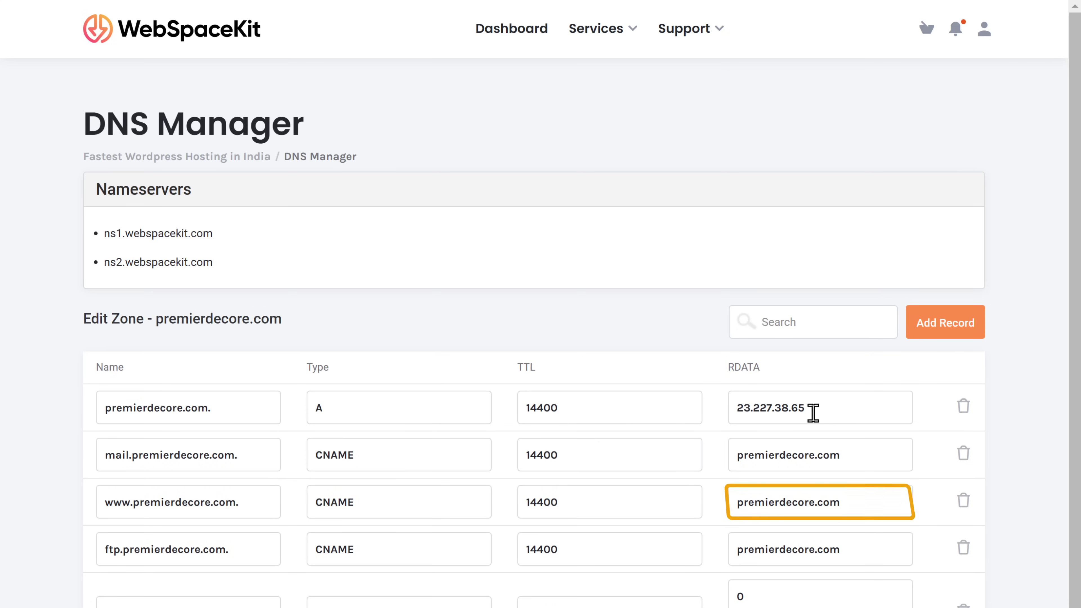
pyautogui.doubleClick(842, 503)
pyautogui.write('shops.m')
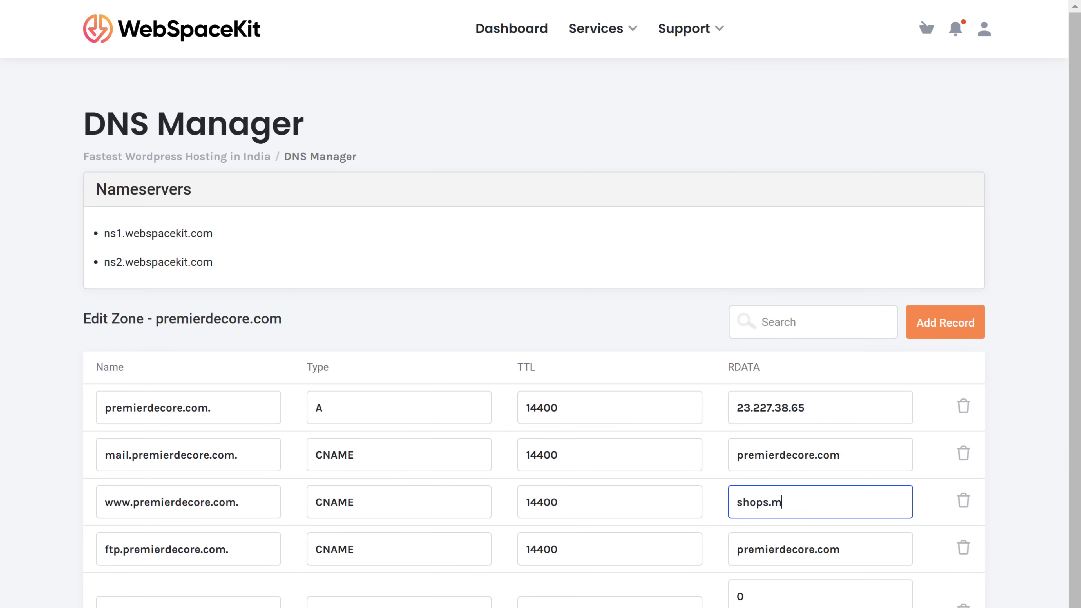
pyautogui.write('yshopify.com')
pyautogui.scroll(-5, 540, 304)
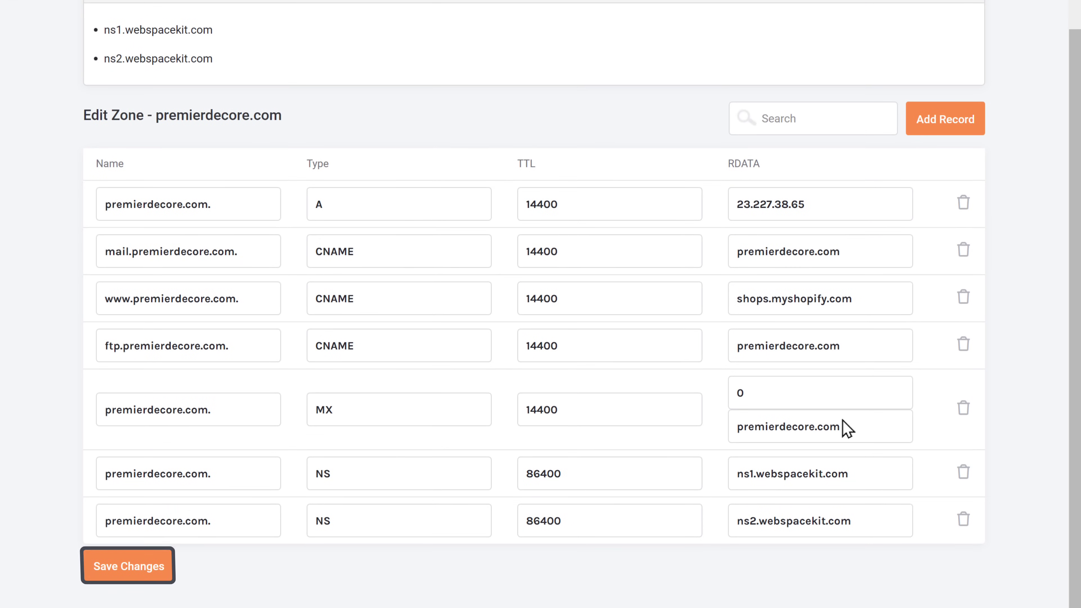
pyautogui.click(129, 573)
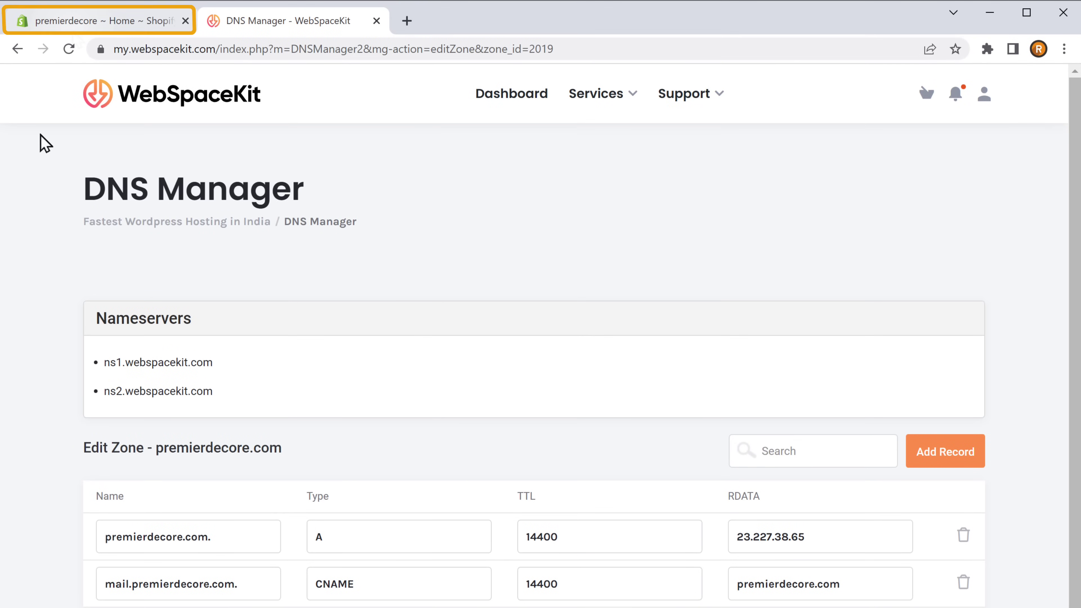
pyautogui.click(72, 30)
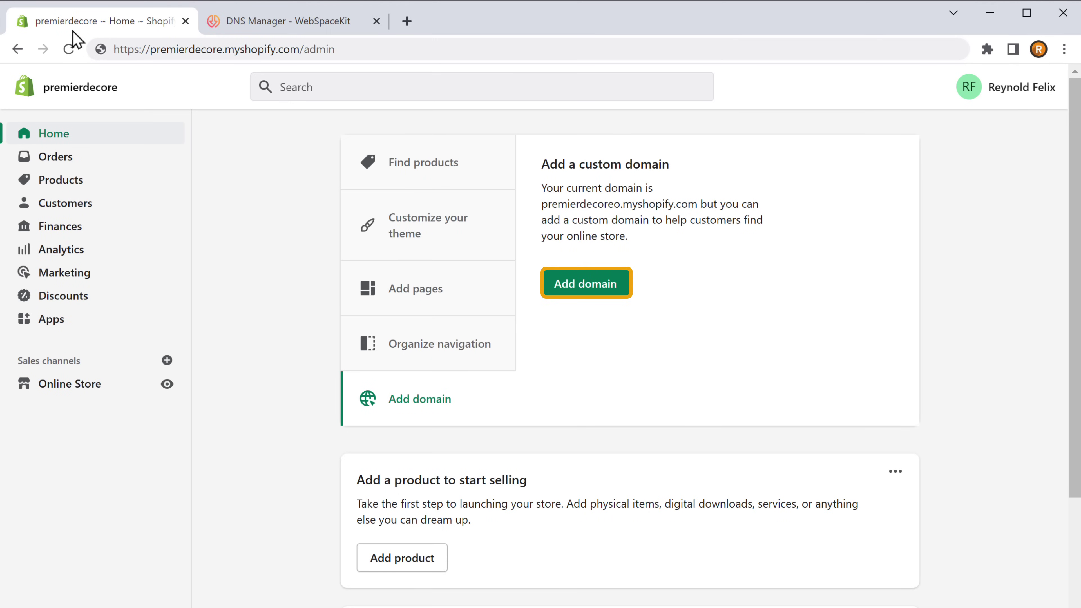
pyautogui.click(590, 300)
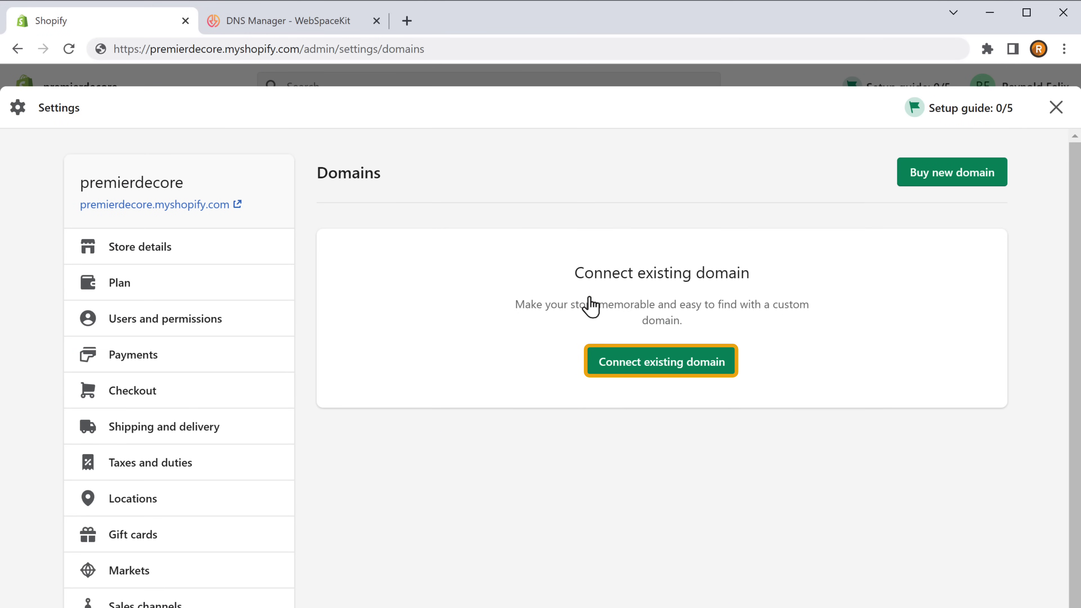
pyautogui.click(661, 375)
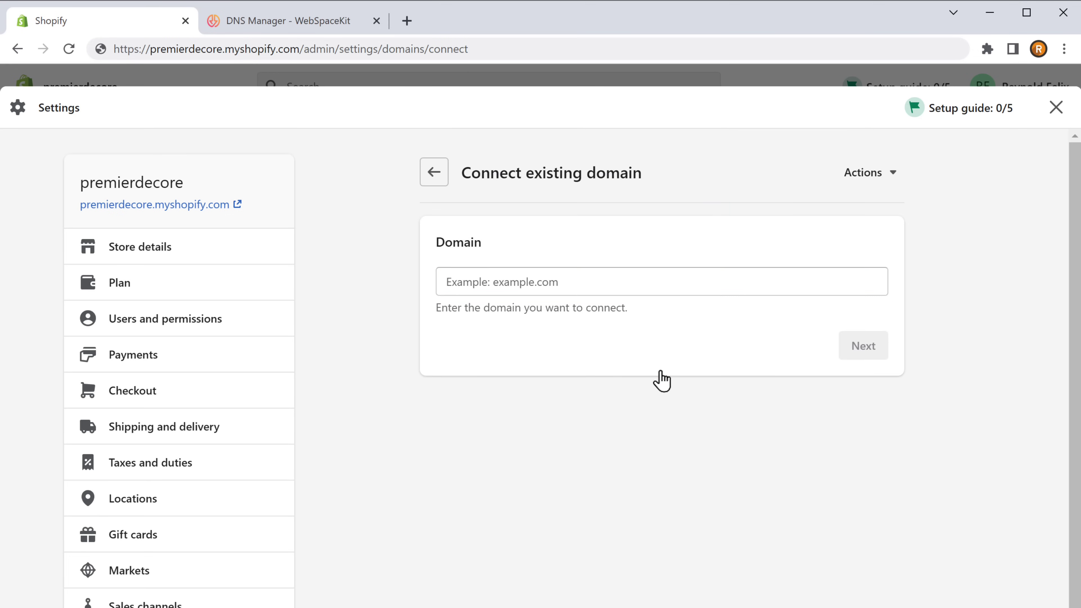
pyautogui.click(443, 281)
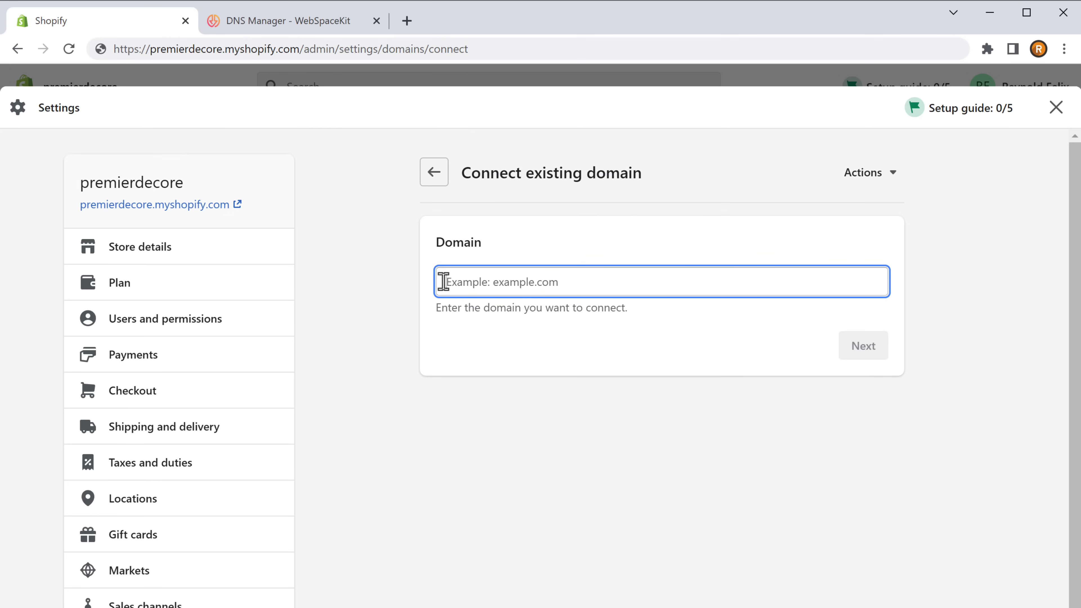
pyautogui.write('www.premierdecore.com')
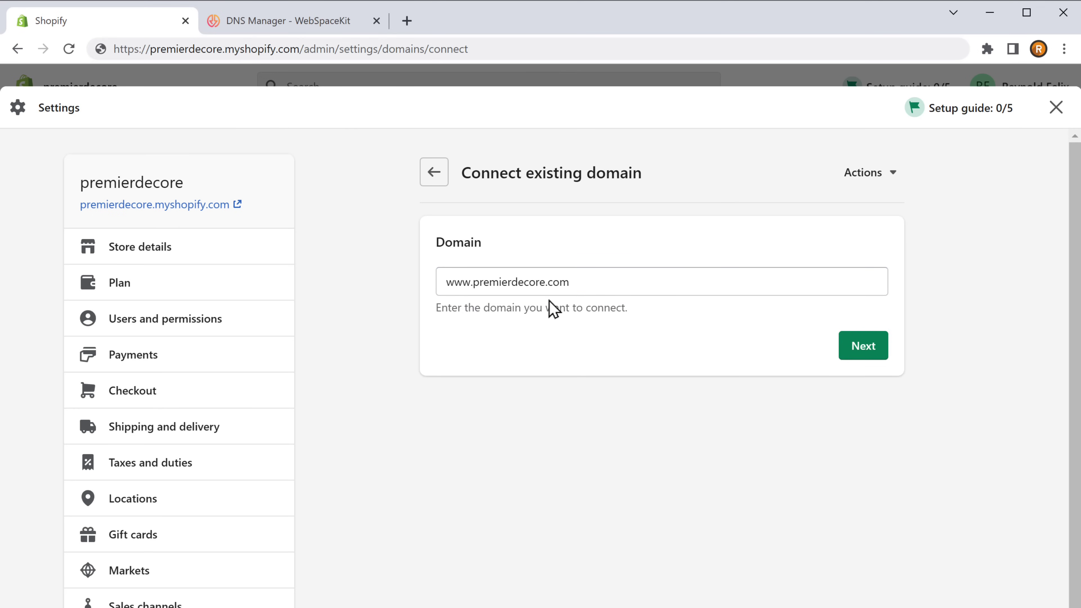
pyautogui.click(864, 354)
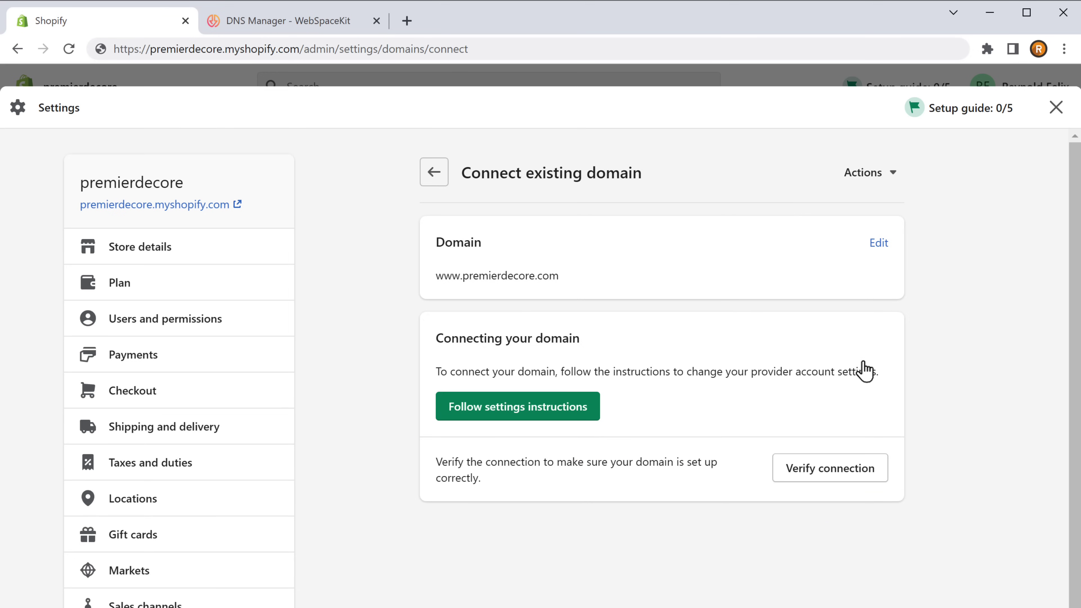
pyautogui.click(833, 473)
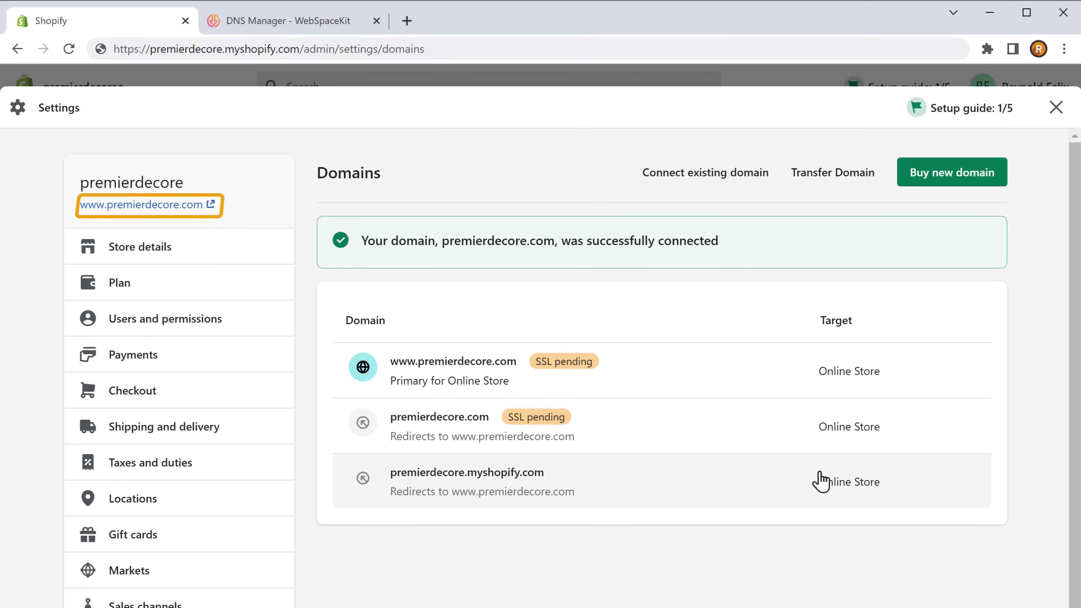
pyautogui.click(137, 208)
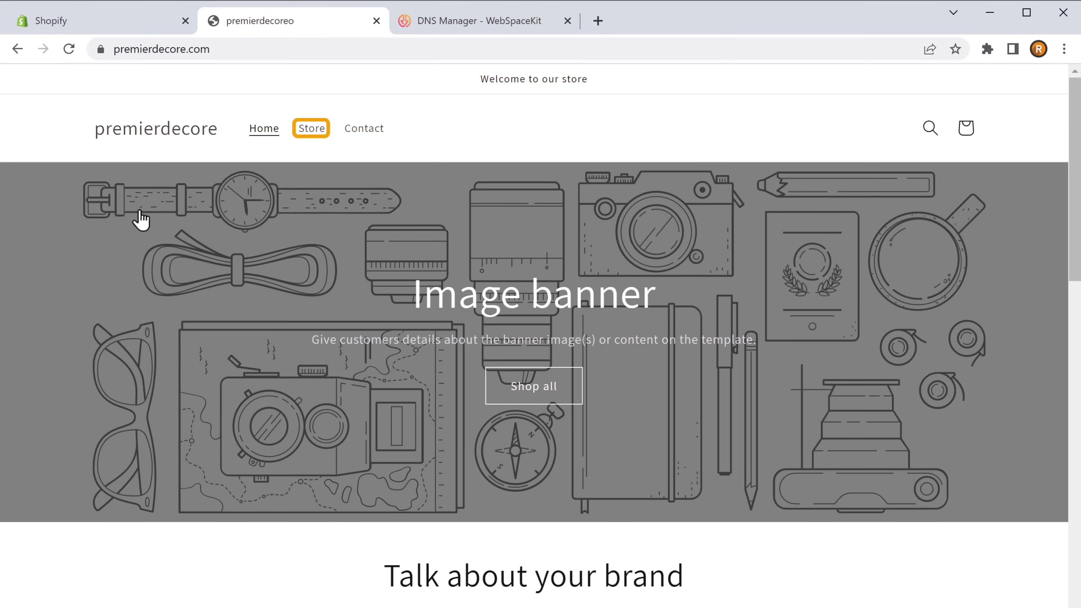
pyautogui.click(312, 138)
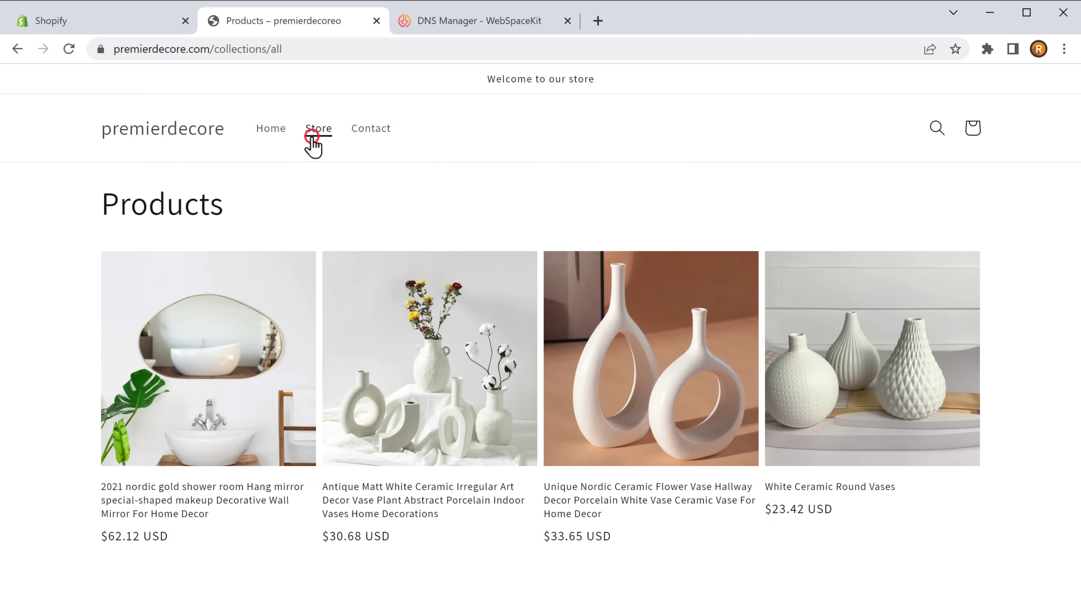
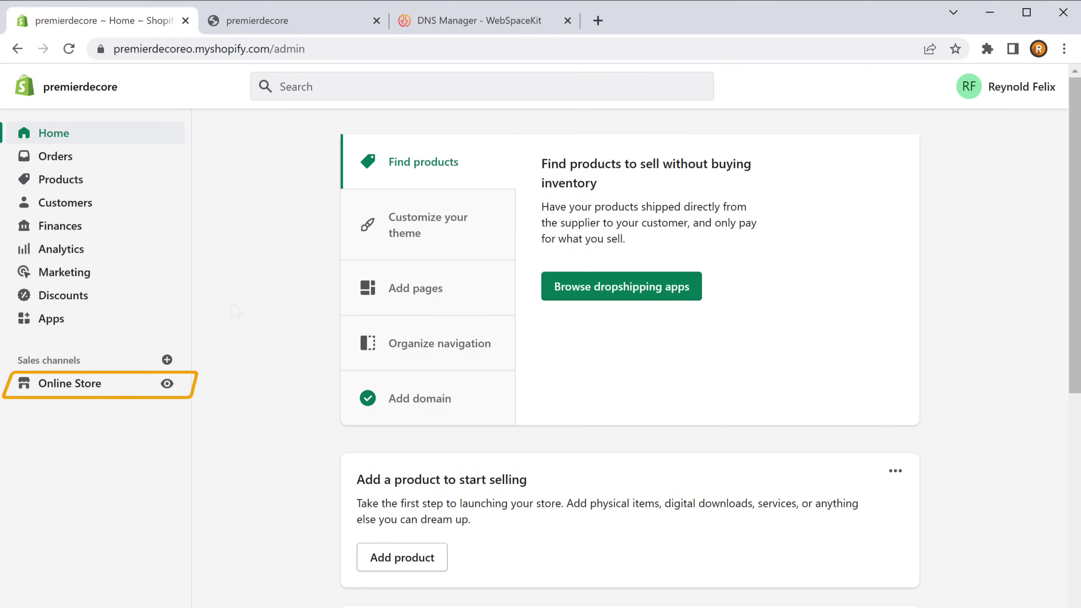
# On the Themes page, browse the free theme library and preview Studio, keeping Dawn as current
pyautogui.click(68, 392)
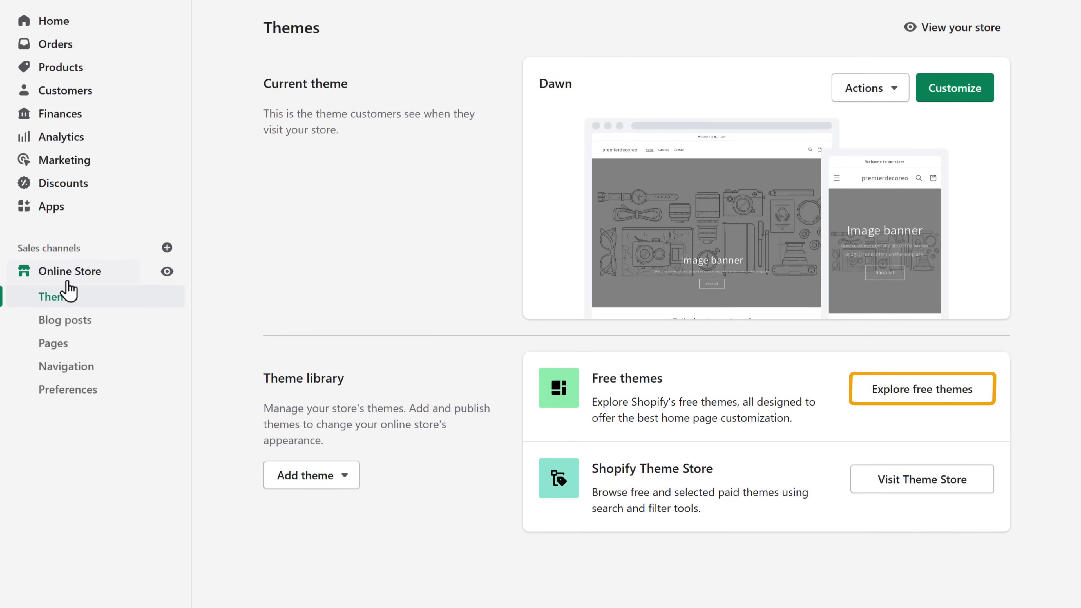
pyautogui.click(926, 400)
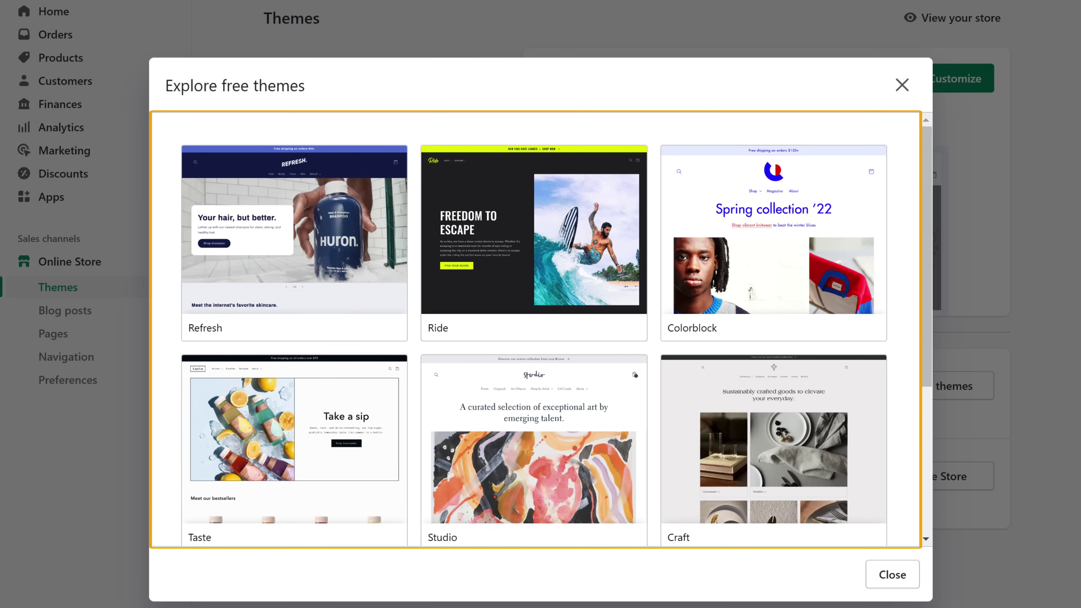
pyautogui.scroll(-2, 925, 400)
pyautogui.scroll(-3, 534, 329)
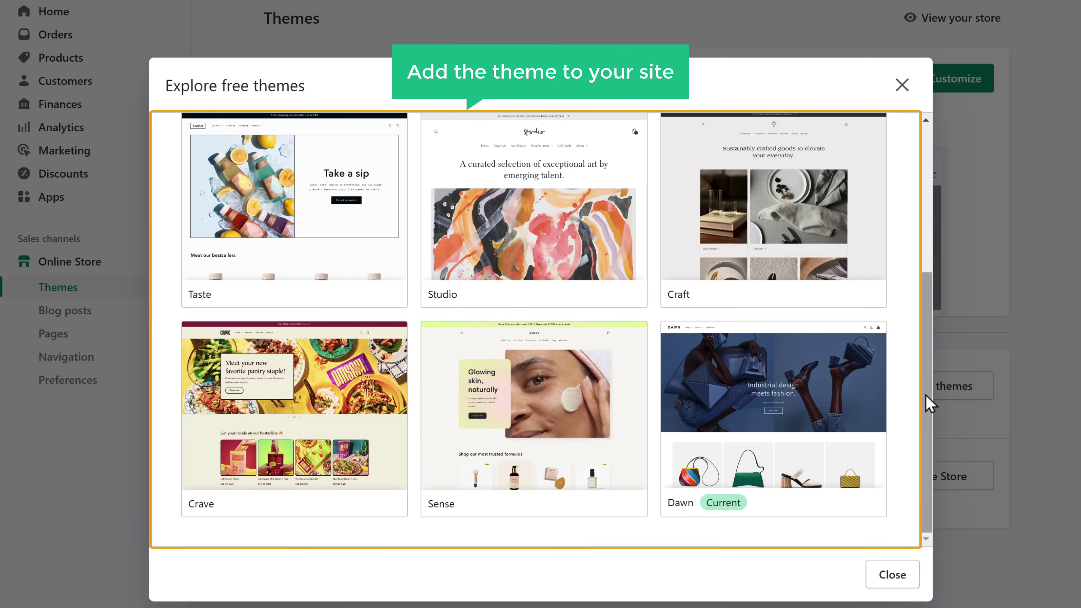
pyautogui.click(537, 239)
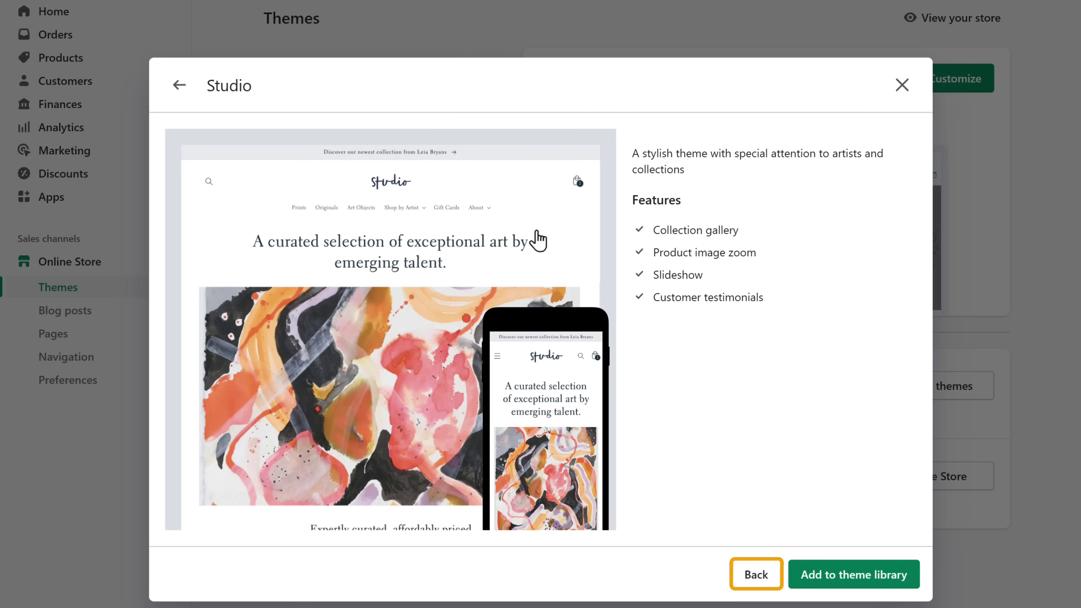
pyautogui.click(755, 581)
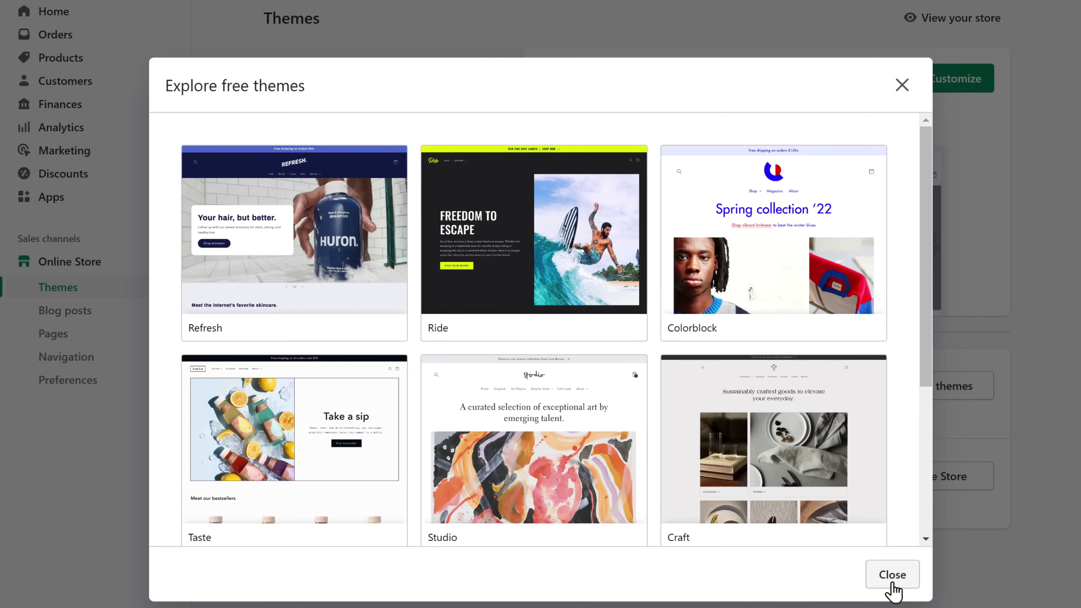
pyautogui.click(892, 581)
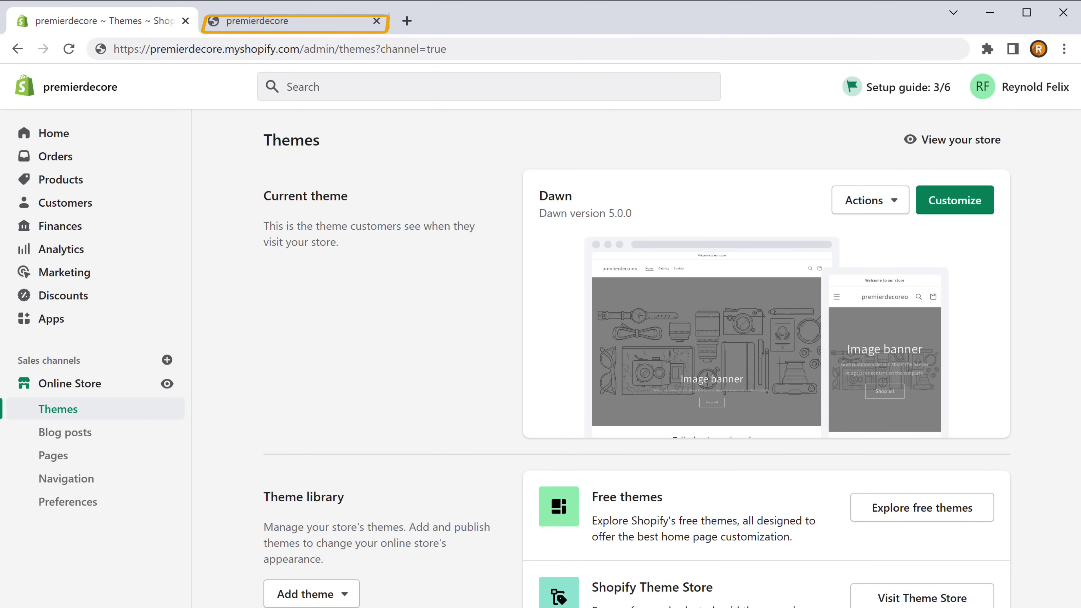
# From the premierdecore storefront, open the home page in the Dawn theme editor
pyautogui.click(261, 28)
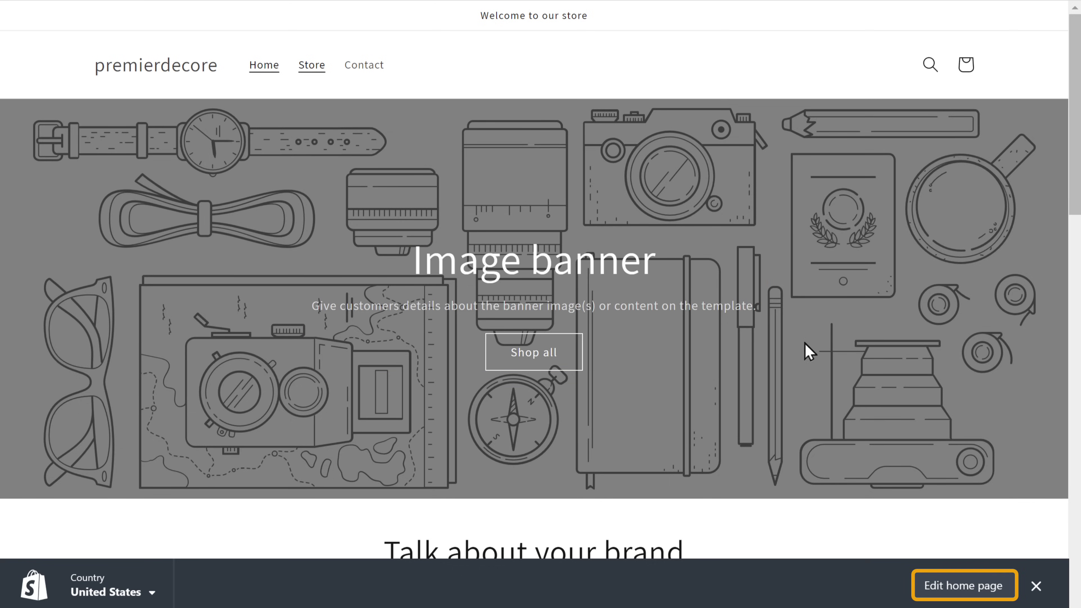
pyautogui.click(966, 590)
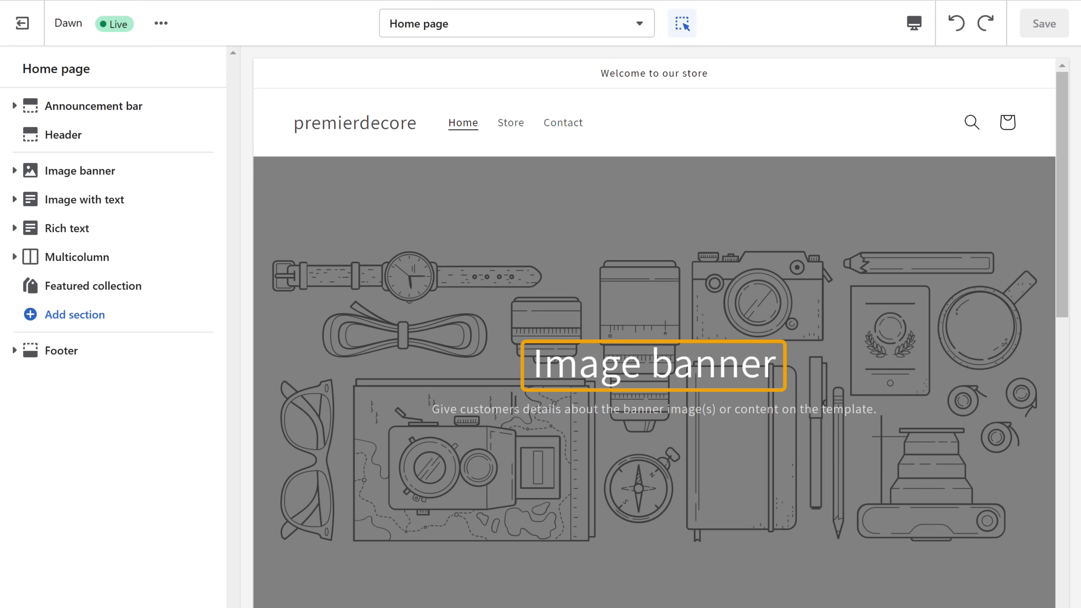
# Change the banner heading to 'Design your home with passion'
pyautogui.click(646, 366)
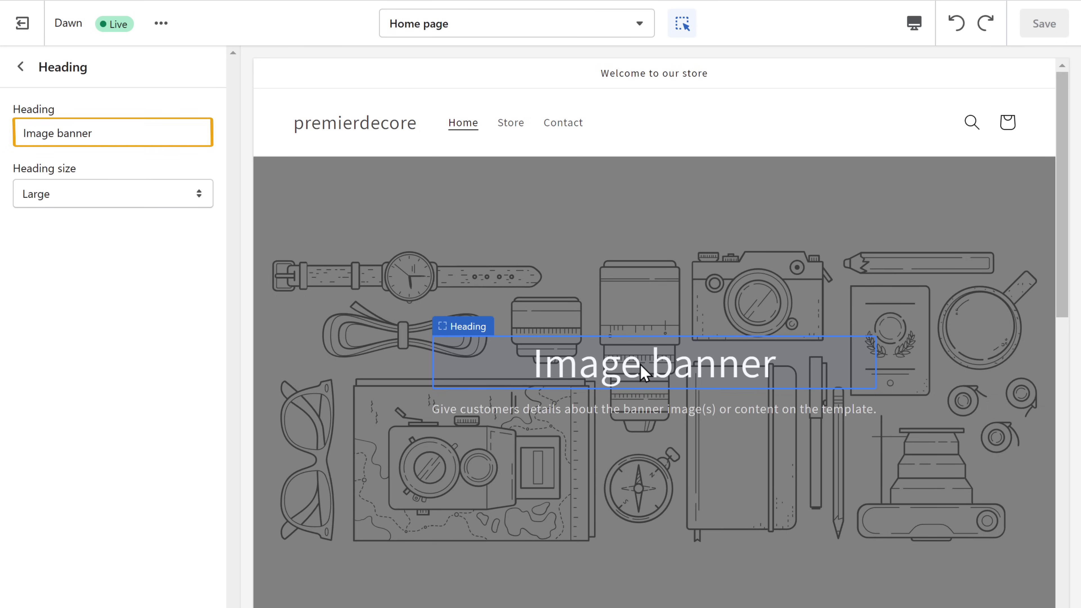
pyautogui.tripleClick(95, 133)
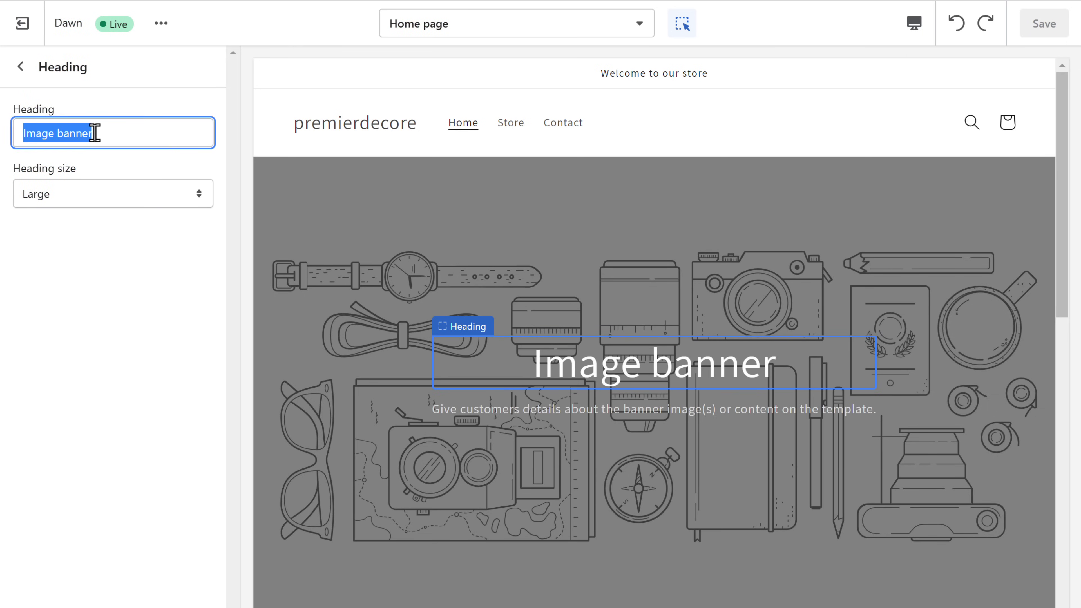
pyautogui.write('Design your home with passion')
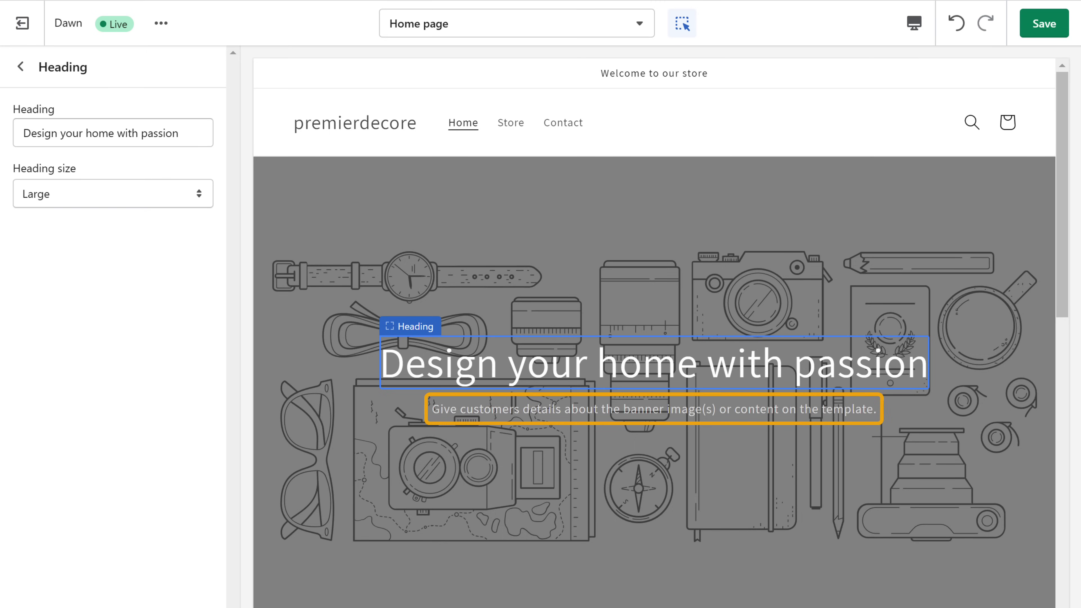
# Replace the banner description with 'From contemporary lighting such as lamps and candle holders'
pyautogui.click(628, 410)
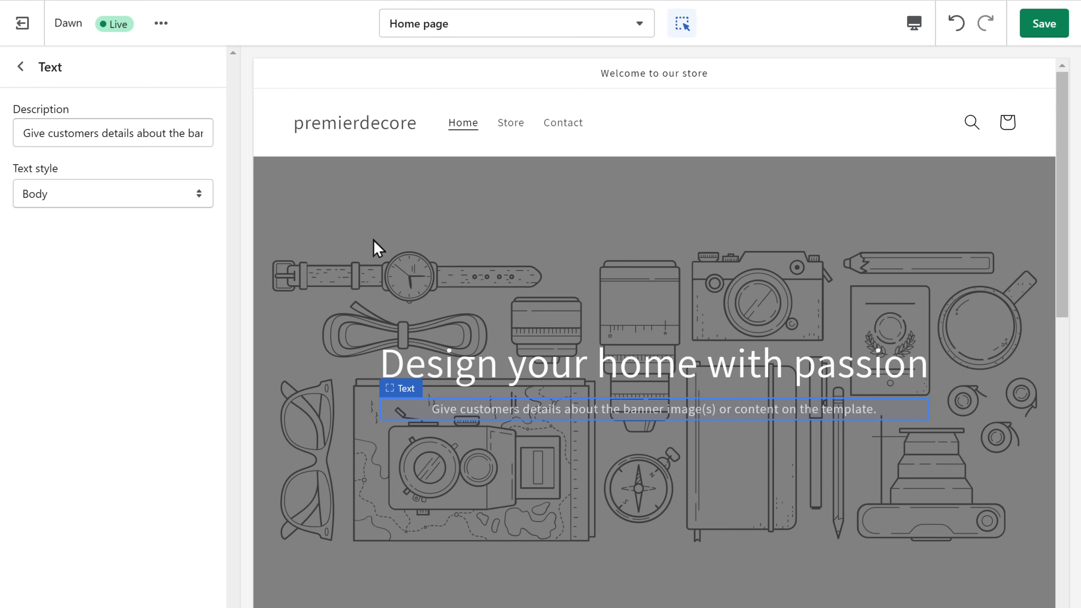
pyautogui.tripleClick(202, 133)
pyautogui.write('From contemporary lighting such as lamps and candle holders')
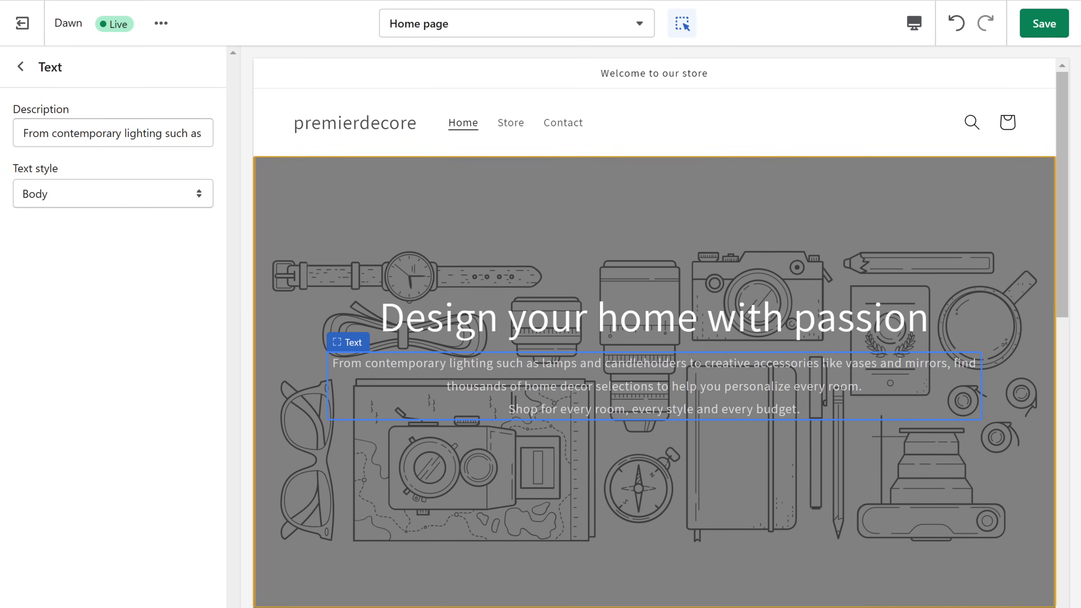
pyautogui.click(658, 233)
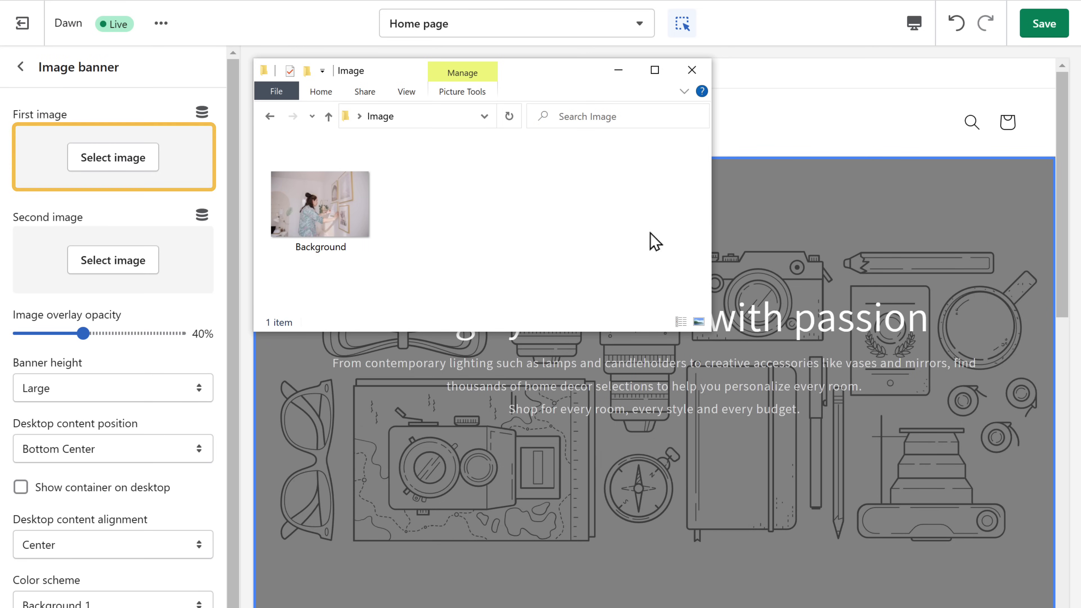
# Set the Background photo as the image banner's first image
pyautogui.click(316, 208)
pyautogui.moveTo(316, 209); pyautogui.dragTo(112, 158)
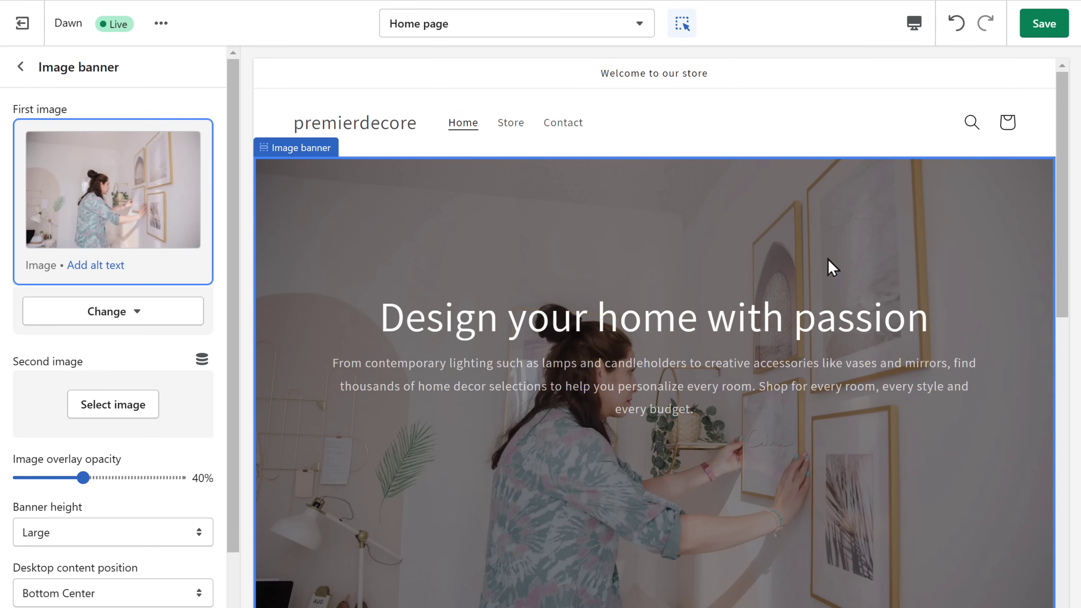
pyautogui.moveTo(1064, 301); pyautogui.dragTo(1064, 498)
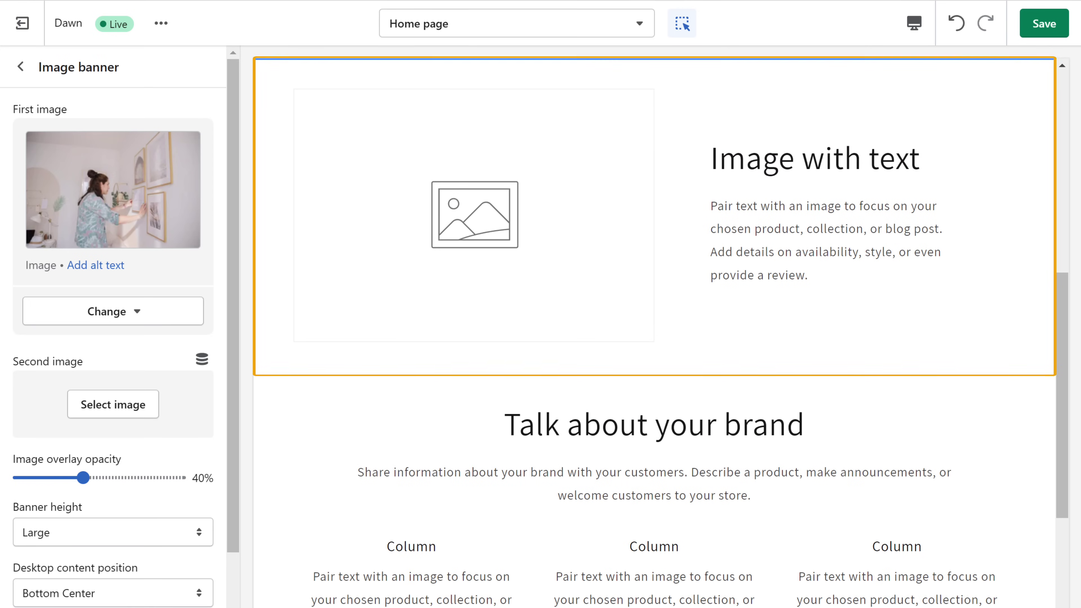
# Add the room photo to the Image with text section
pyautogui.click(476, 261)
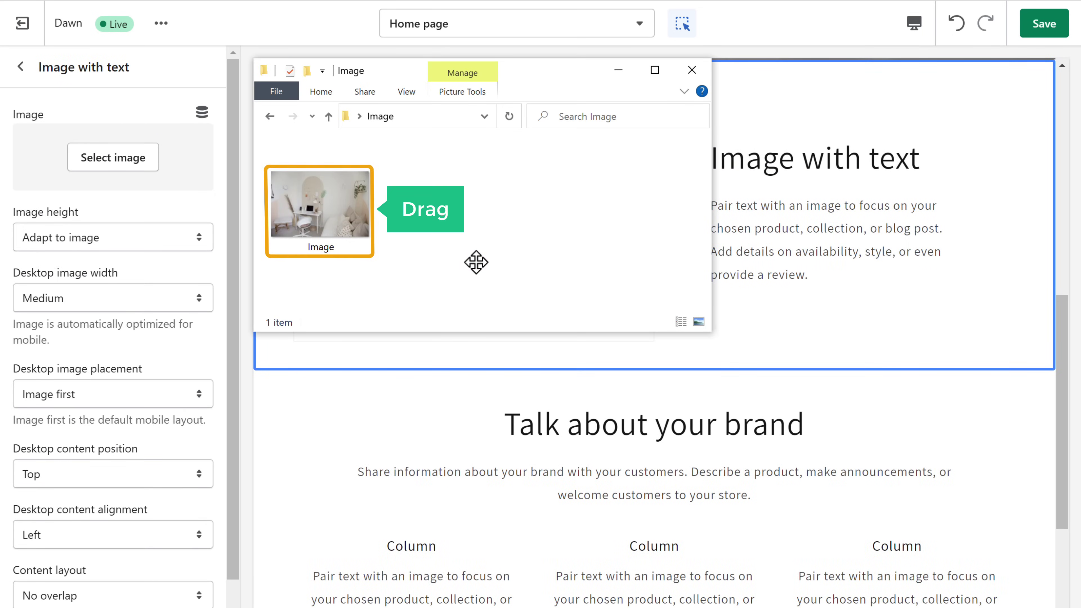
pyautogui.click(316, 210)
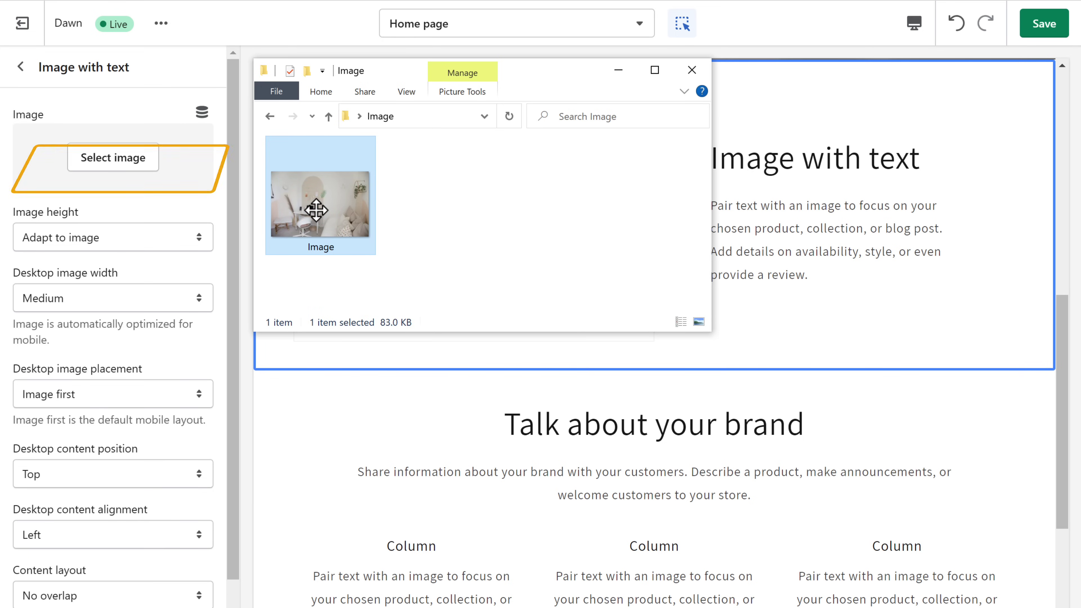
pyautogui.moveTo(316, 209); pyautogui.dragTo(113, 146)
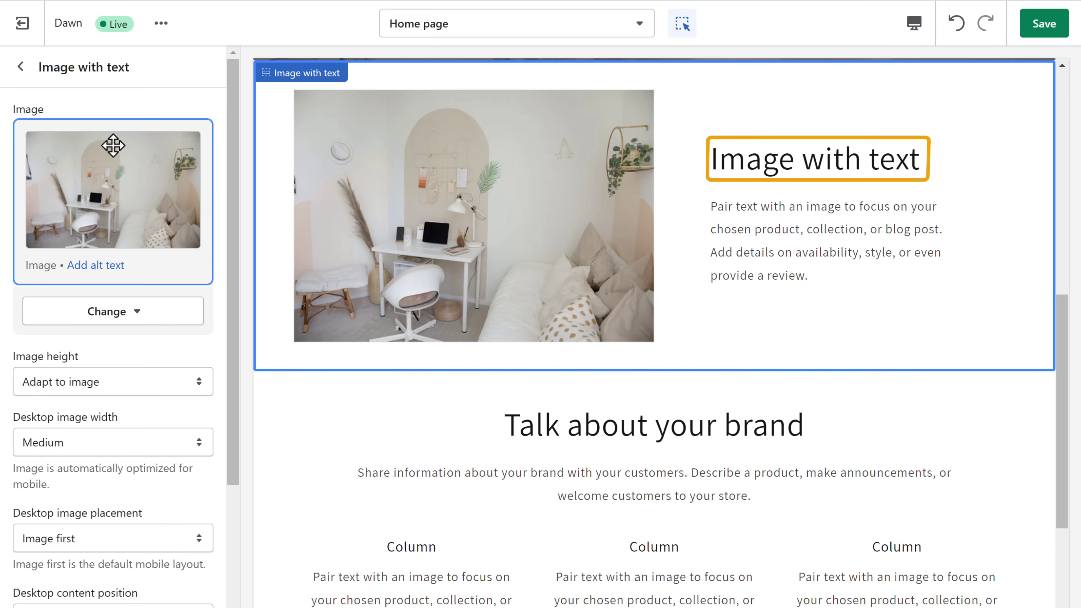
# Change the Image with text heading to 'Built for Home'
pyautogui.click(780, 160)
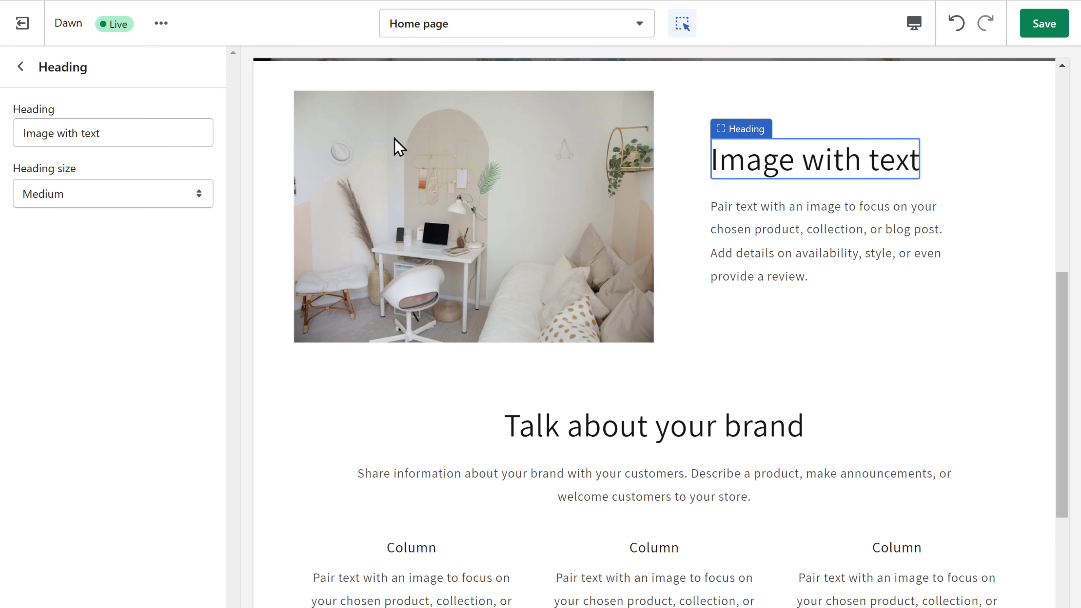
pyautogui.tripleClick(105, 133)
pyautogui.write('Built for Home')
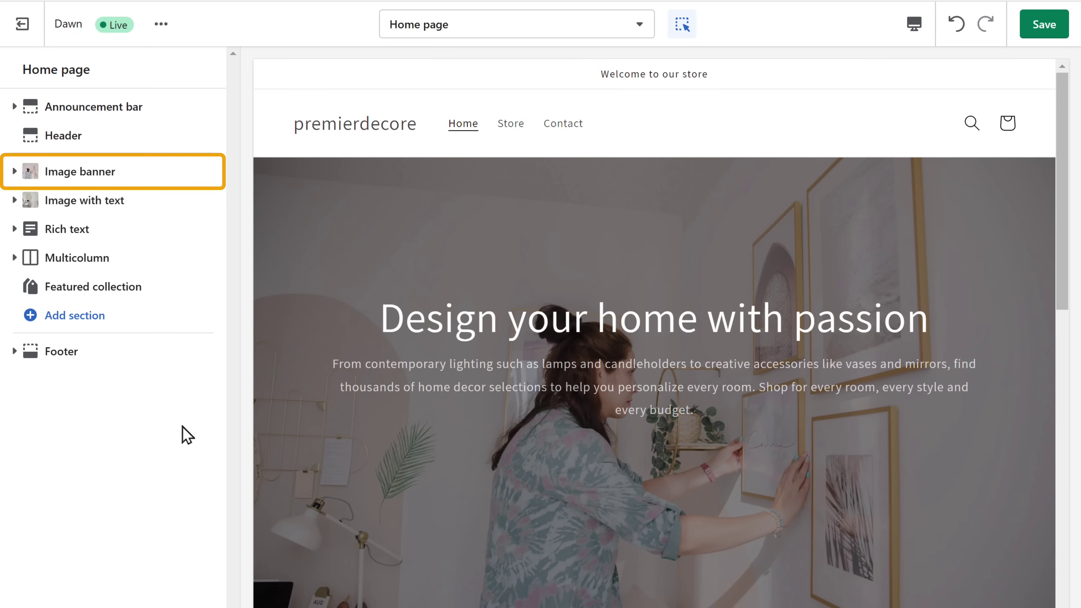
# Add a buttons block to the image banner and set its label to 'Shop'
pyautogui.click(80, 174)
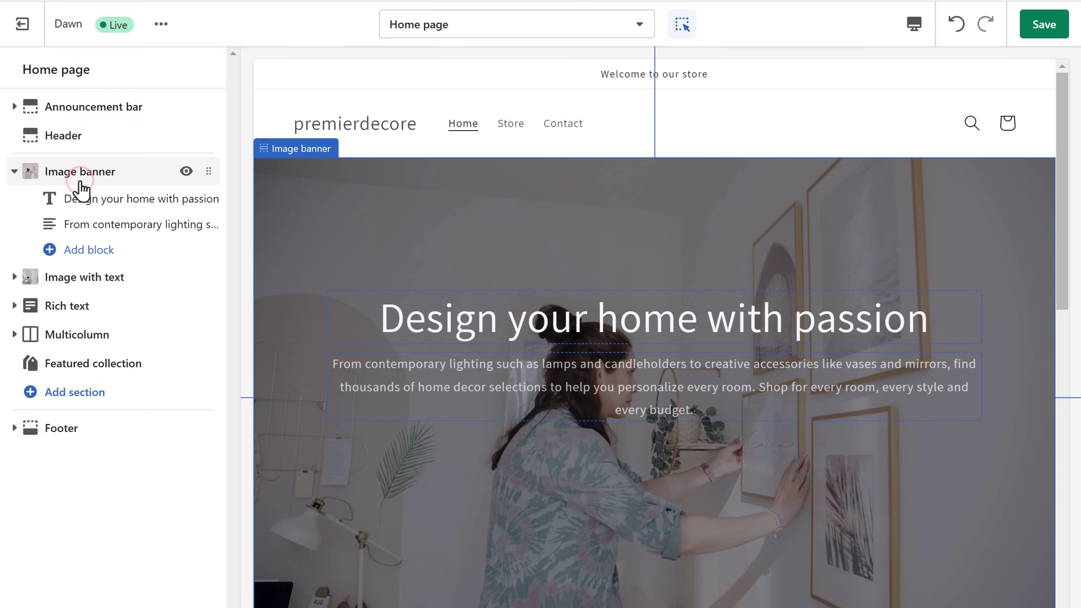
pyautogui.click(87, 255)
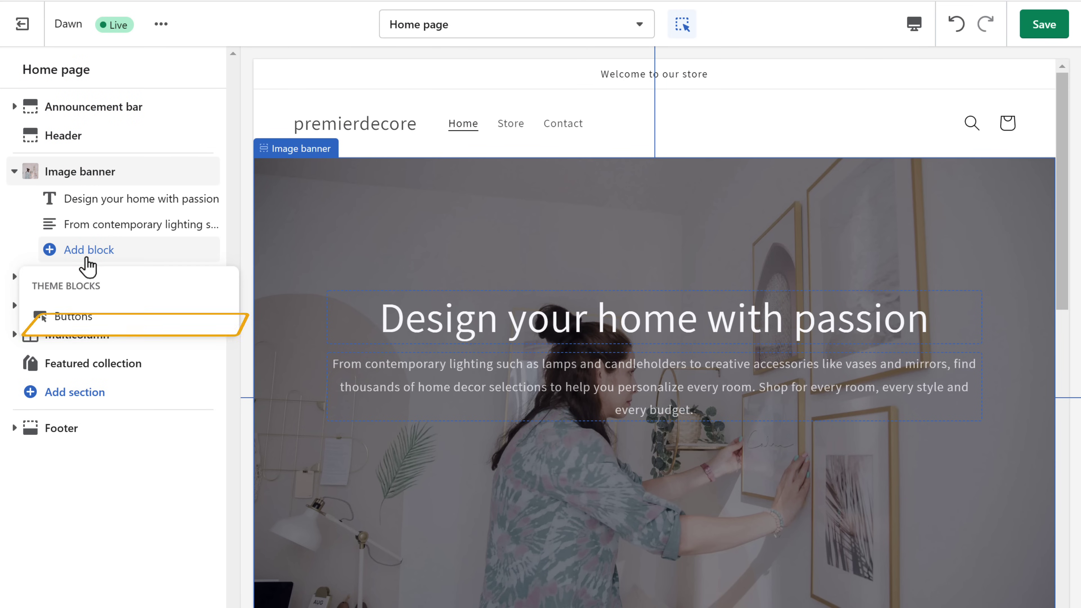
pyautogui.click(70, 326)
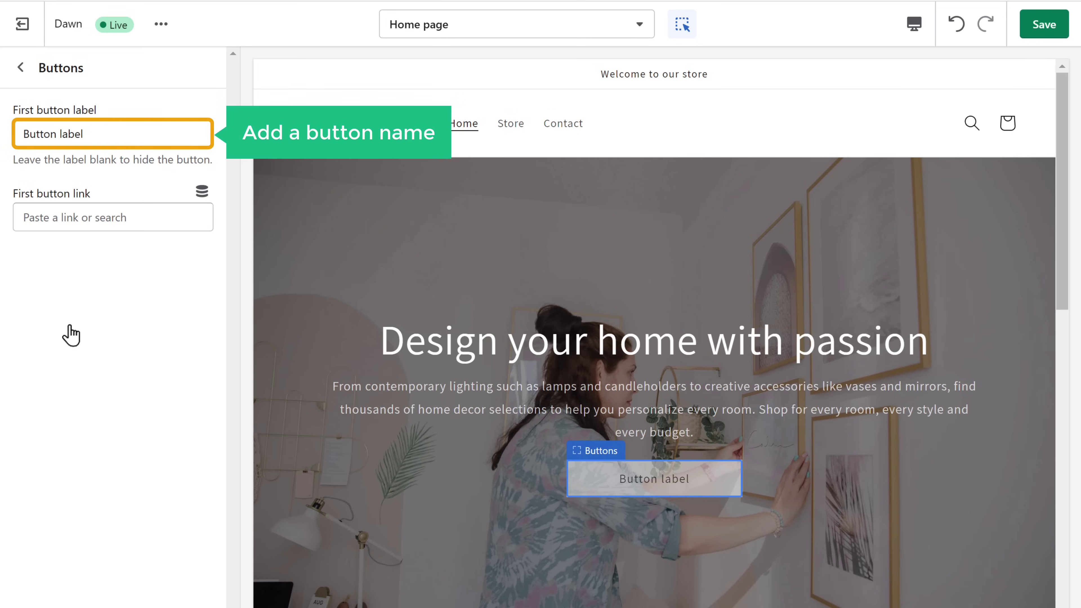
pyautogui.tripleClick(84, 129)
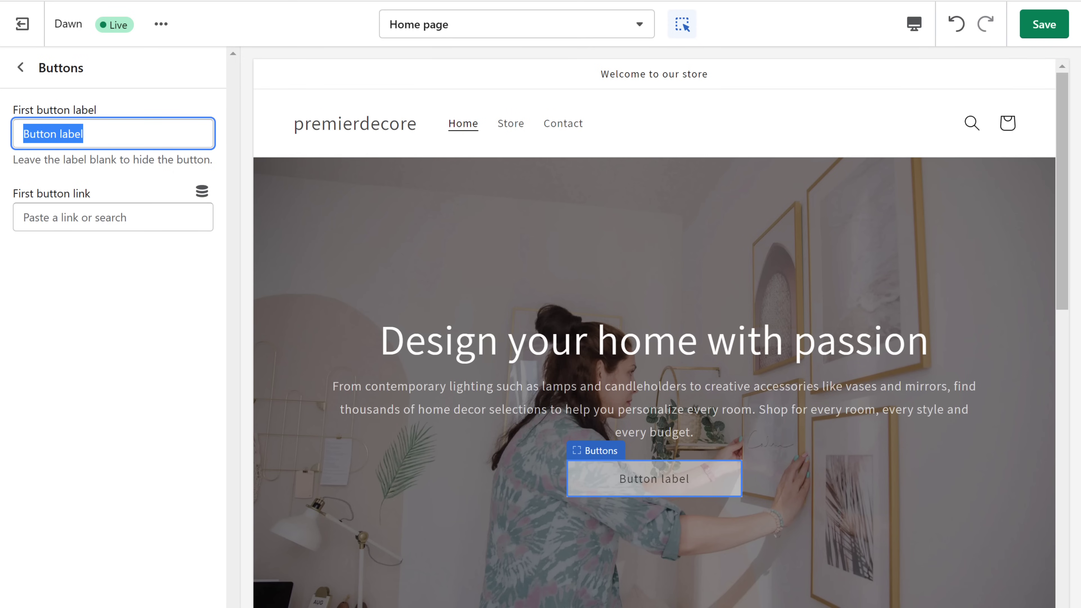
pyautogui.write('Shop Now')
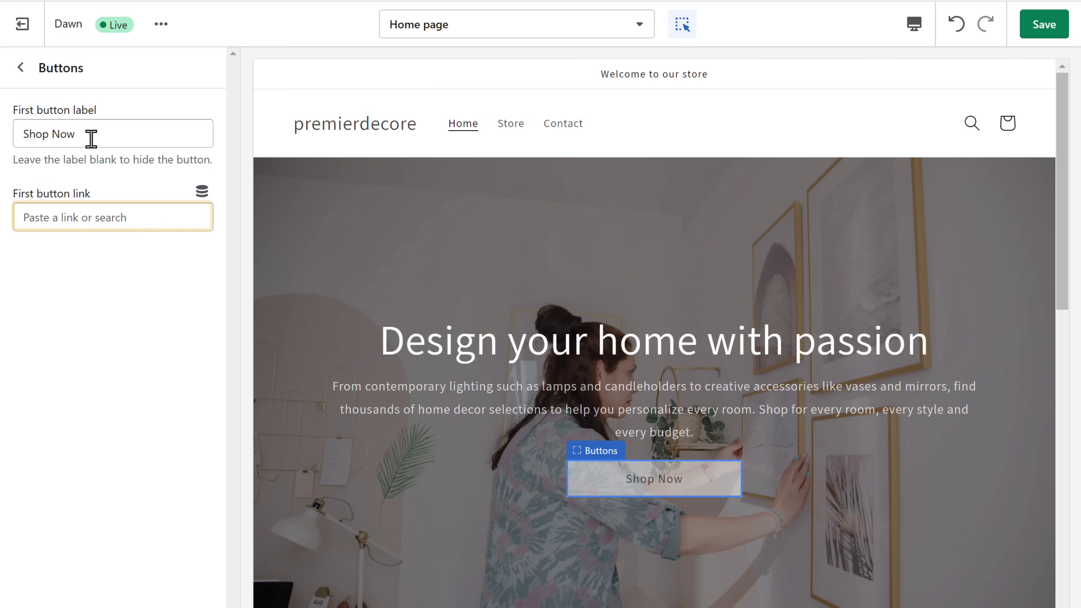
# Link the banner button to All products and save the theme
pyautogui.click(131, 216)
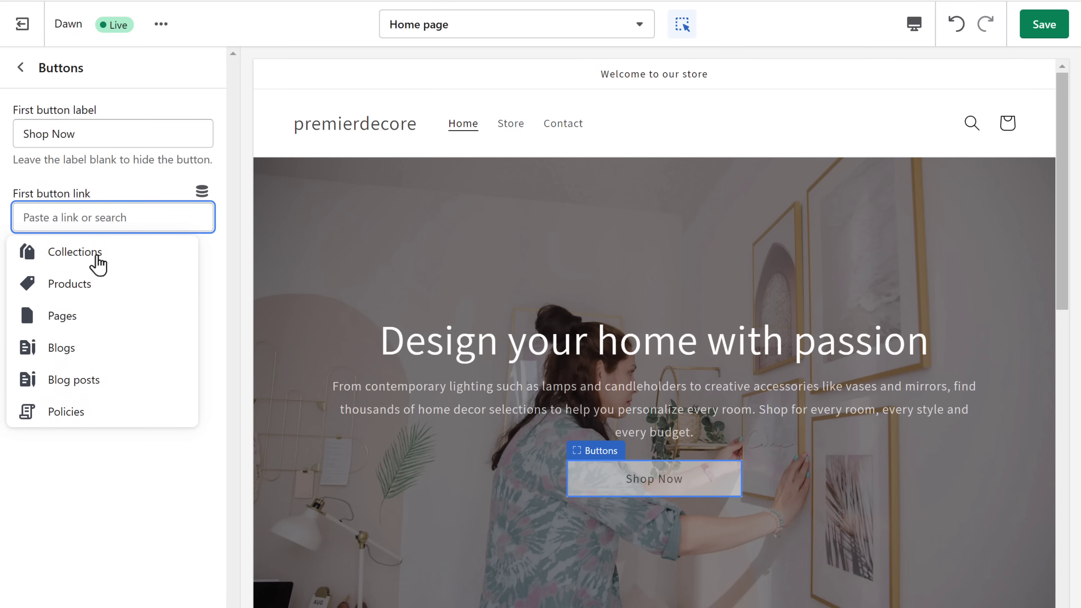
pyautogui.click(68, 291)
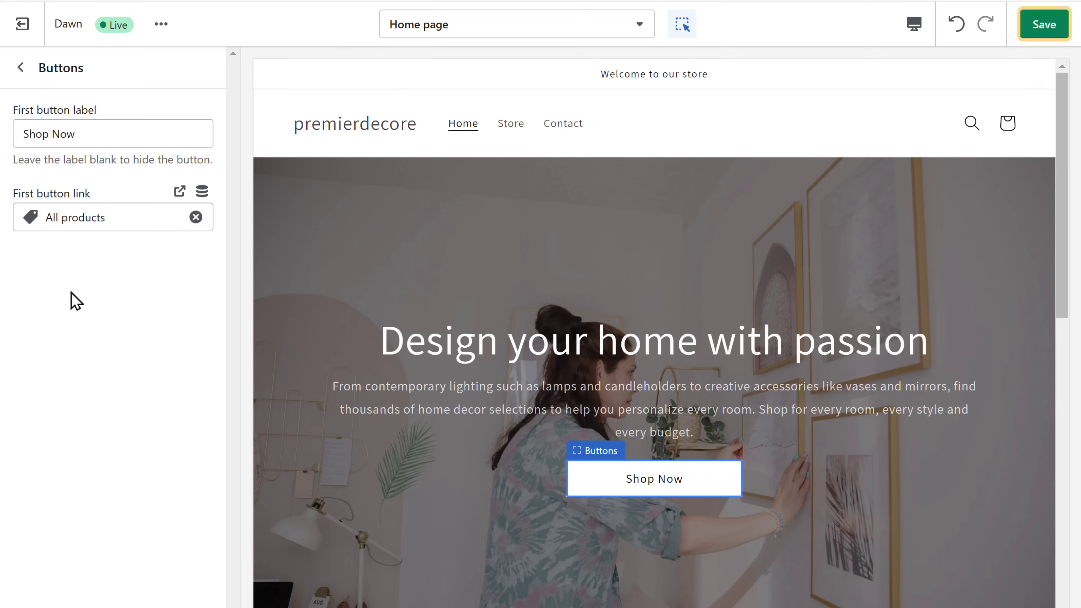
pyautogui.click(1043, 35)
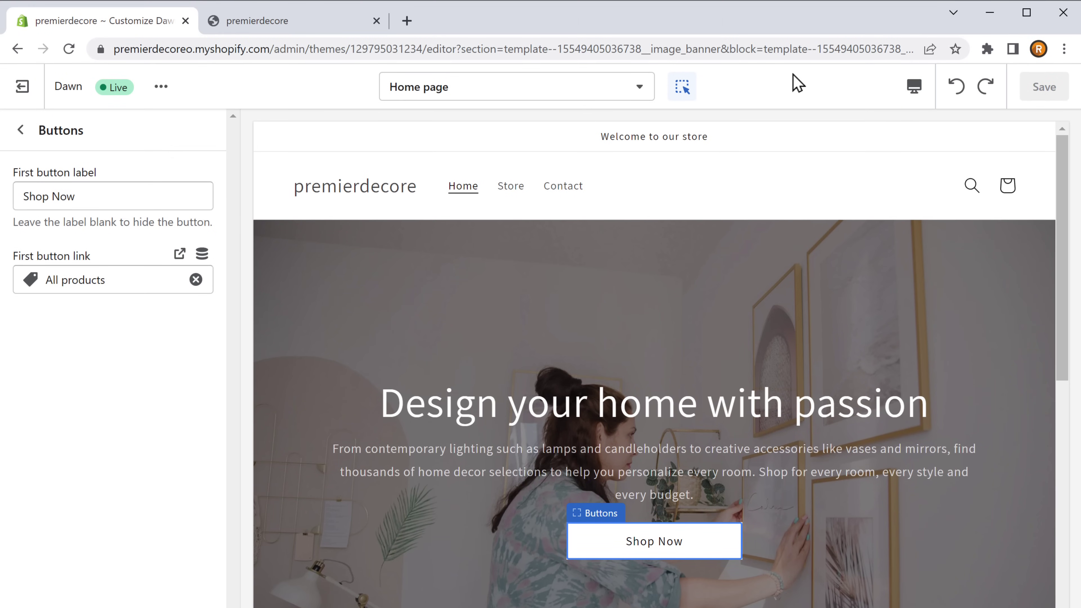
# Reload the live store and scroll to Featured products, still showing placeholder $19.99 items
pyautogui.click(254, 29)
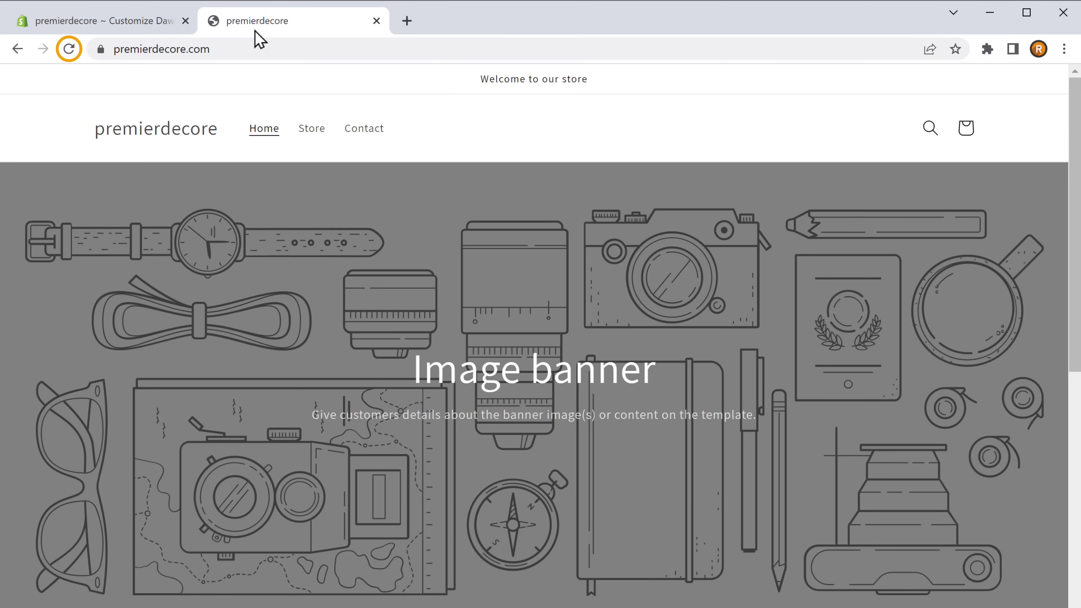
pyautogui.click(69, 51)
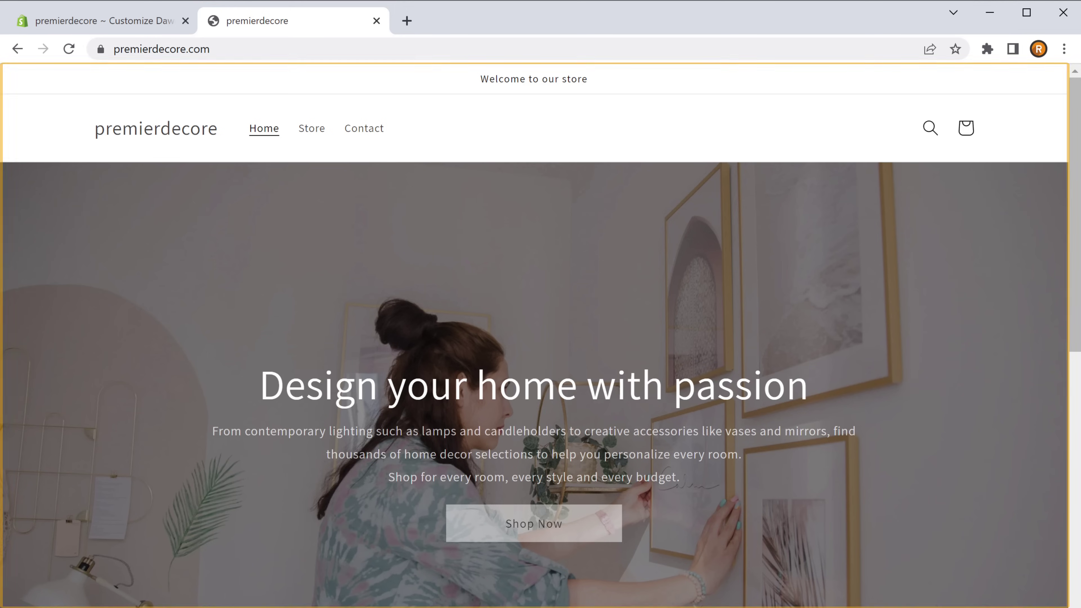
pyautogui.scroll(-10, 535, 335)
pyautogui.scroll(-10, 535, 335)
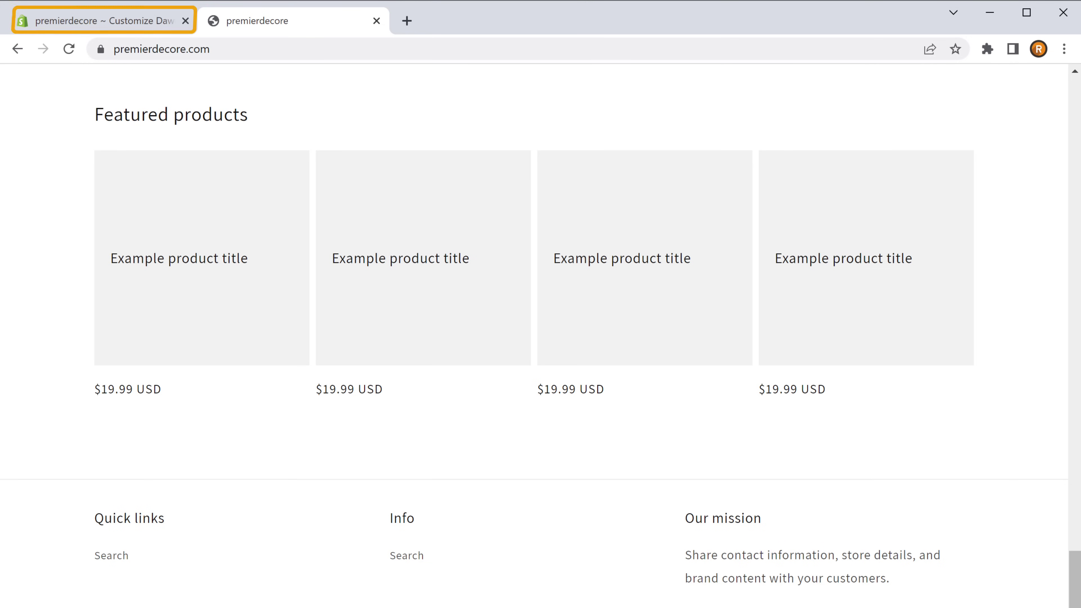
# Switch the Featured collection section to the Home page collection and save the theme
pyautogui.click(101, 29)
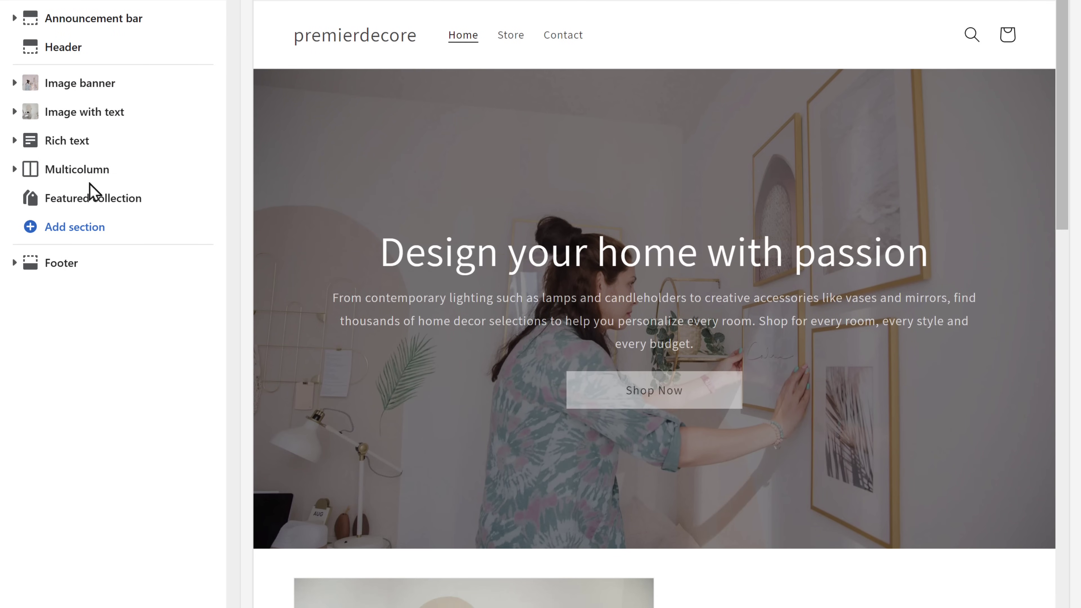
pyautogui.click(84, 208)
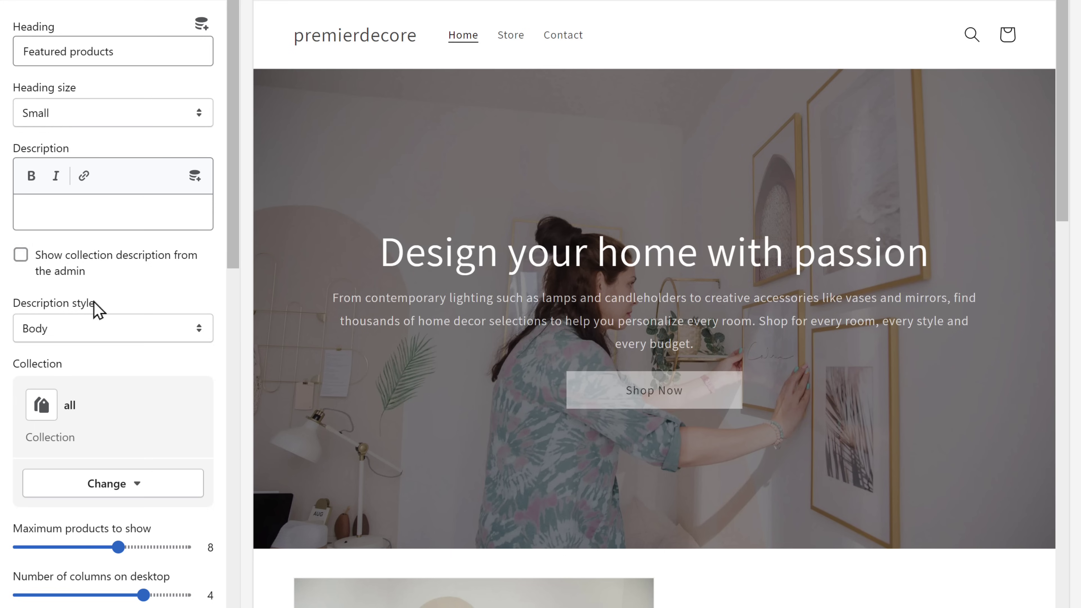
pyautogui.click(111, 491)
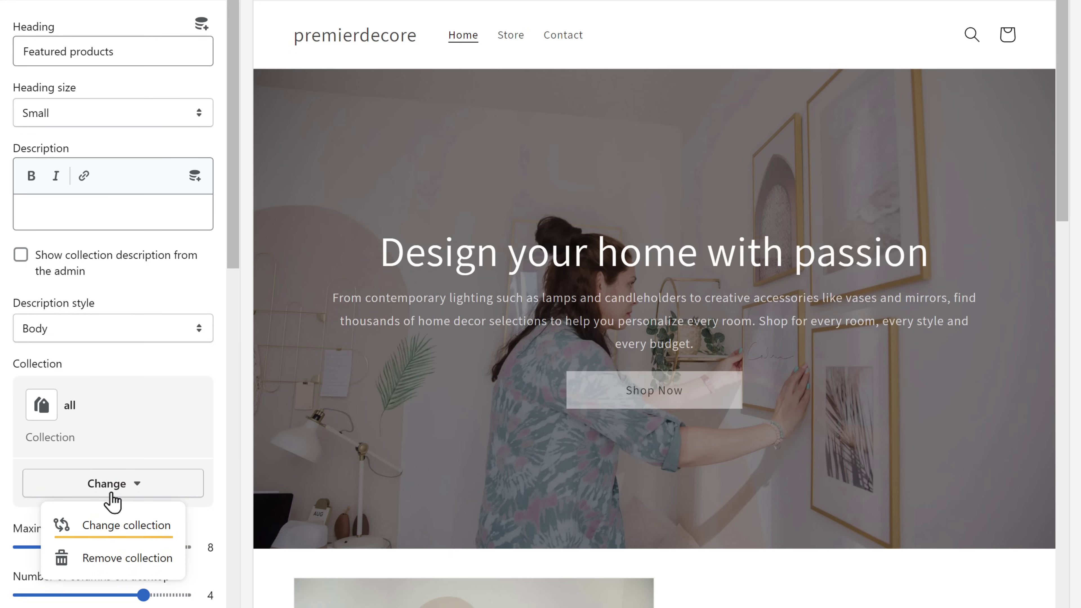
pyautogui.click(123, 535)
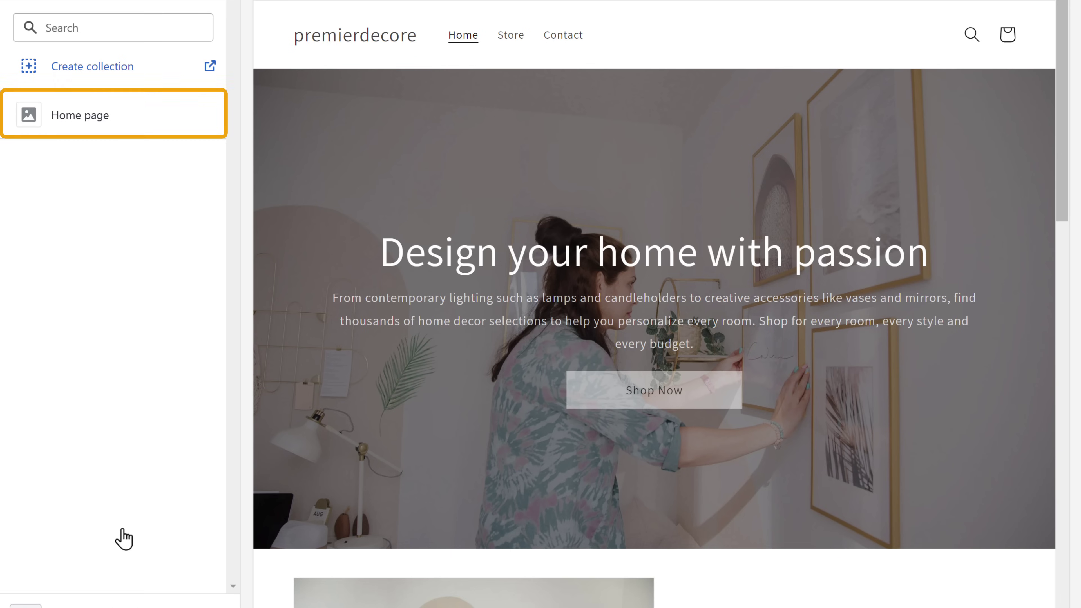
pyautogui.click(84, 130)
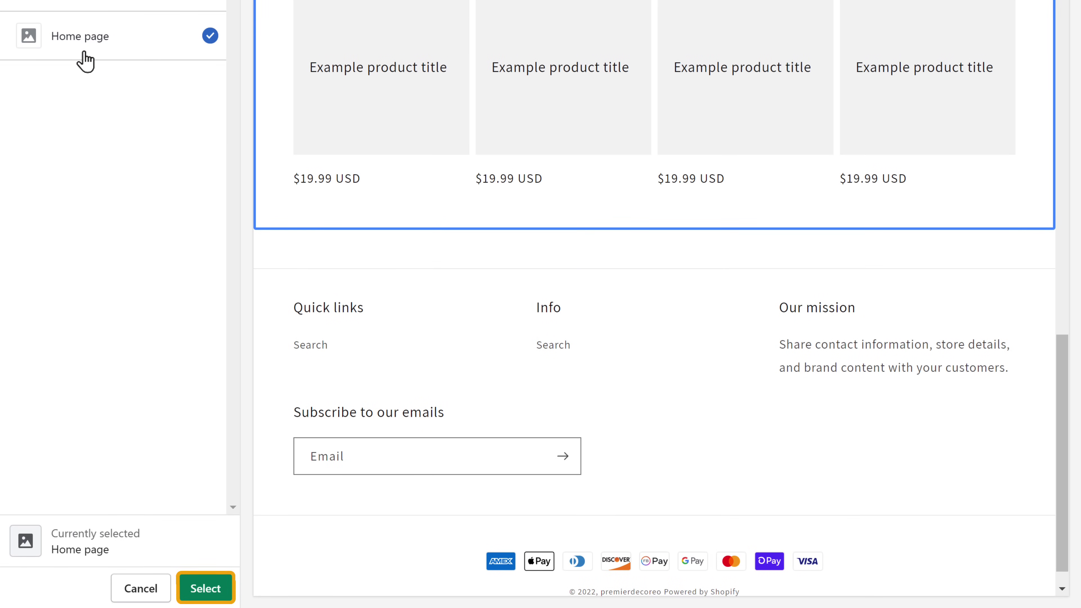
pyautogui.click(205, 588)
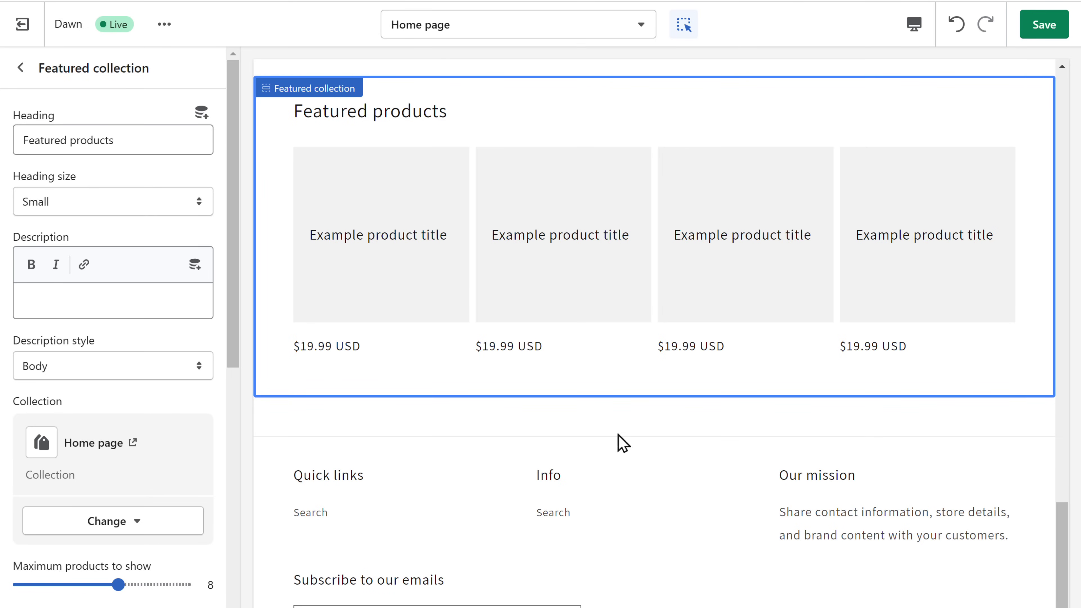
pyautogui.click(1046, 31)
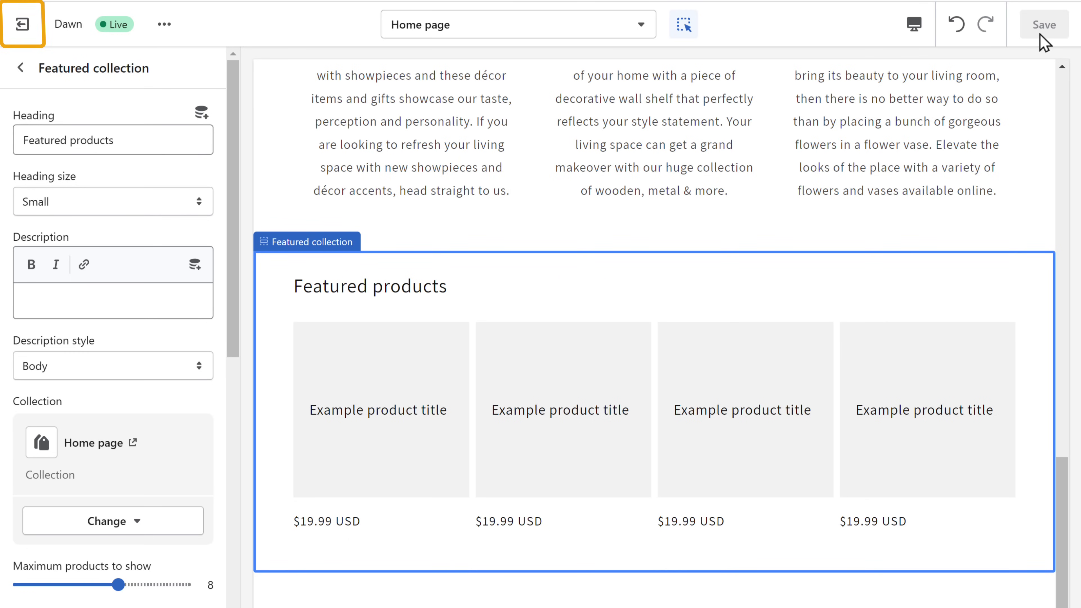
# Exit the theme editor and open the Home page collection under Products > Collections
pyautogui.click(33, 40)
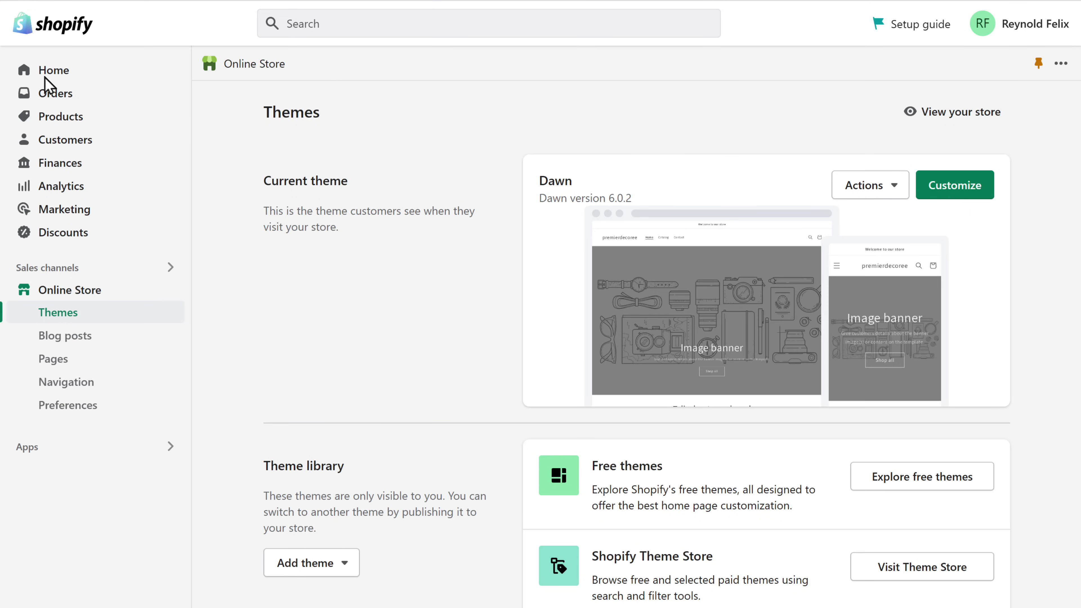
pyautogui.click(60, 124)
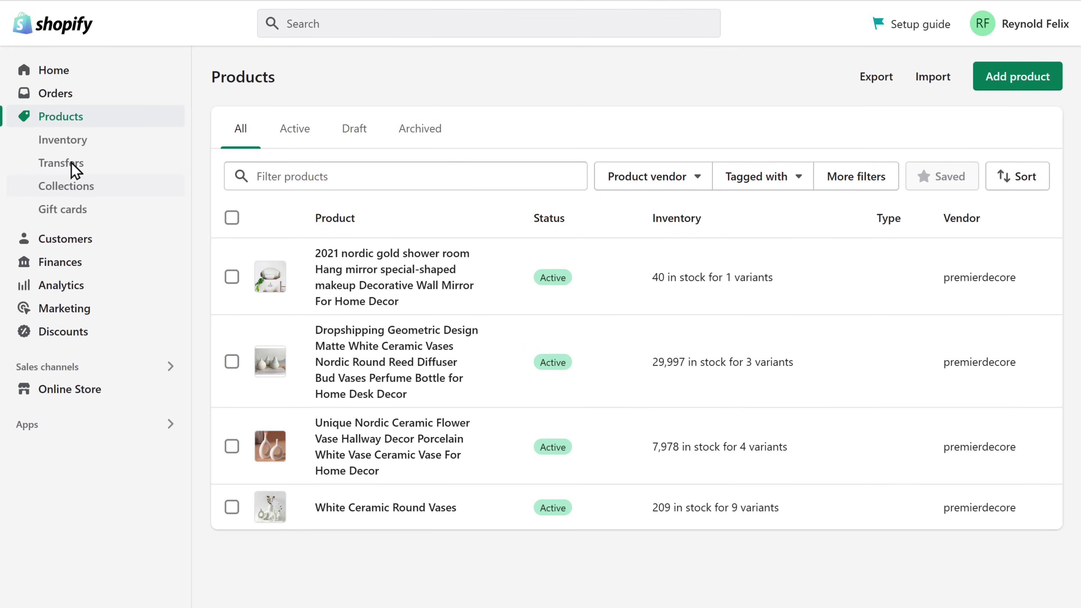
pyautogui.click(79, 190)
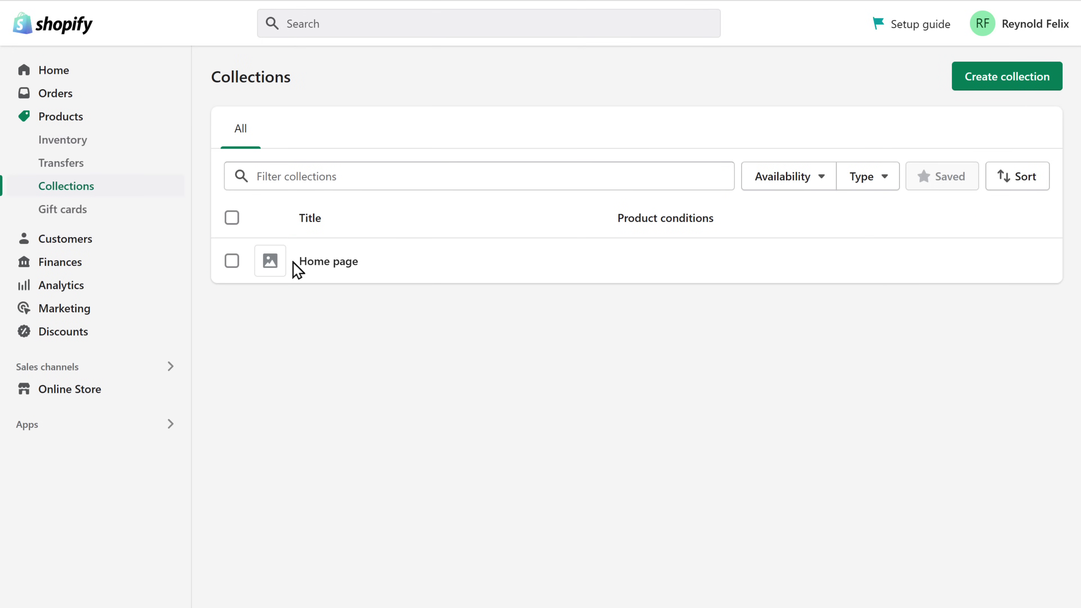
pyautogui.click(310, 265)
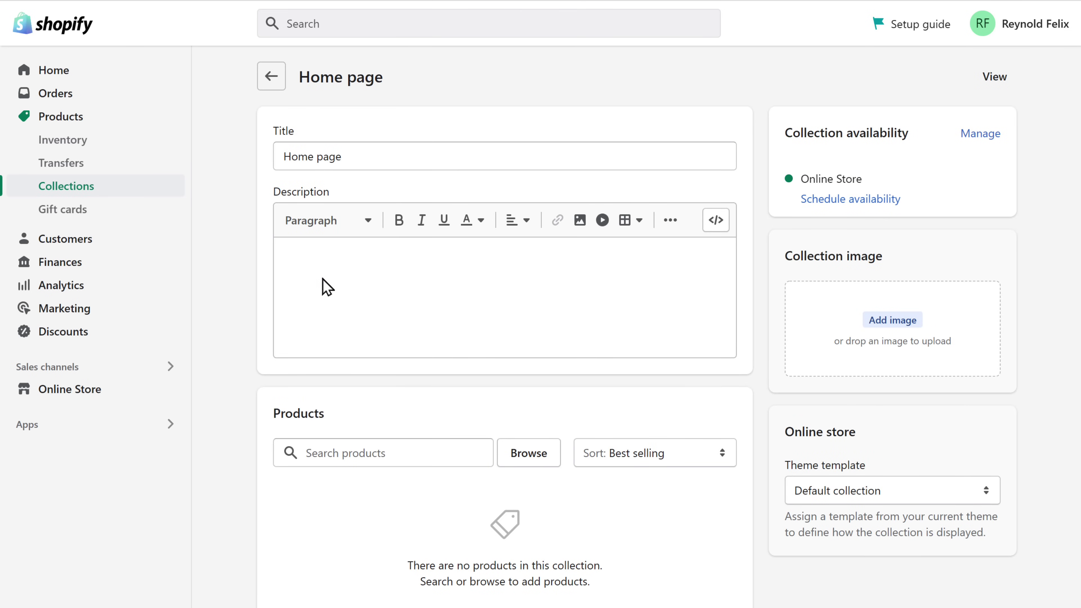
# Add all four products, including the nordic gold wall mirror and White Ceramic Round Vases, to Home page
pyautogui.click(527, 463)
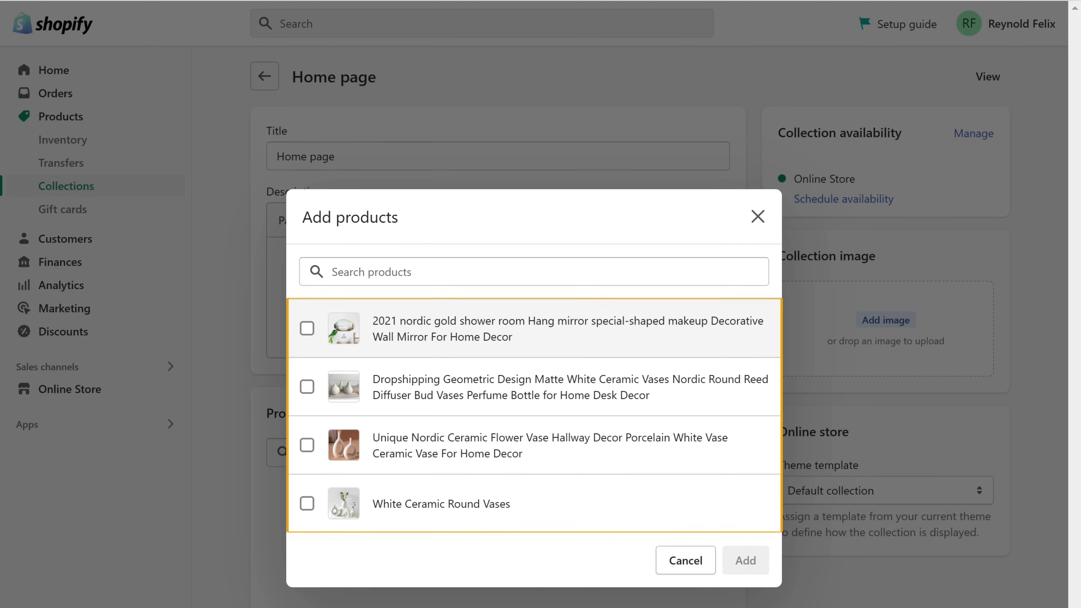
pyautogui.click(307, 328)
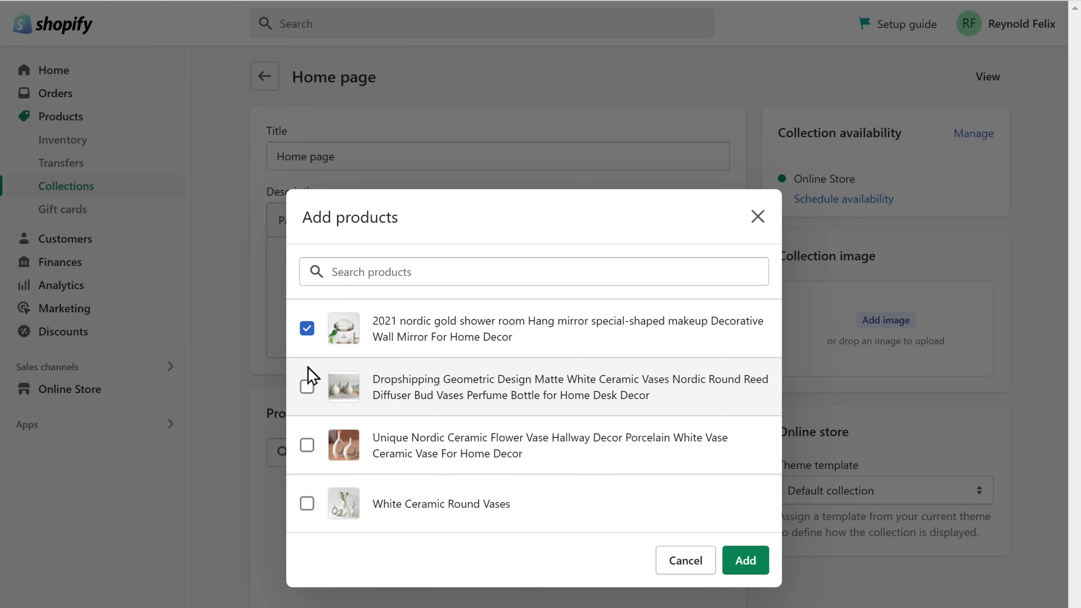
pyautogui.click(306, 444)
pyautogui.click(308, 504)
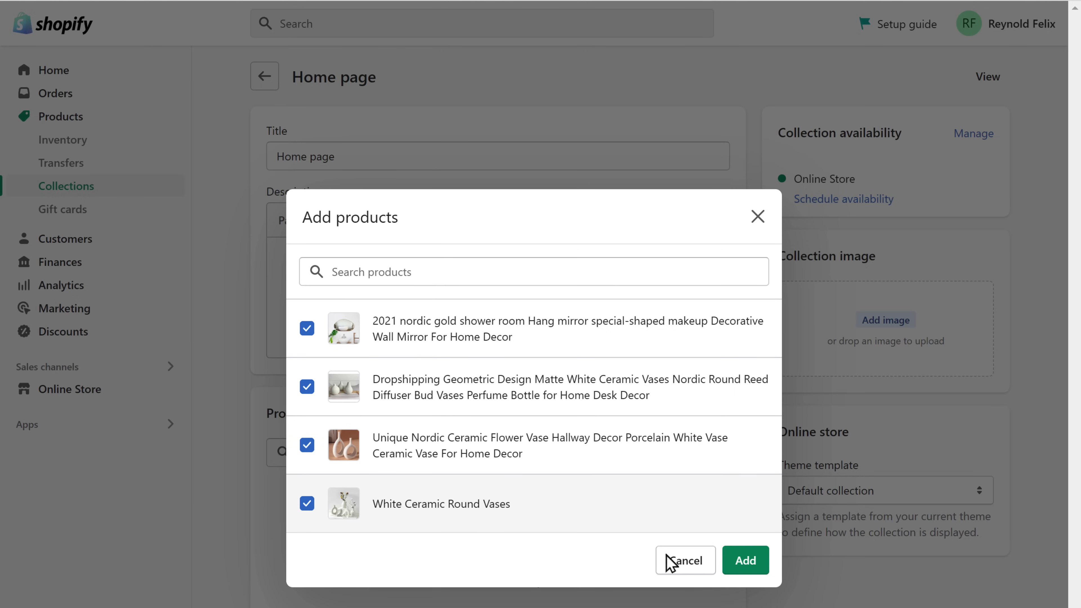
pyautogui.click(745, 562)
pyautogui.scroll(-3, 743, 570)
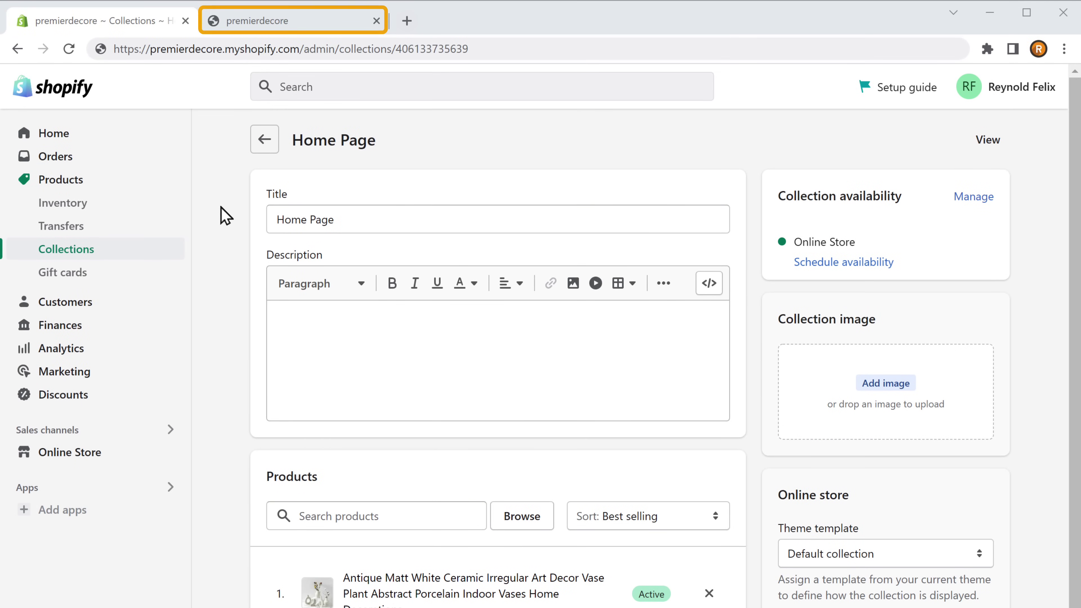
pyautogui.click(279, 26)
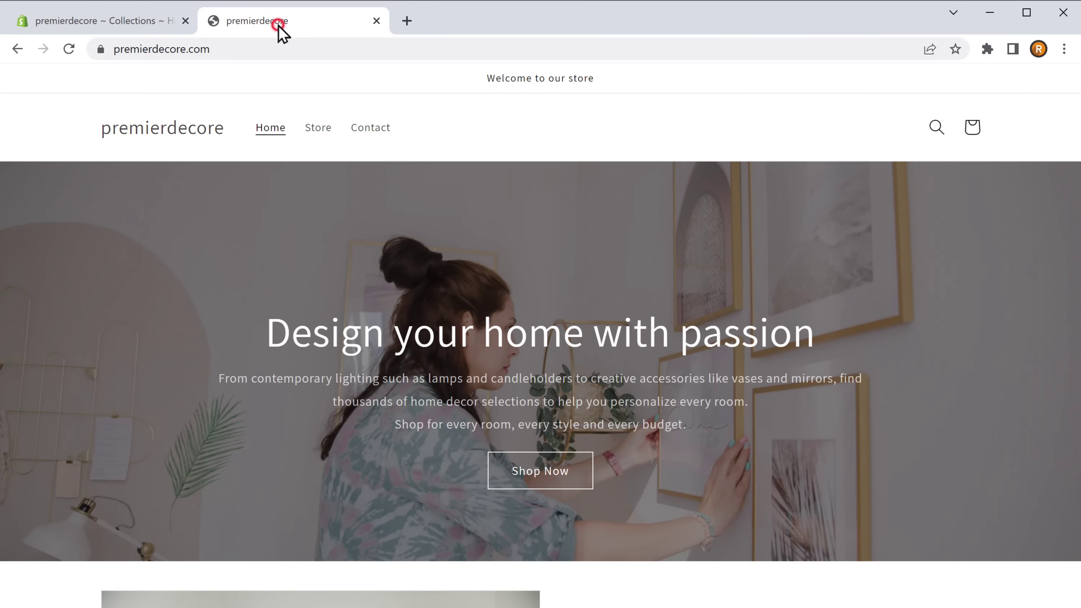
pyautogui.scroll(-15, 279, 26)
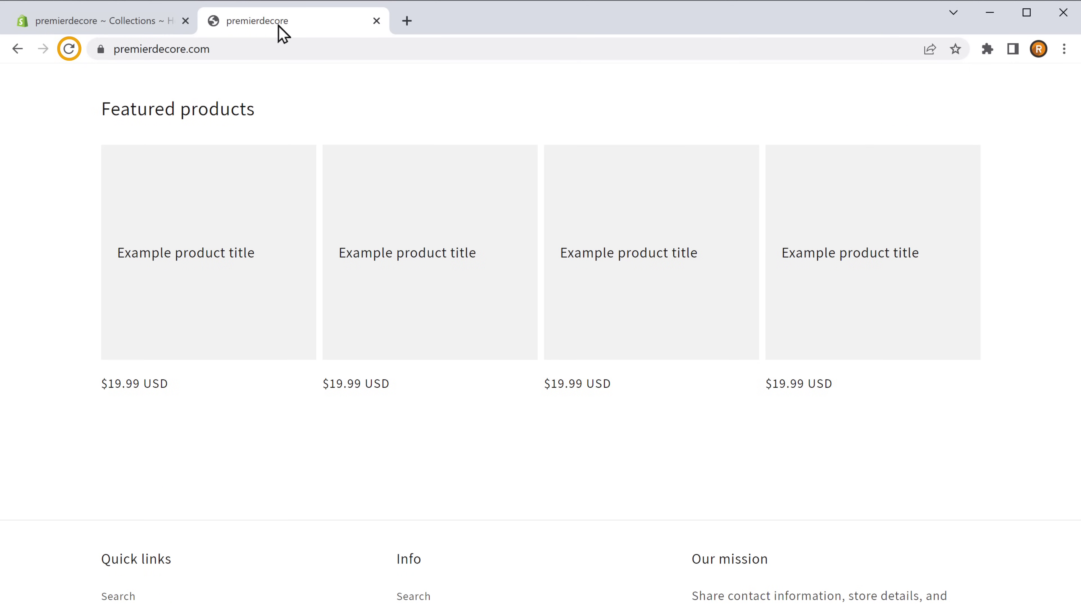
pyautogui.click(69, 49)
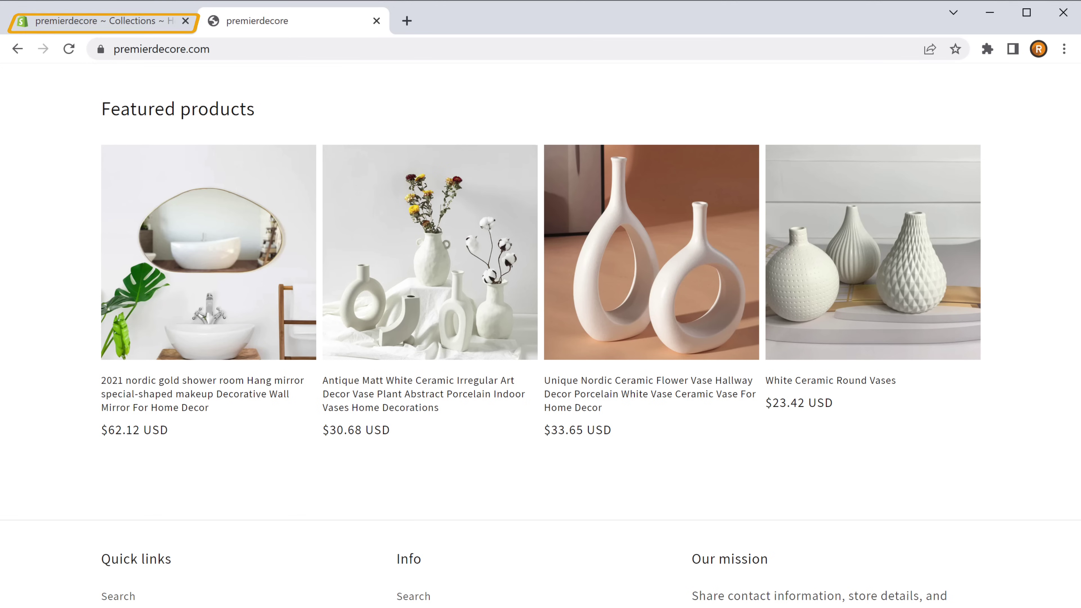
# Back in Collections, create a manual collection titled 'Vases' and save it
pyautogui.click(91, 29)
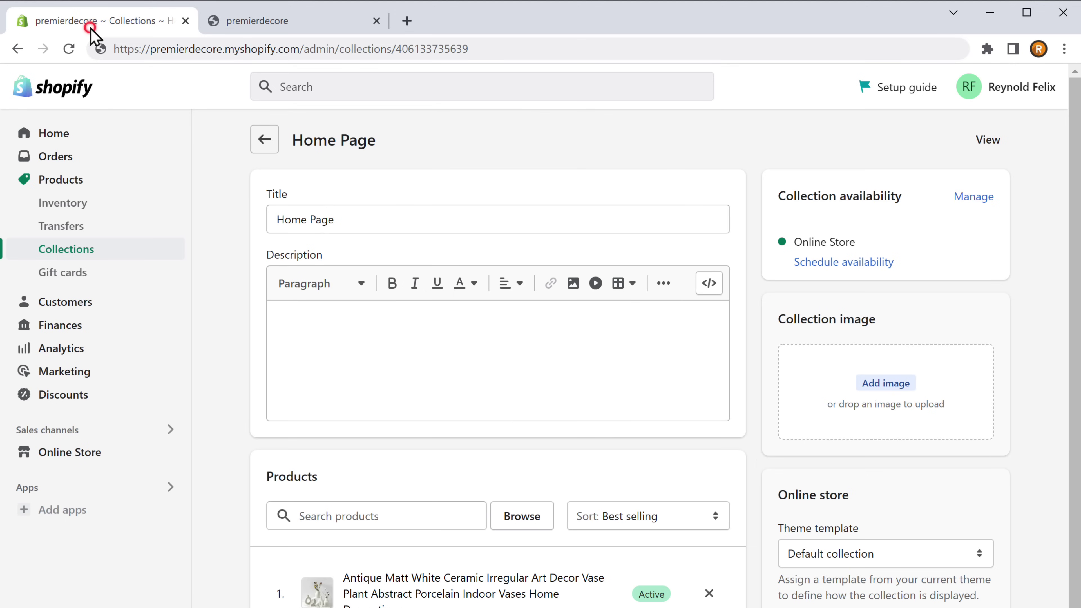
pyautogui.press('F11')
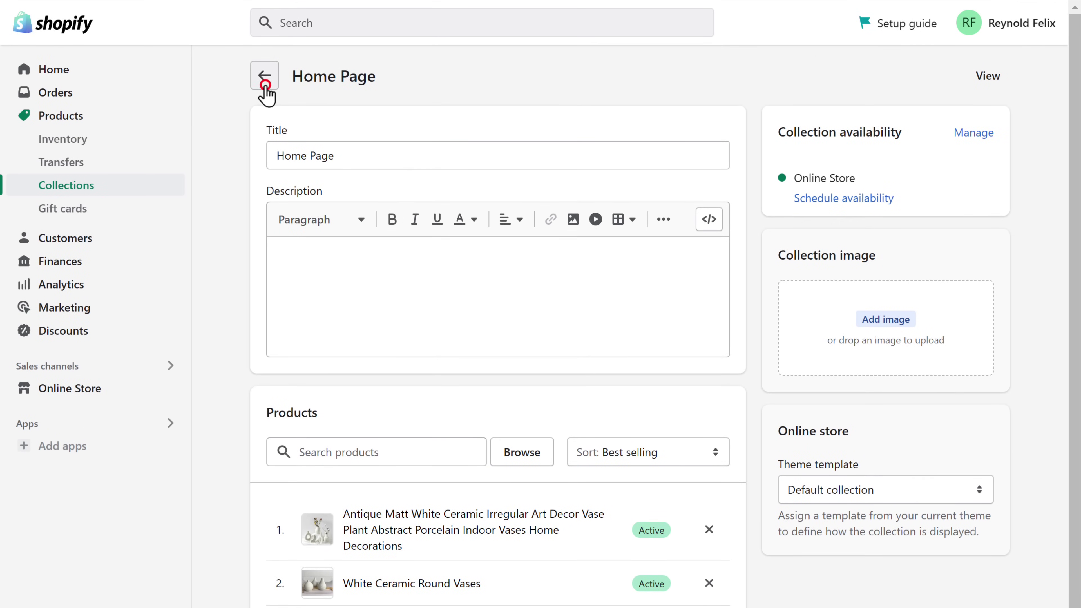
pyautogui.click(264, 79)
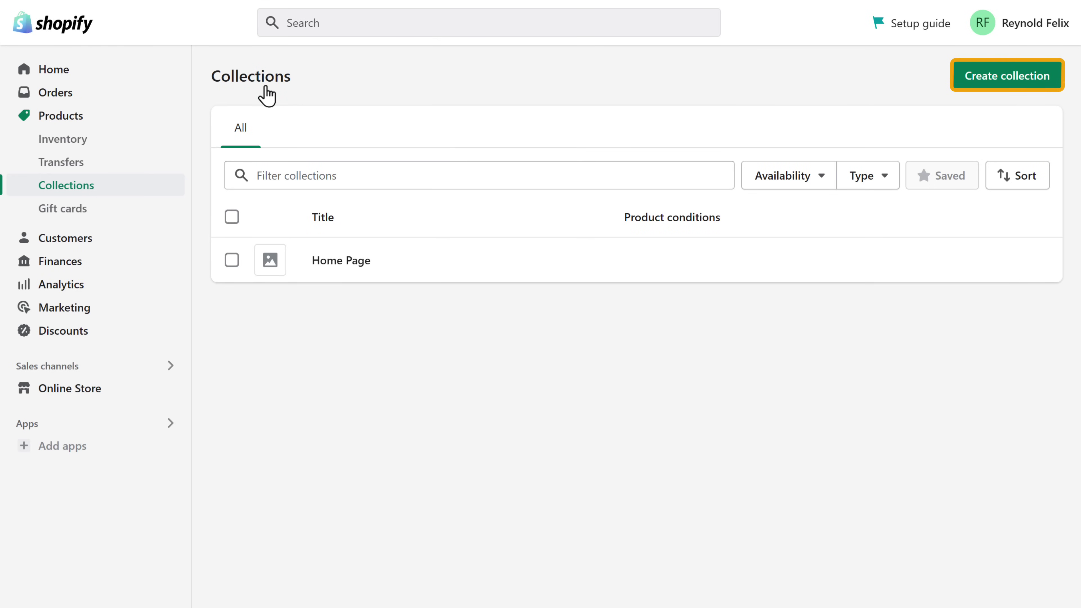
pyautogui.click(1007, 85)
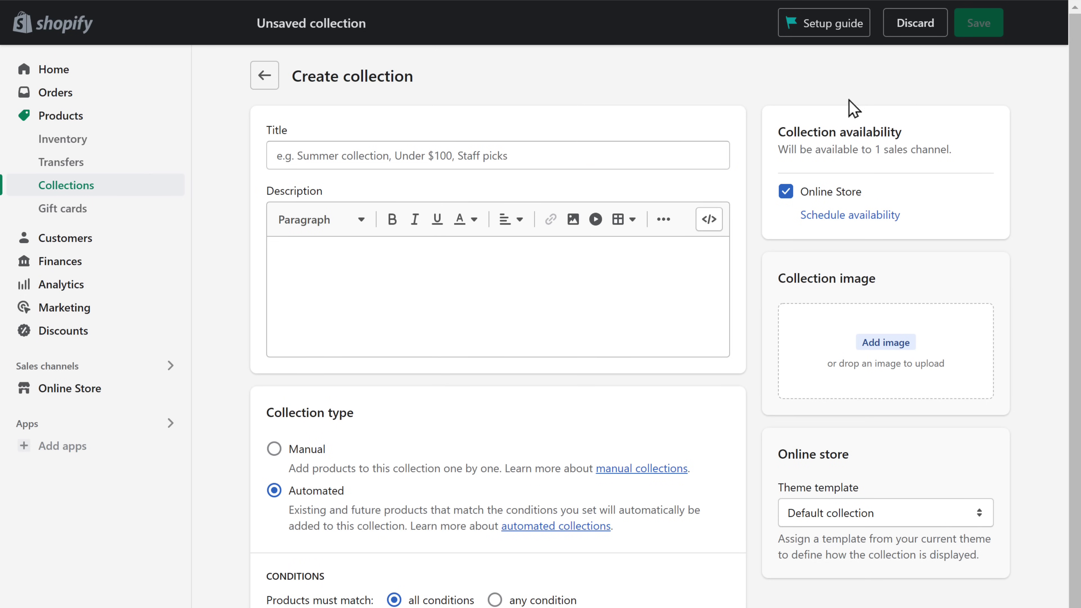
pyautogui.click(276, 155)
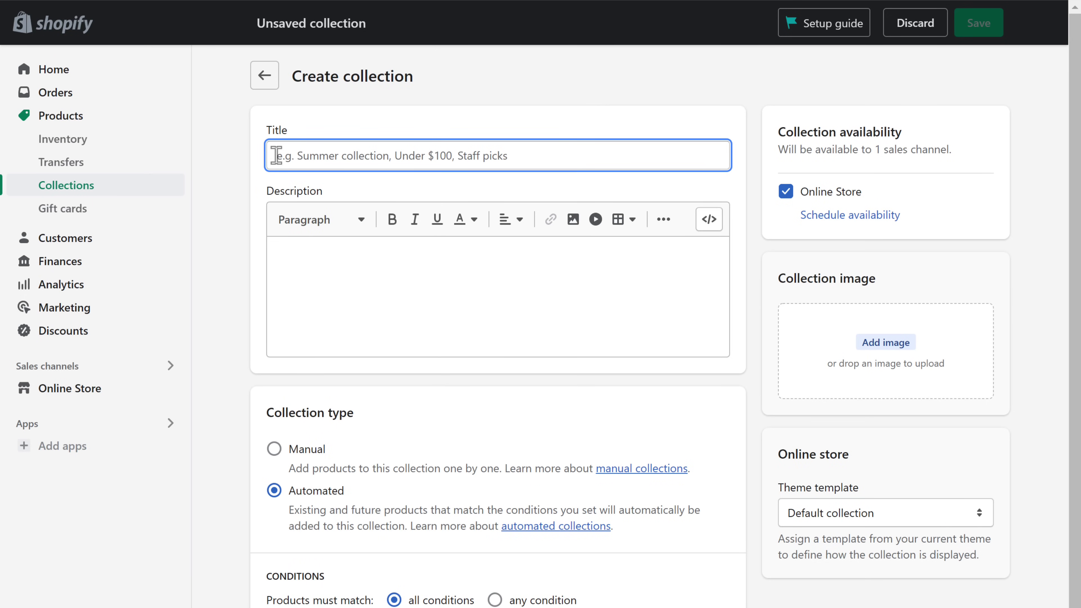
pyautogui.write('Vases')
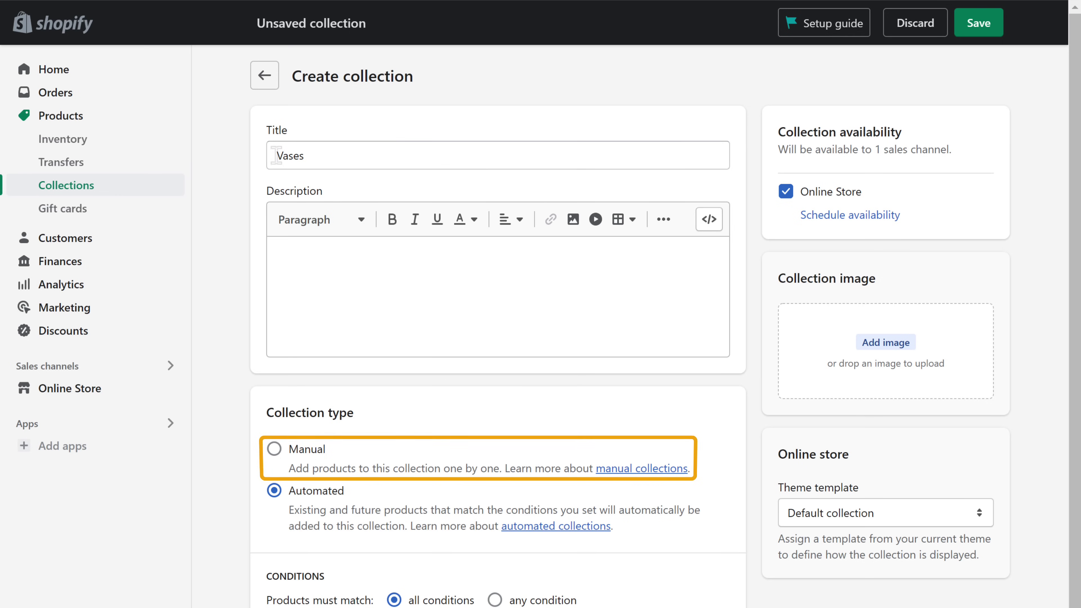
pyautogui.click(274, 454)
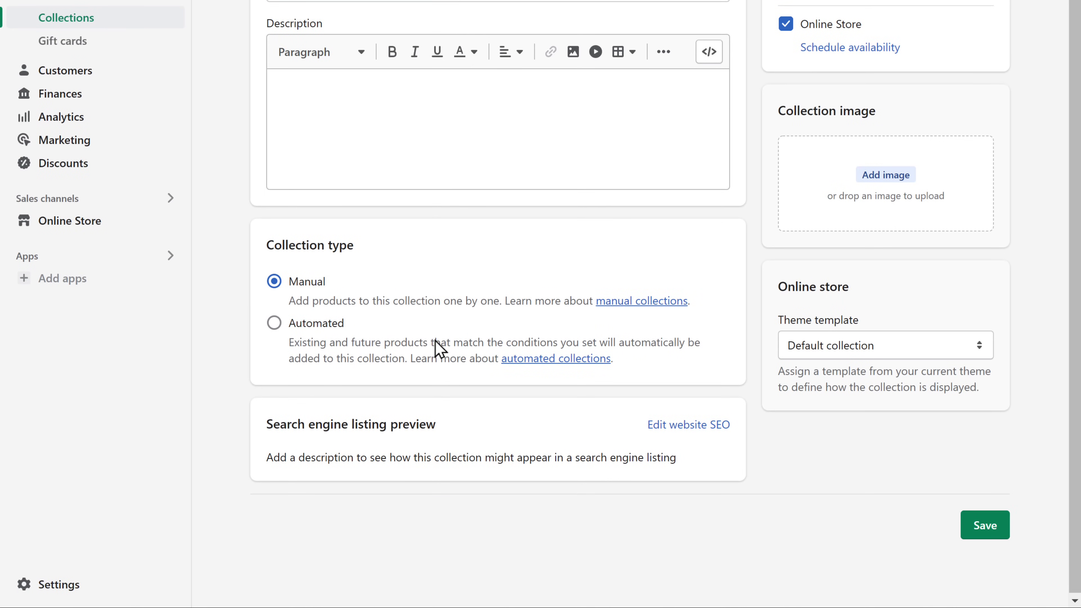
pyautogui.click(986, 530)
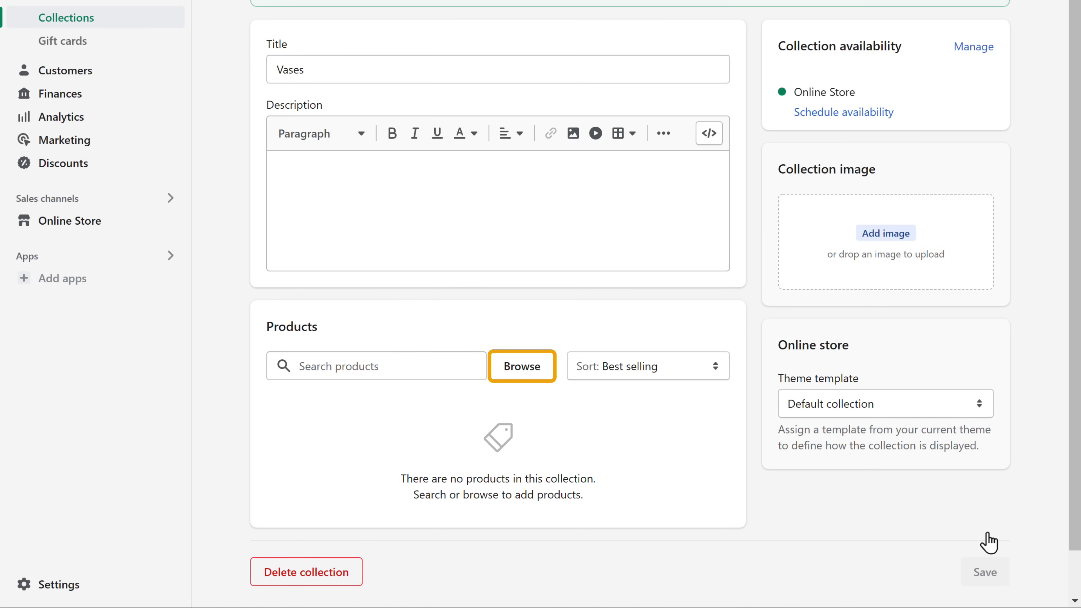
# Pick the antique matt white and nordic ceramic flower vases in the product browser and add them to Vases
pyautogui.click(524, 374)
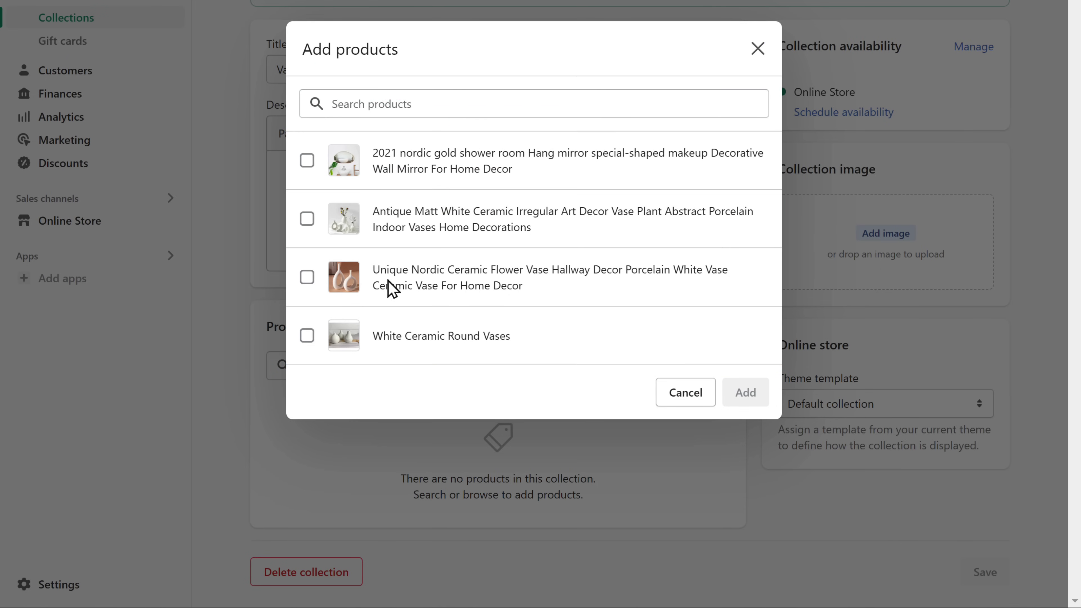
pyautogui.click(307, 220)
pyautogui.click(307, 277)
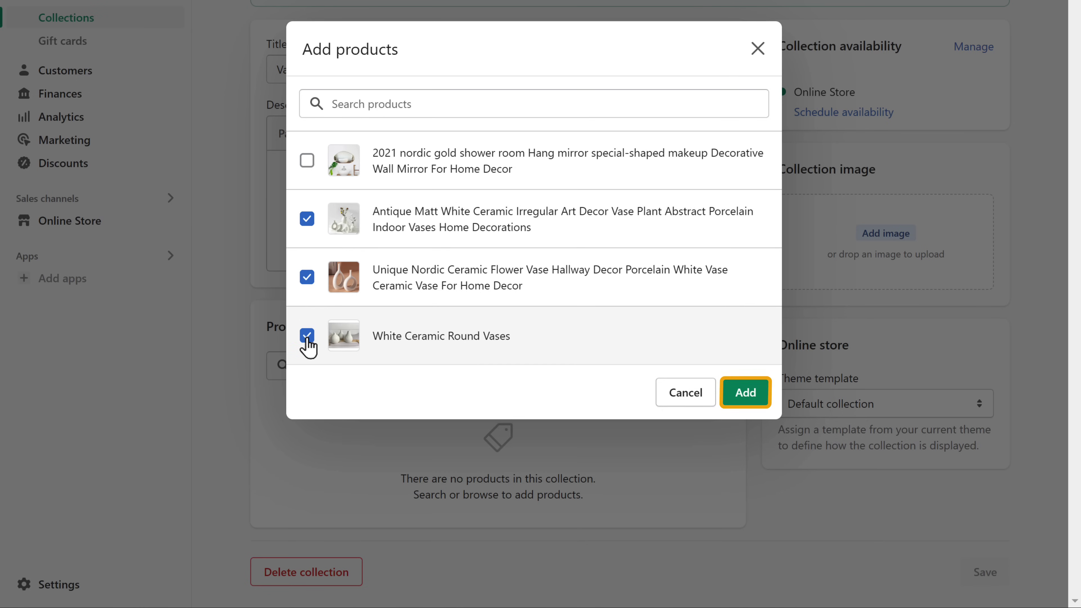
pyautogui.click(747, 398)
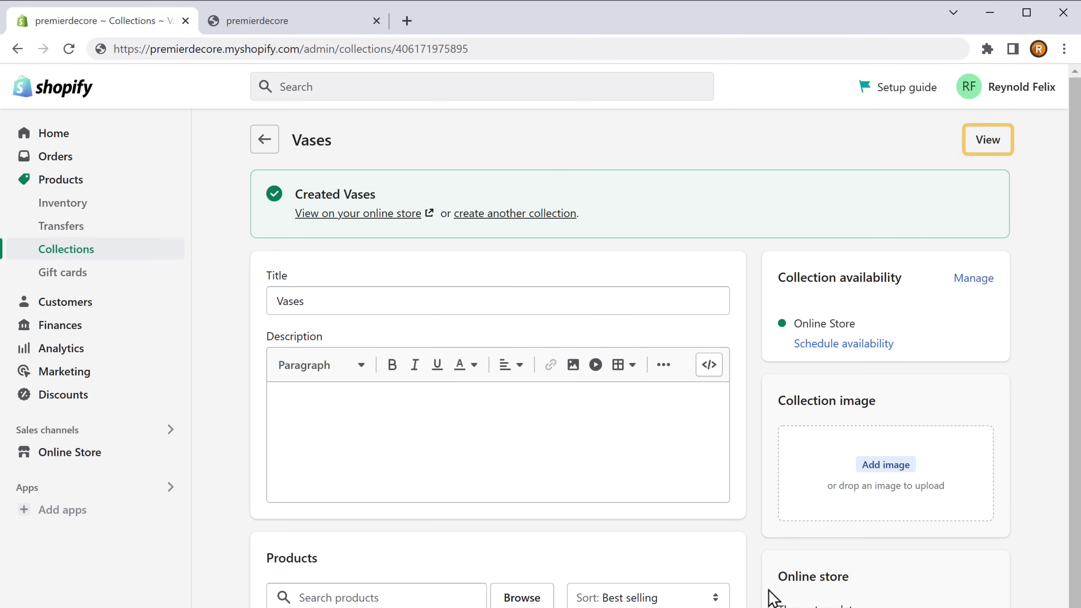
# Preview the Vases collection on the live storefront, then go to the admin's Online Store themes page
pyautogui.click(986, 145)
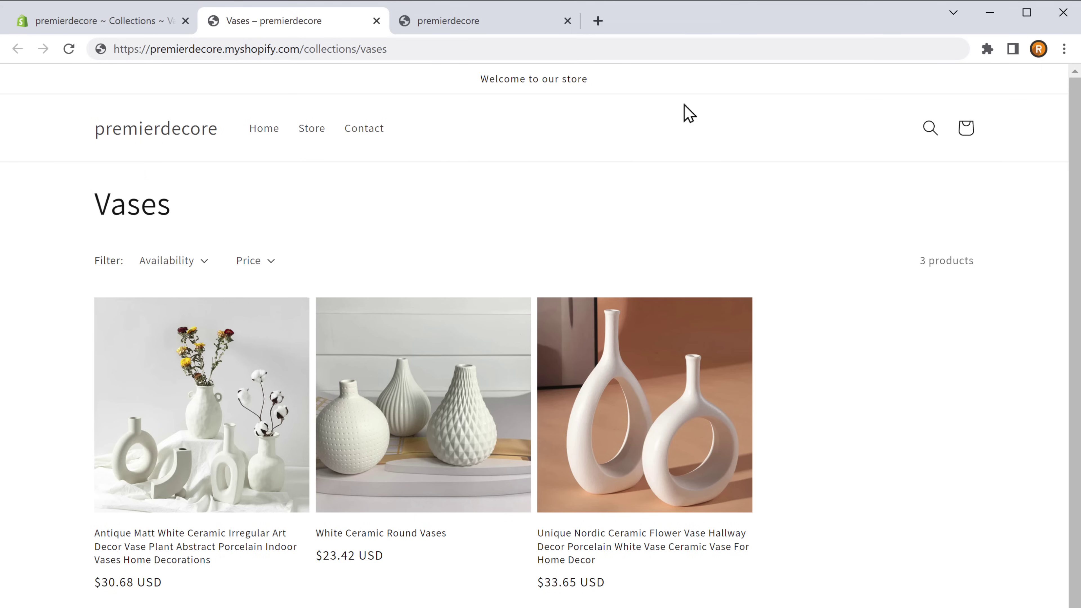
pyautogui.click(131, 27)
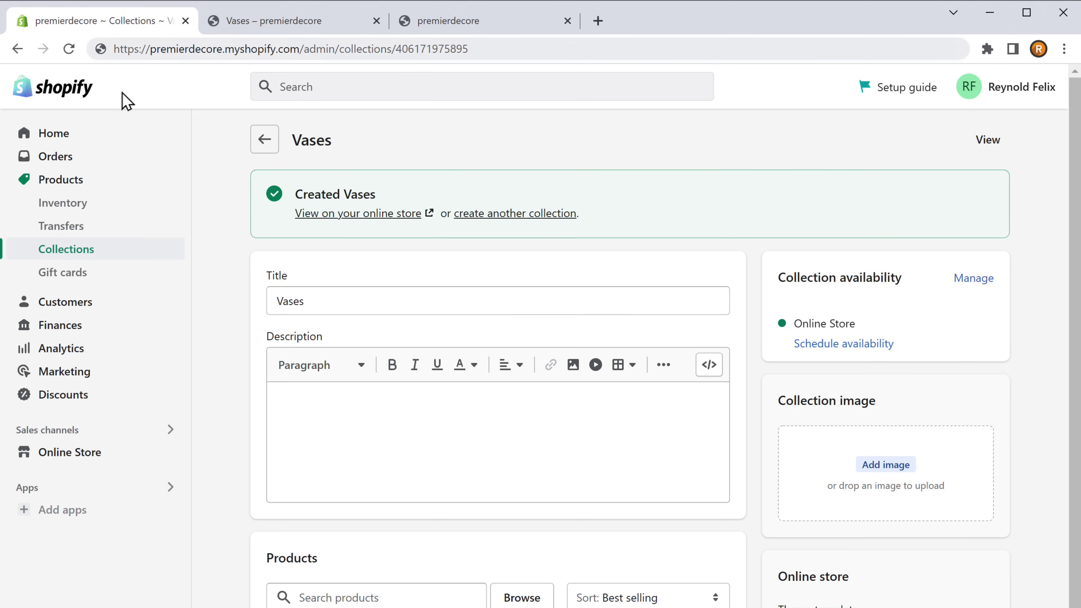
pyautogui.click(66, 455)
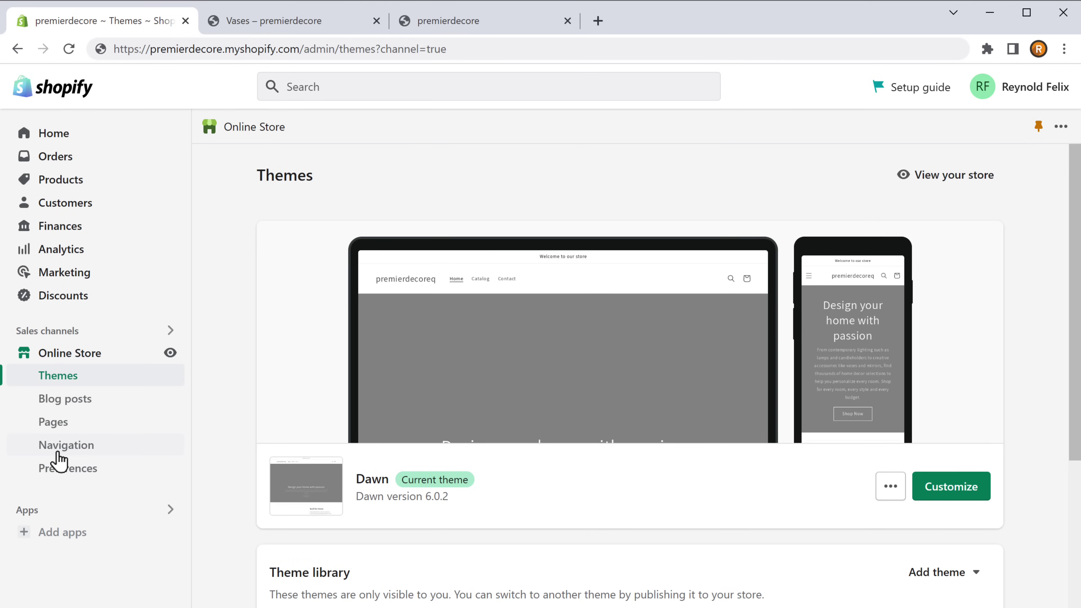
# Open Navigation's Main menu (Home, Store, Contact) and start a blank new menu item
pyautogui.click(60, 452)
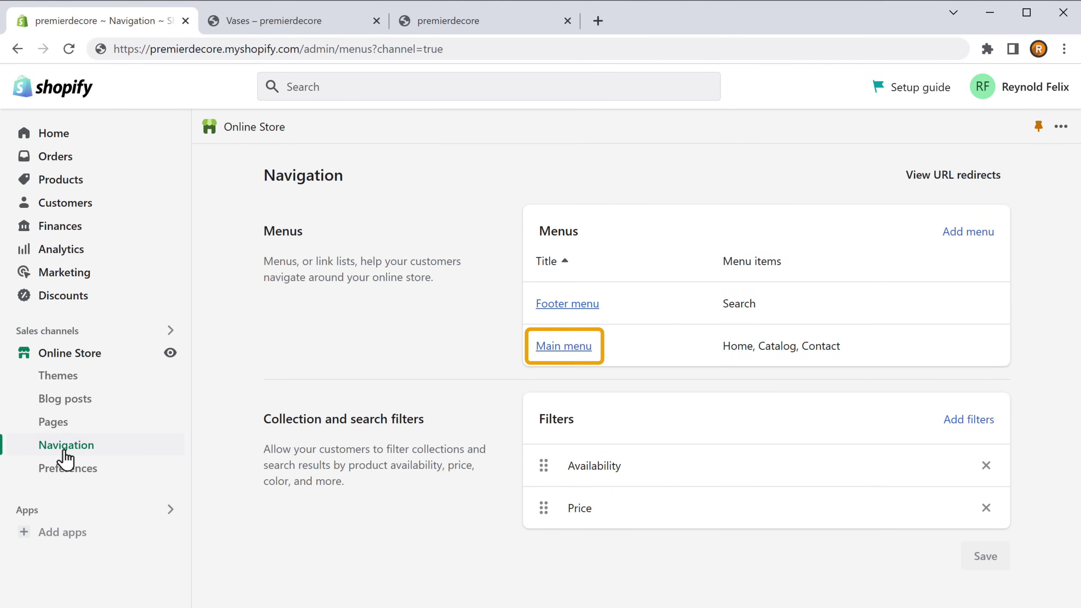
pyautogui.click(561, 349)
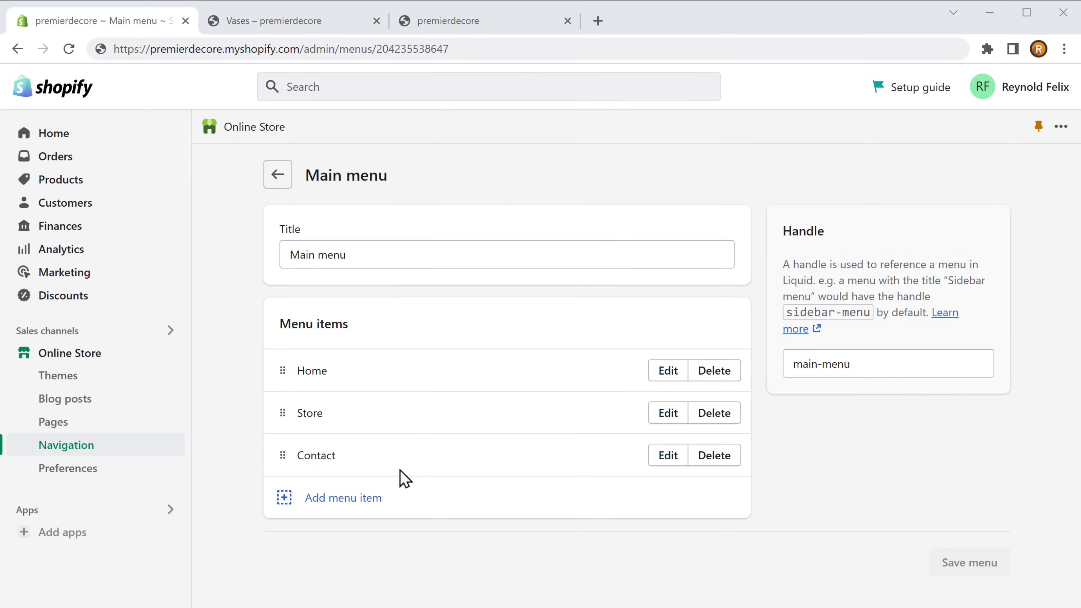
pyautogui.click(344, 507)
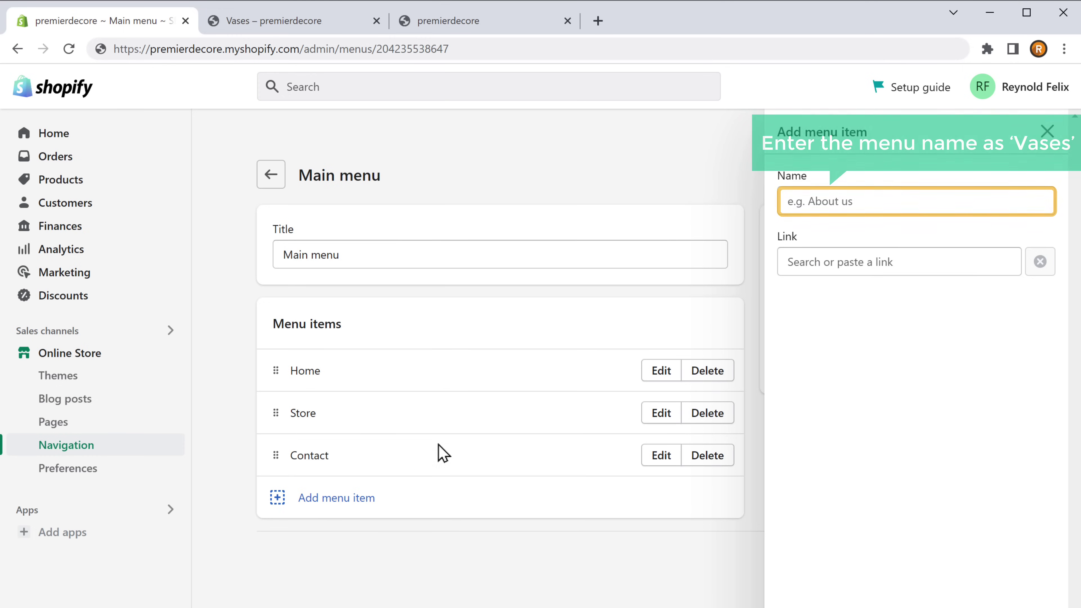
# Create a menu item named 'Vases' linked to Collections > Vases and add it to the Main menu
pyautogui.click(787, 201)
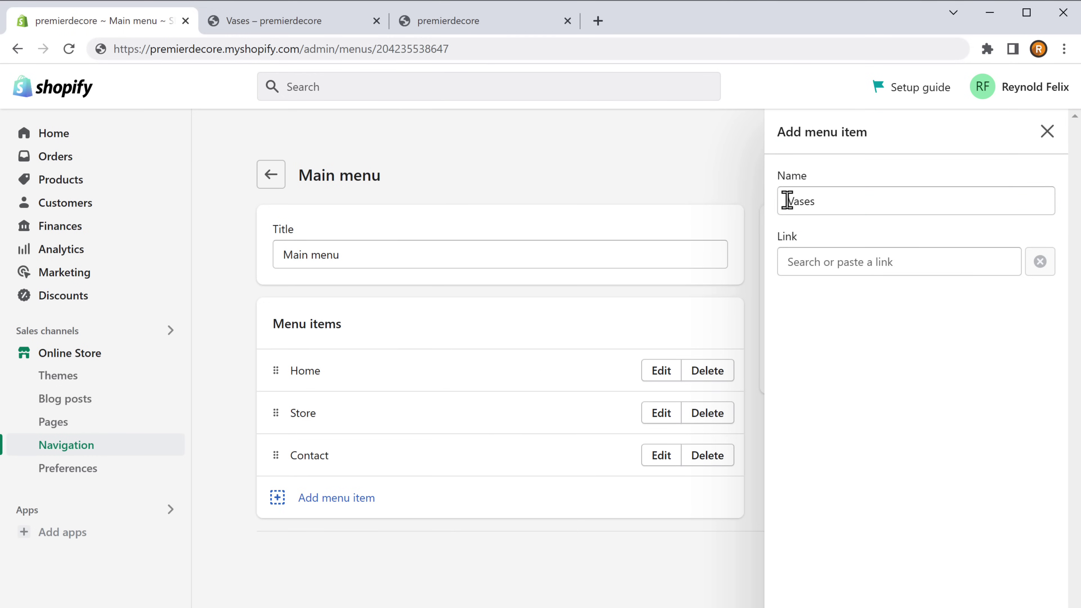
pyautogui.click(898, 260)
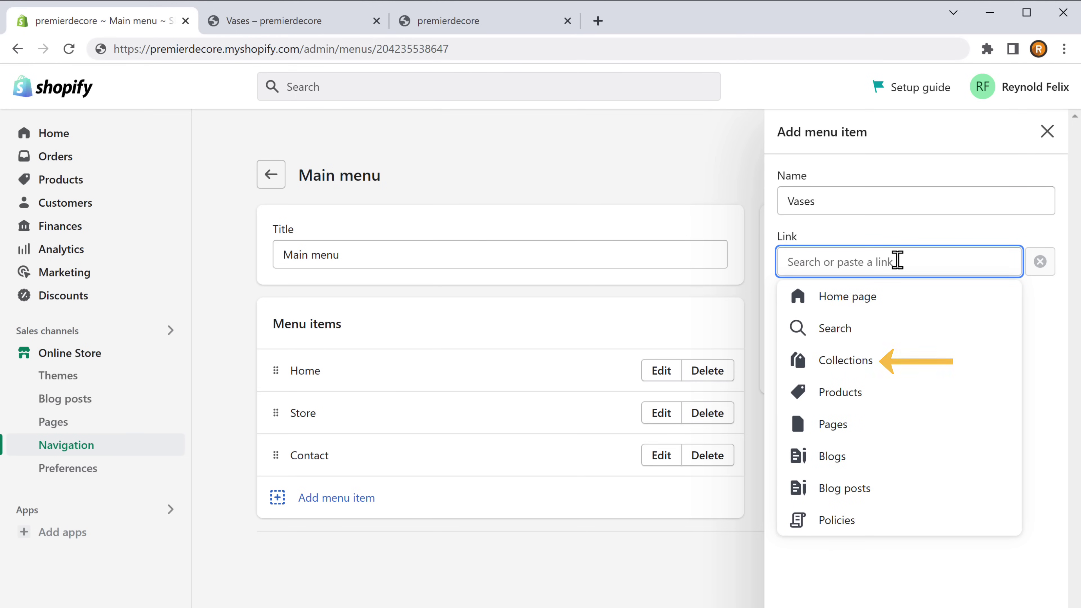
pyautogui.click(843, 373)
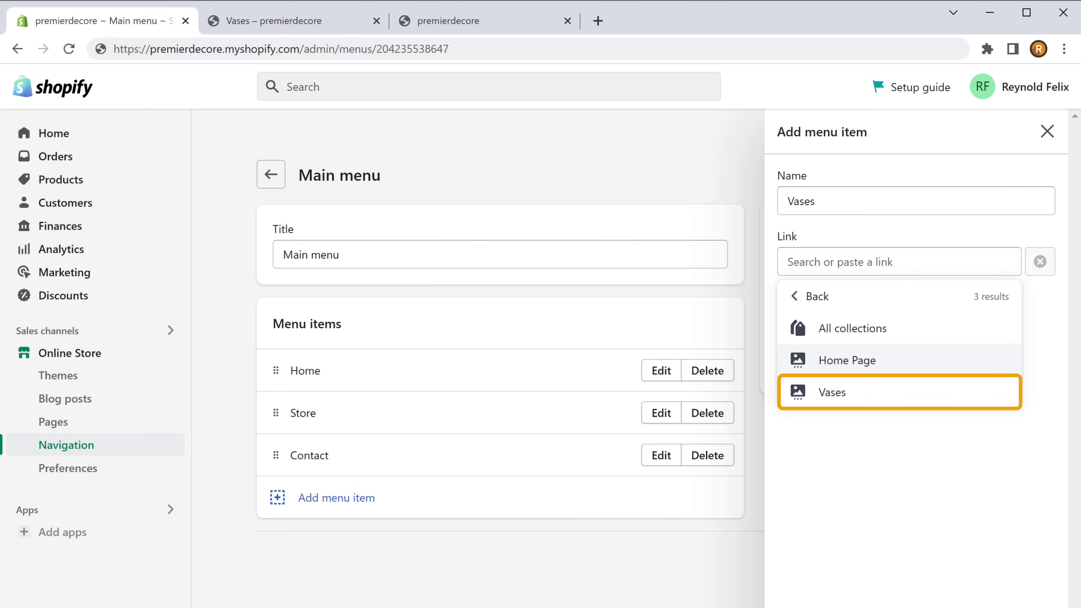
pyautogui.click(832, 402)
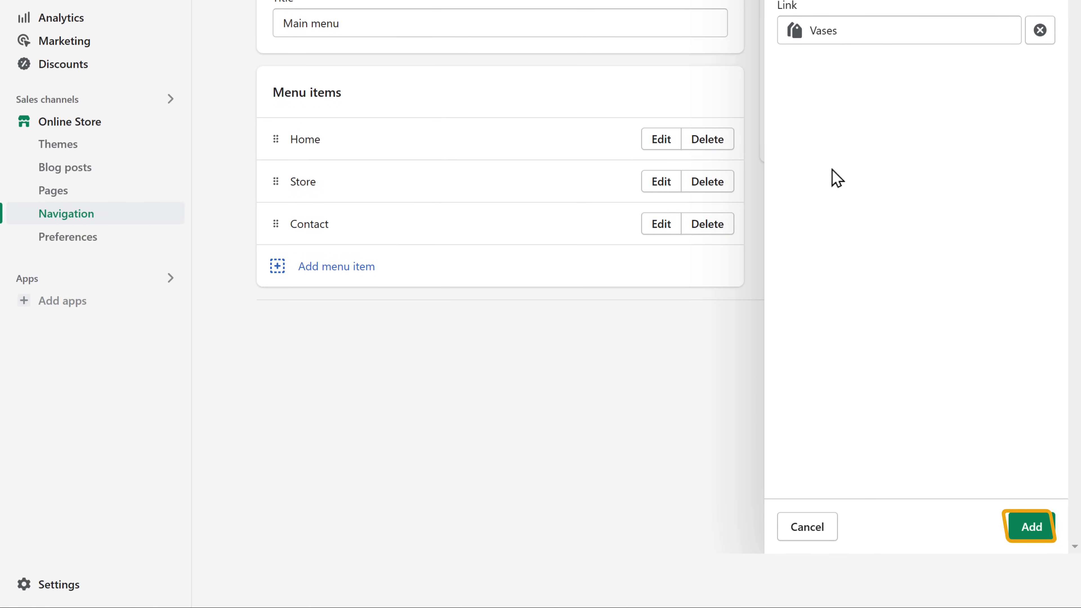
pyautogui.click(1031, 532)
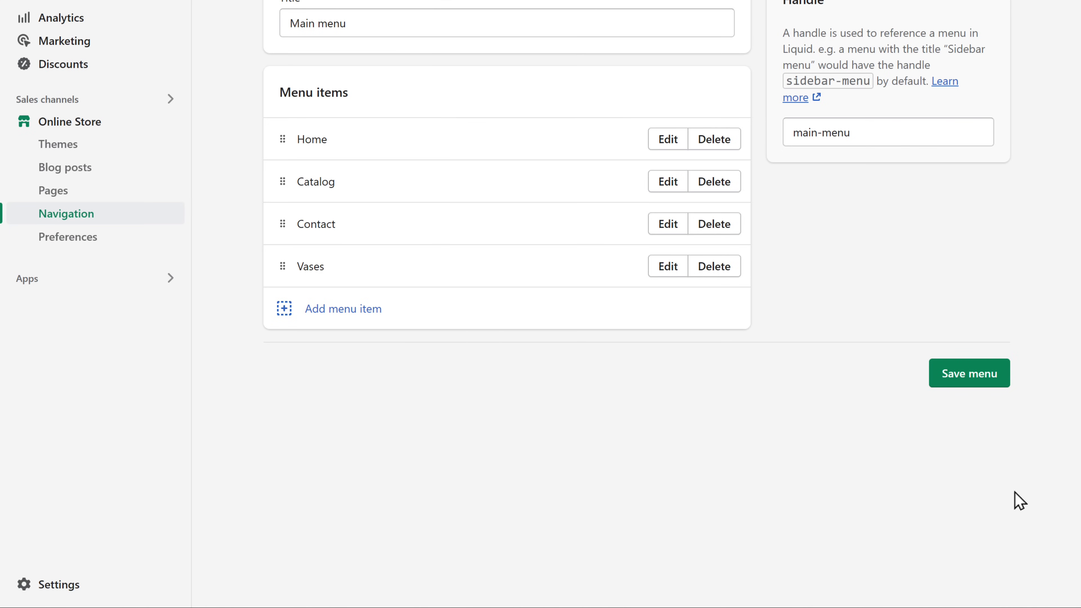
# Save the Main menu, reload the storefront, and follow the new Vases header link to its 3-product page
pyautogui.click(968, 384)
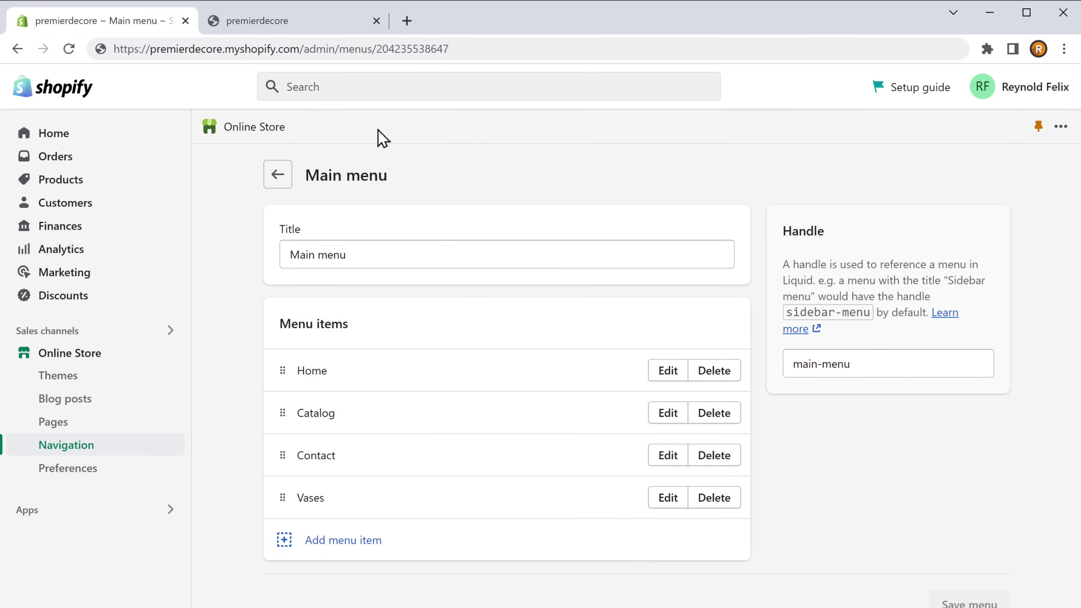
pyautogui.click(254, 27)
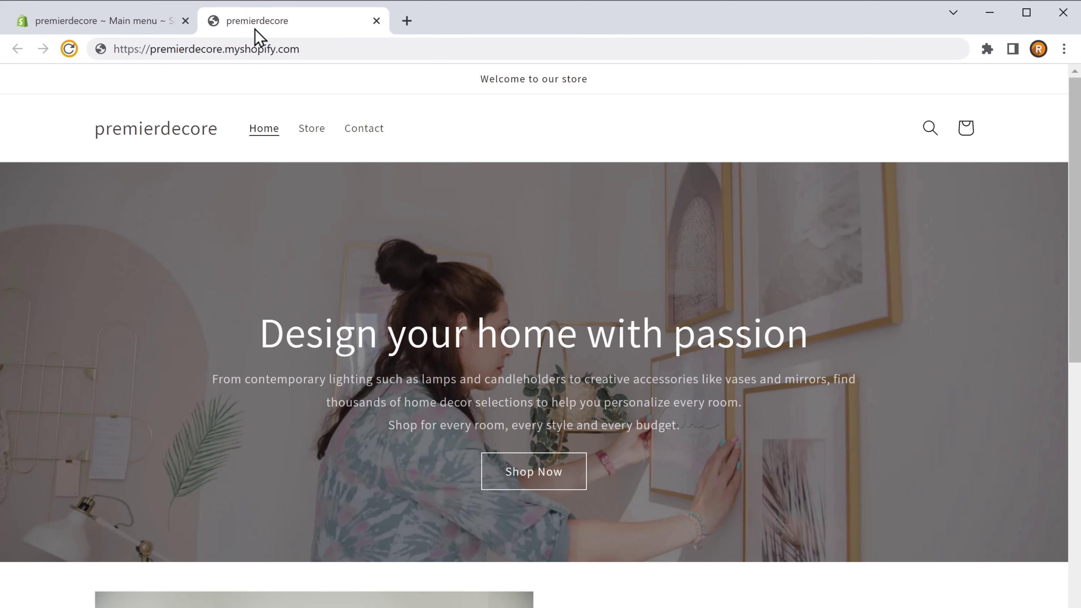
pyautogui.click(70, 54)
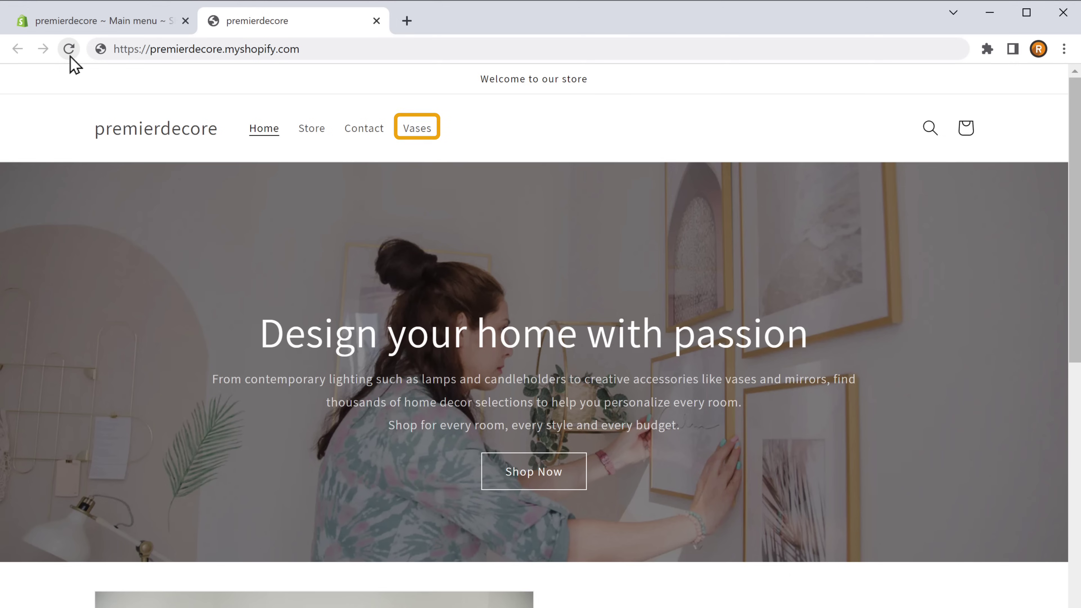
pyautogui.click(417, 135)
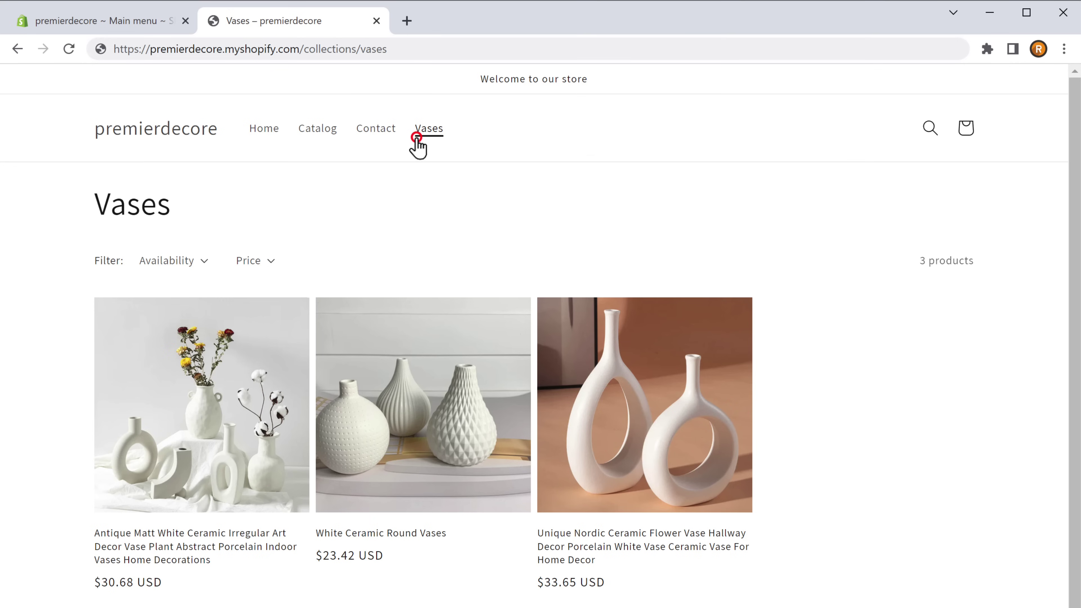